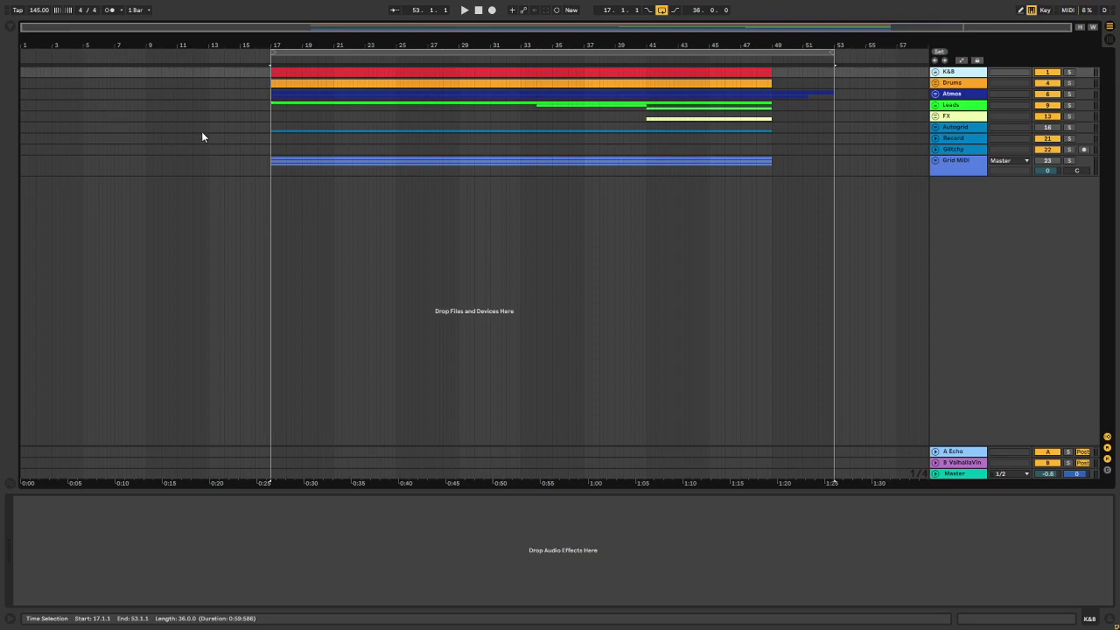
Play the arrangement from bar 17 to hear the whole looped section.
left_click(272, 126)
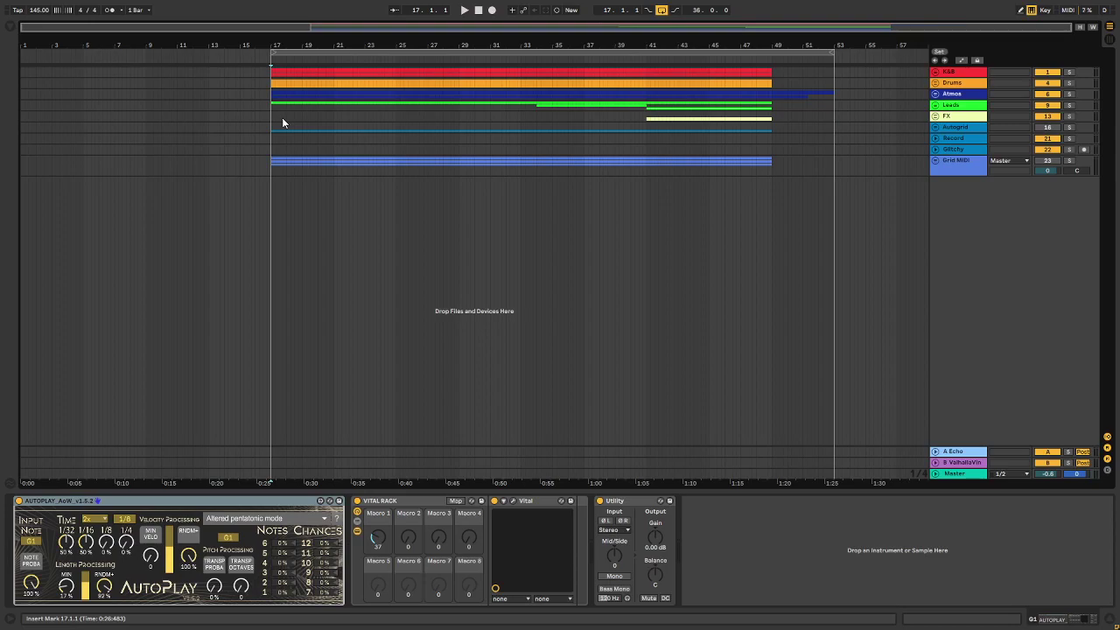
left_click(272, 117)
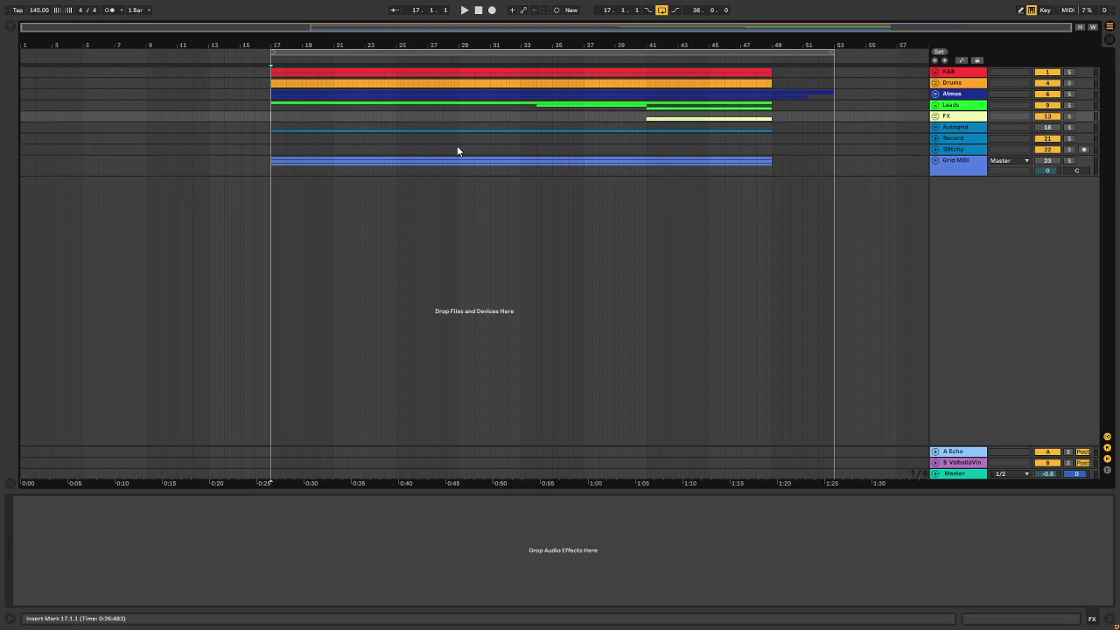
key("space")
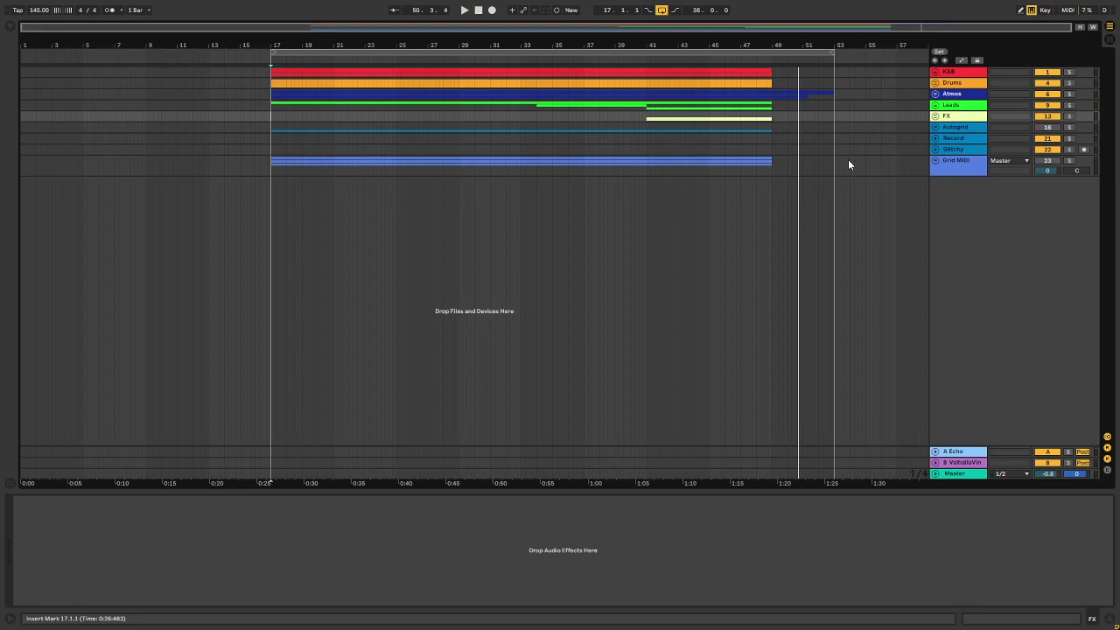
Unfold the Grid MIDI group, enlarge the G2 track's height, and select the G1 track to show its devices.
left_click(935, 160)
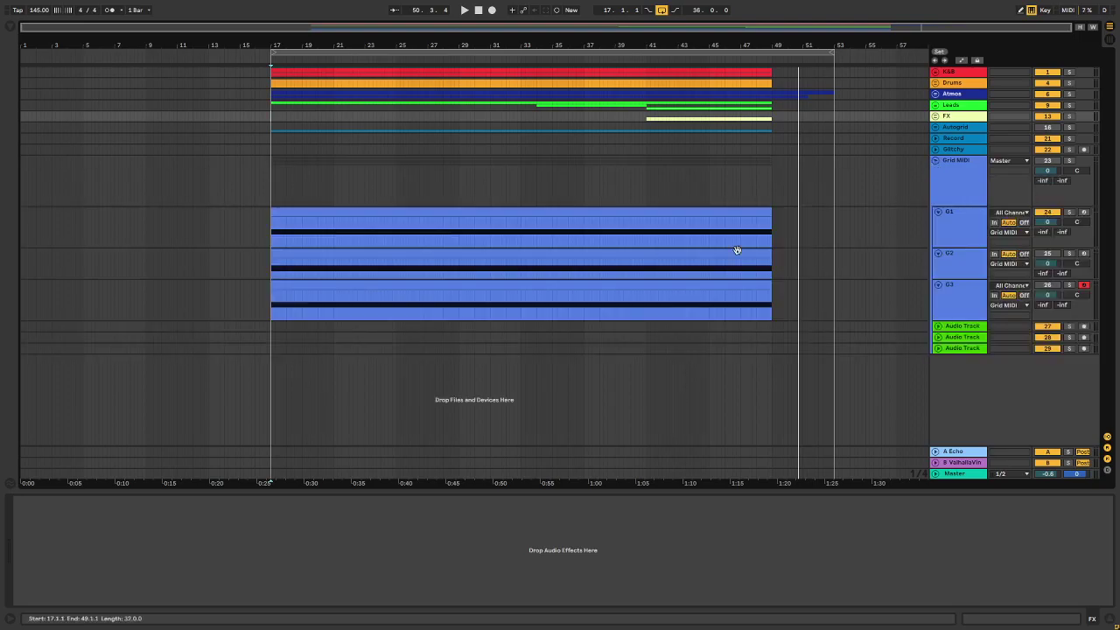
left_click(960, 238)
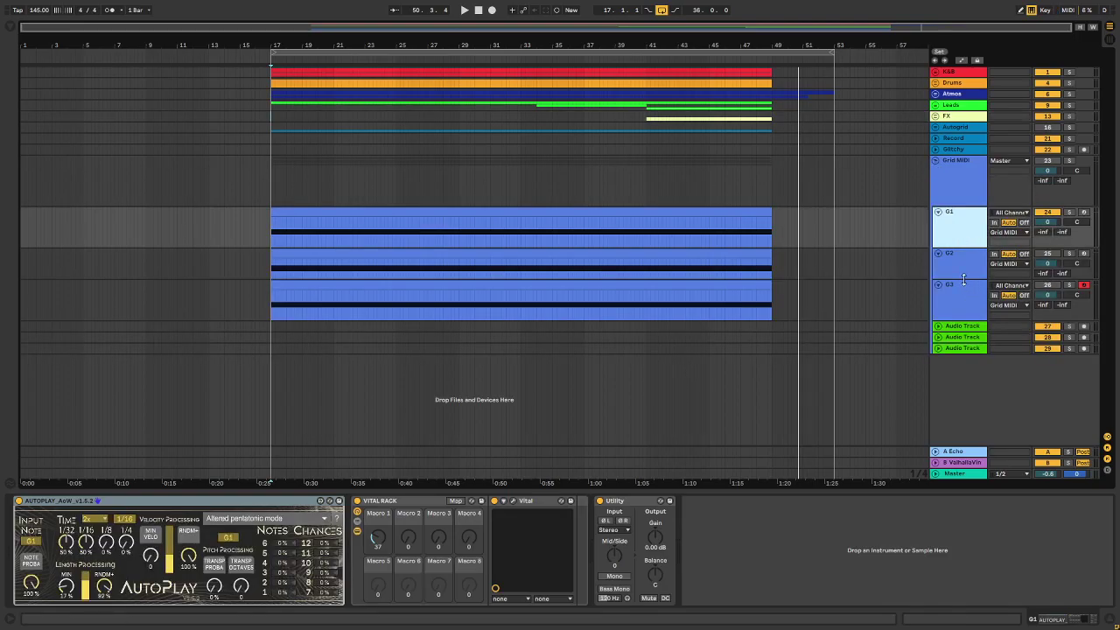
left_click_drag(963, 279, 964, 293)
left_click(969, 225)
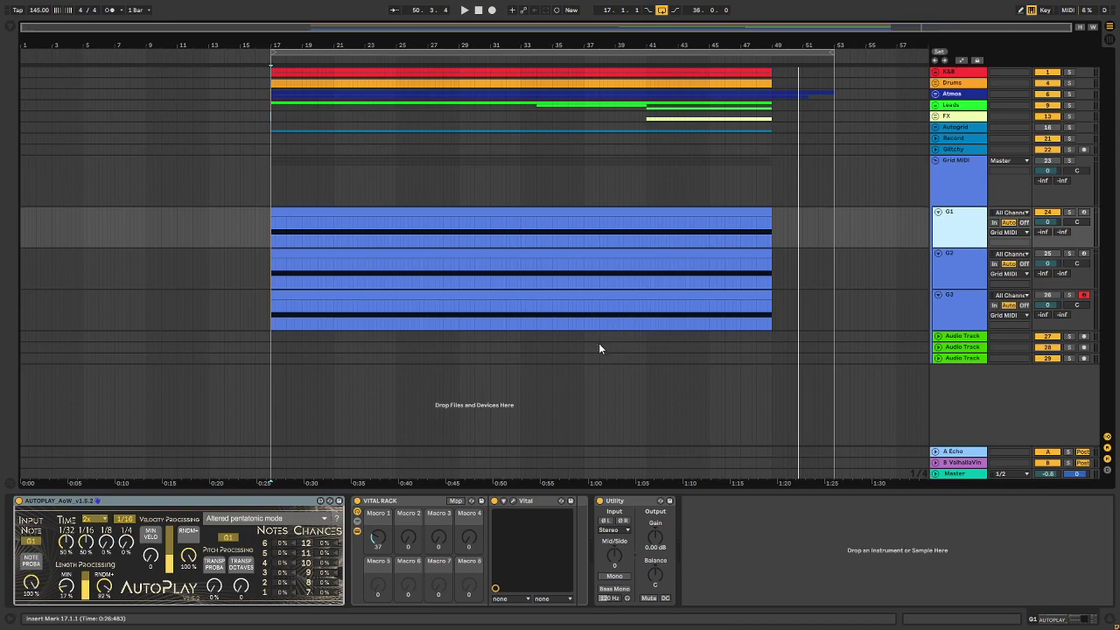
Review the oscillators and effects of G1's Vital synth, set envelope 1's release to 0.023 secs, and close the synth.
left_click(514, 500)
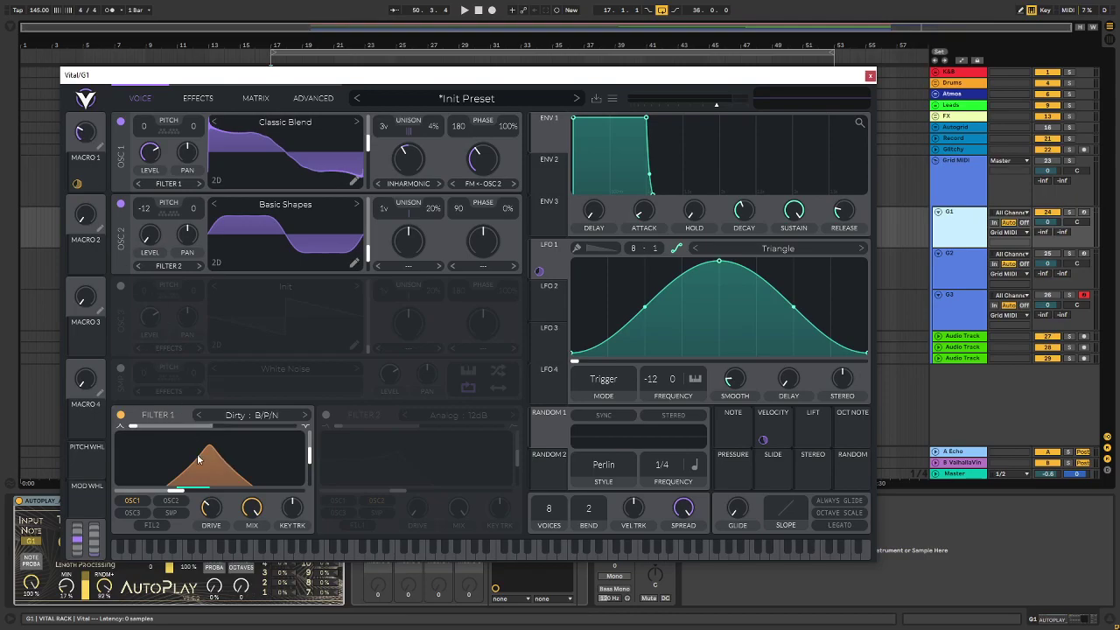
left_click(194, 98)
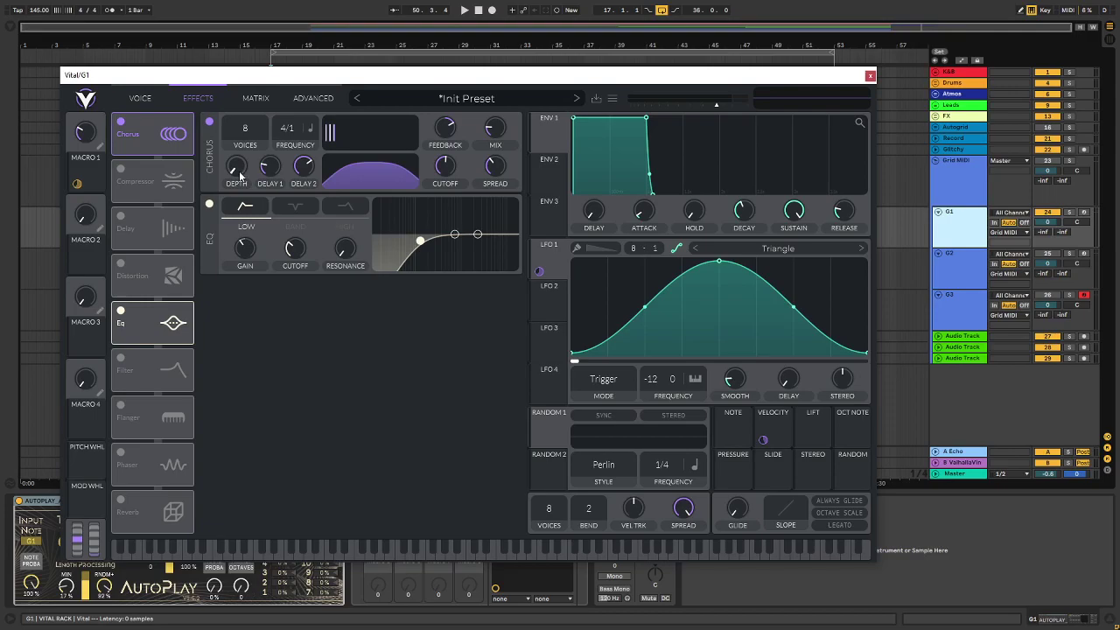
mouse_move(290, 253)
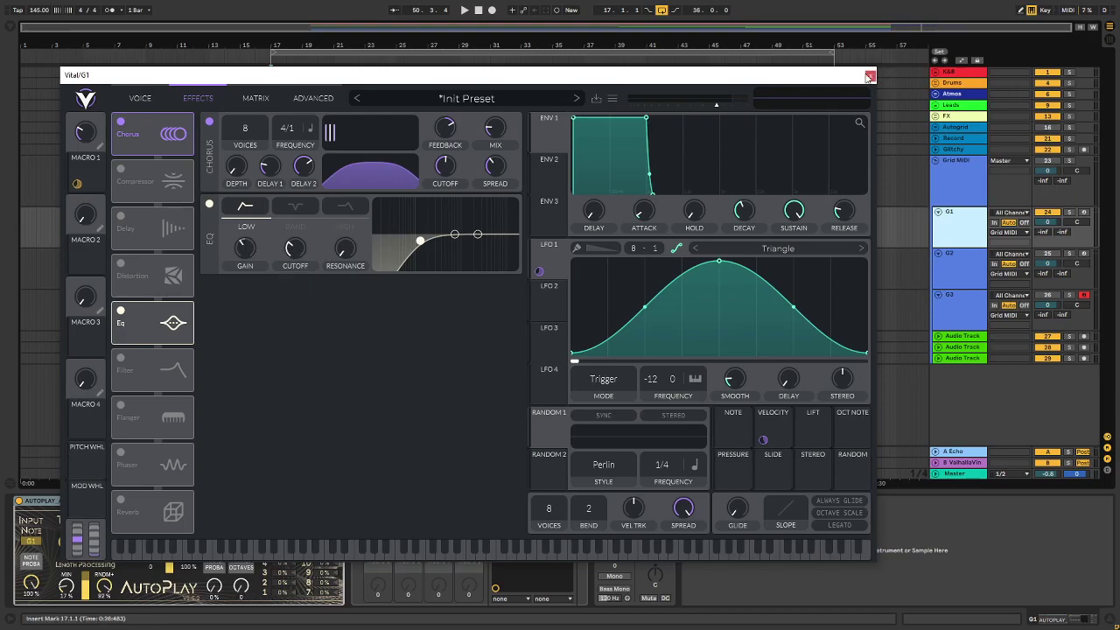
left_click_drag(846, 213, 847, 220)
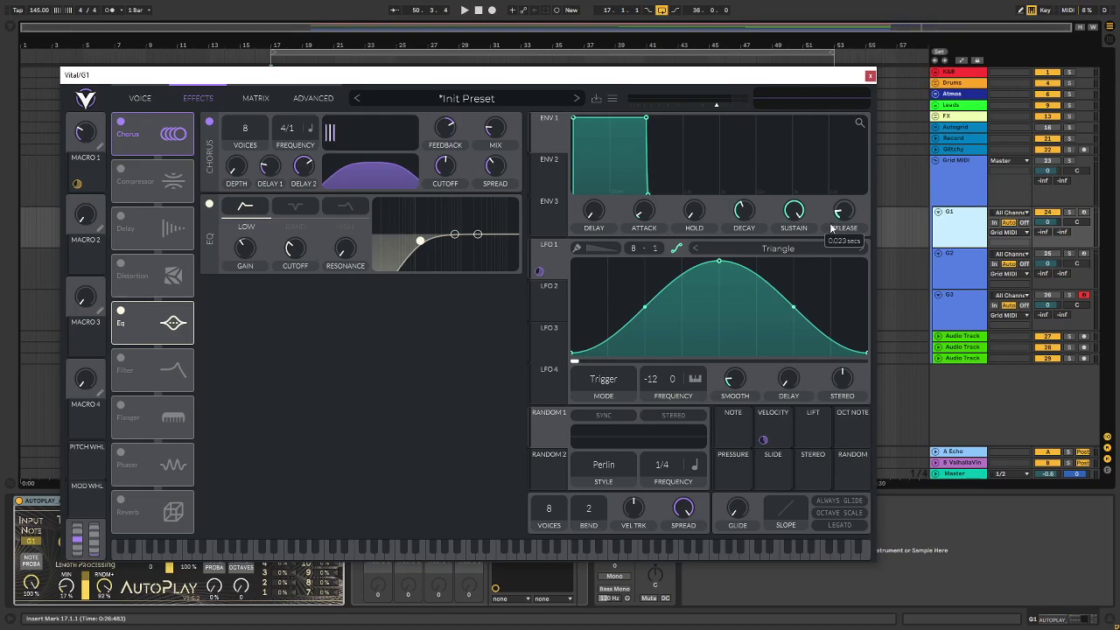
left_click(870, 76)
Examine the oscillator and effects settings of the Serum synth on track G2, including the filter cutoff, and close it.
left_click(953, 264)
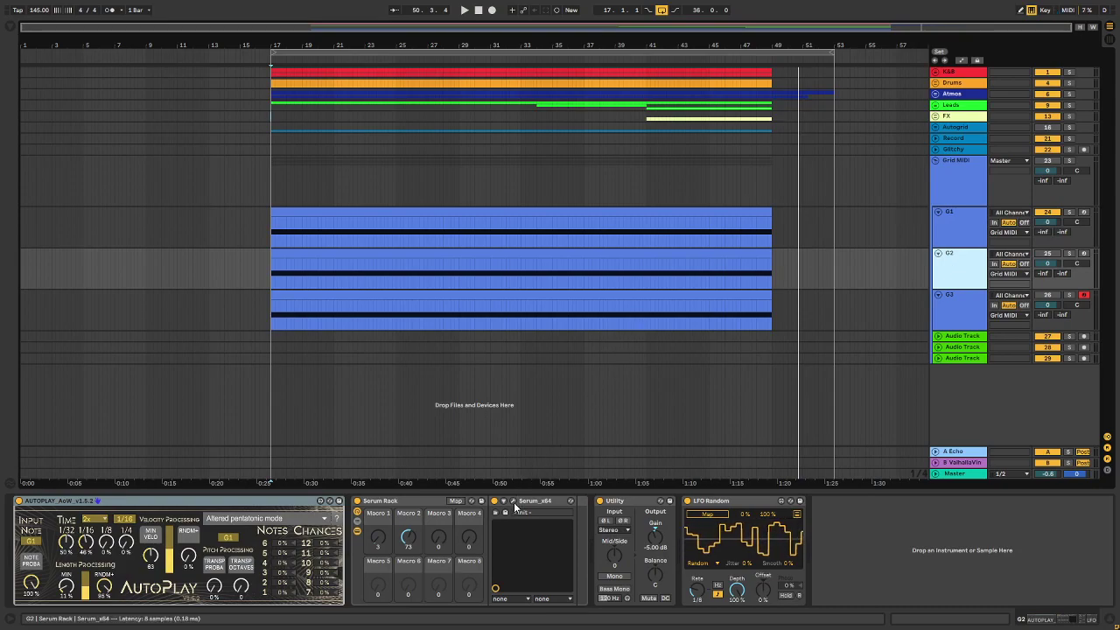
left_click(514, 501)
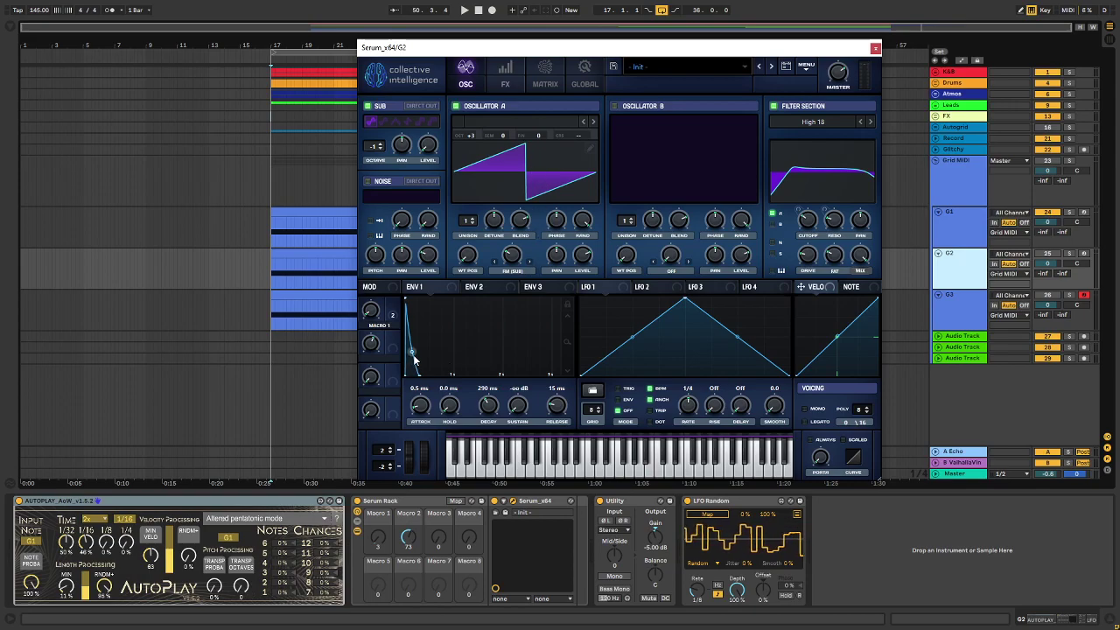
left_click(503, 79)
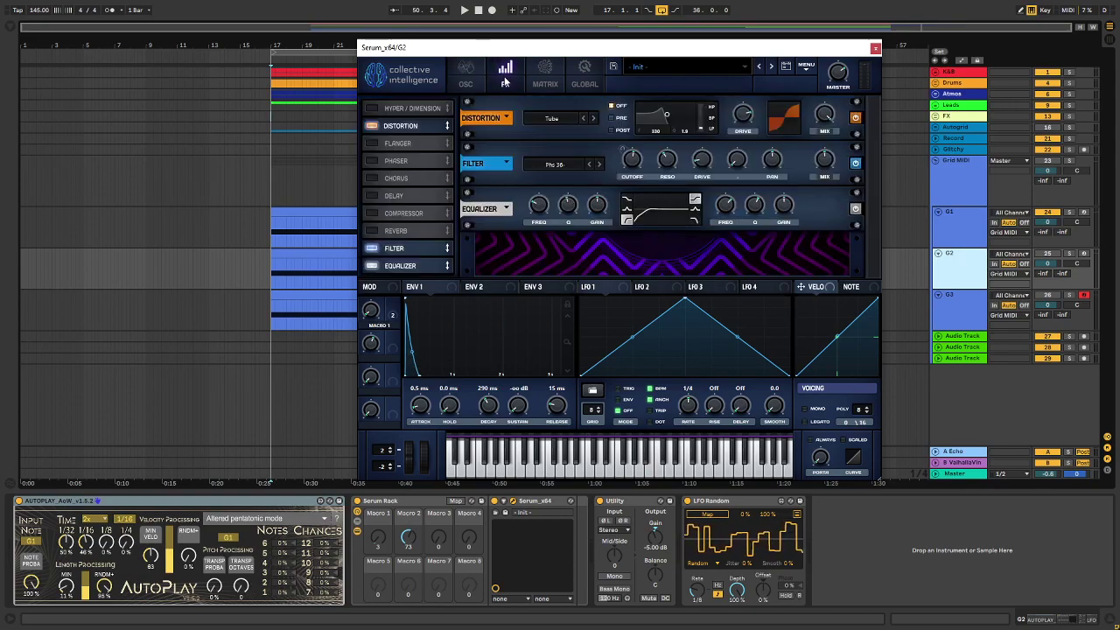
right_click(632, 157)
left_click(764, 107)
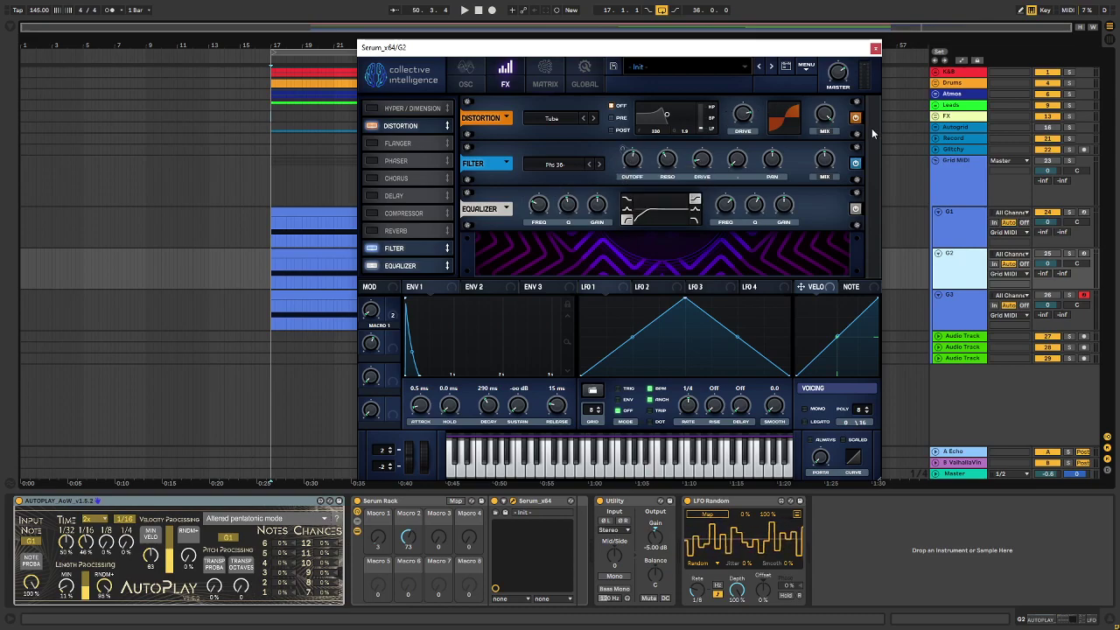
left_click(479, 84)
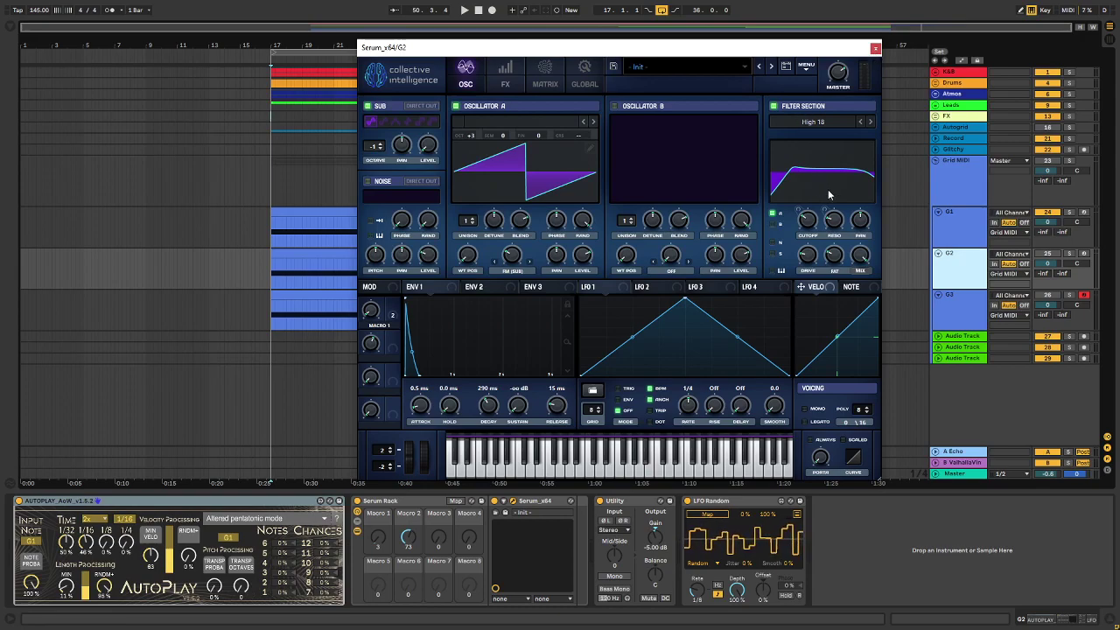
left_click(875, 49)
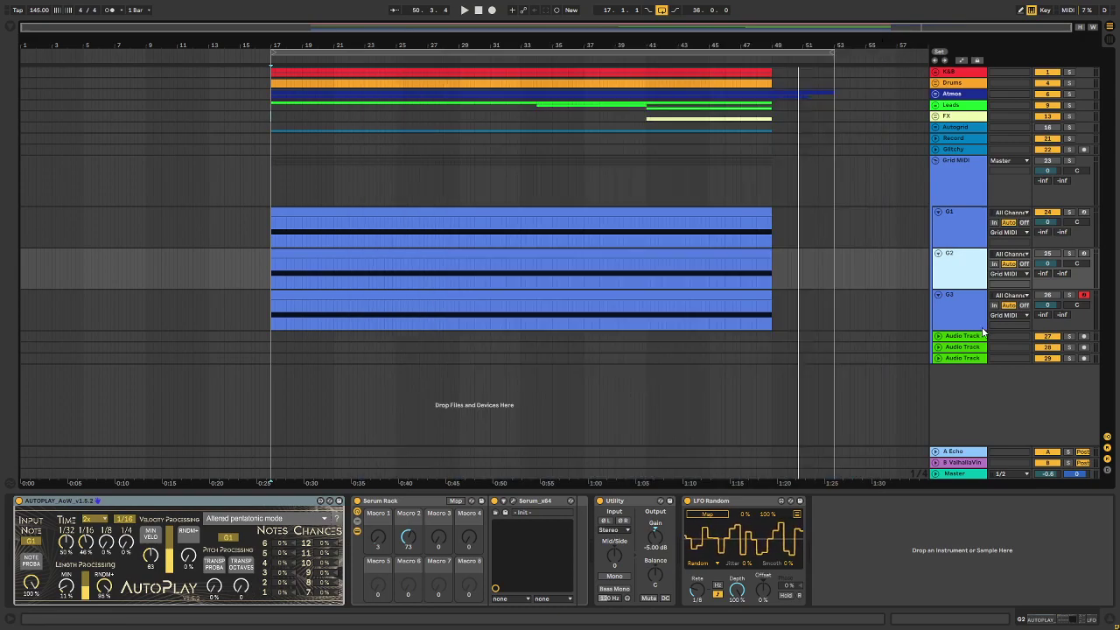
Review the distortion and compressor in G3's Sylenth1, raise the FilterCtl Cutoff macro to 127, and close the synth.
left_click(888, 301)
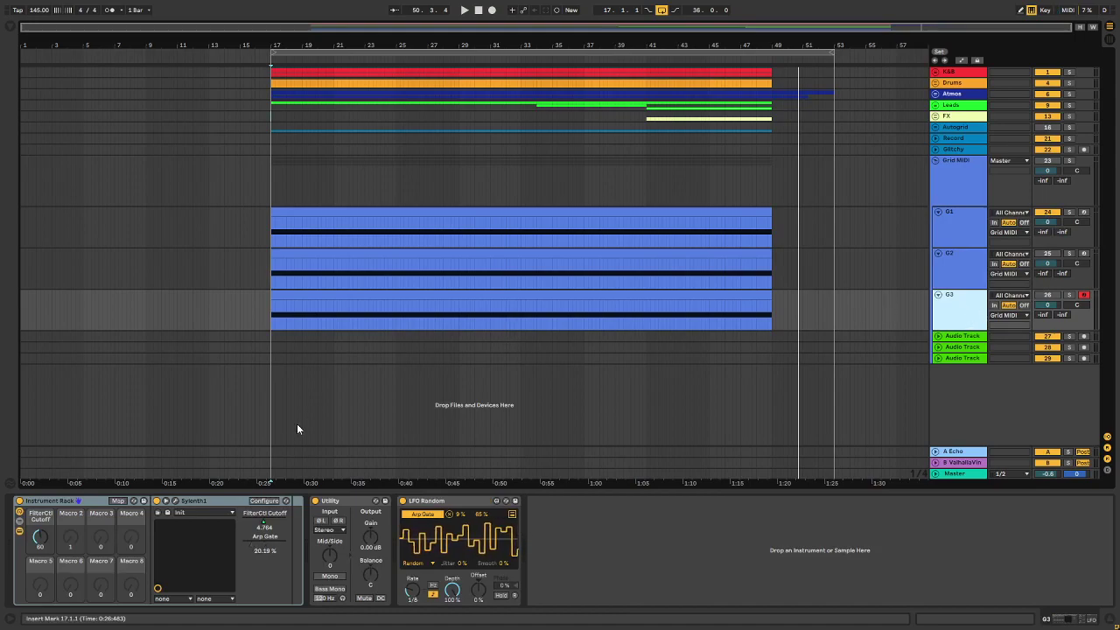
left_click(174, 501)
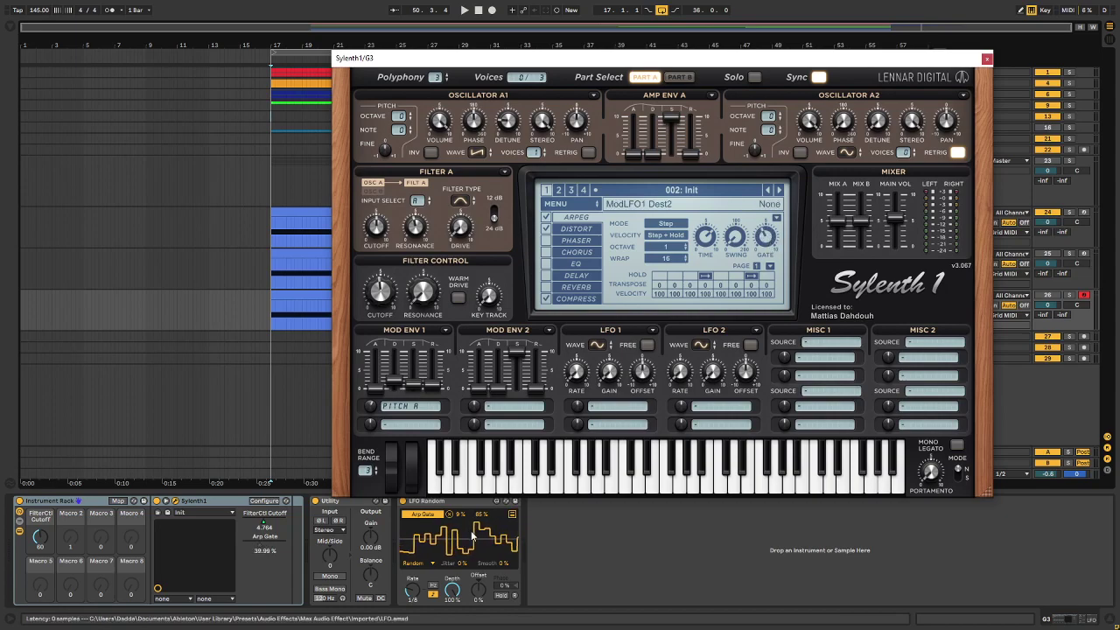
left_click(584, 229)
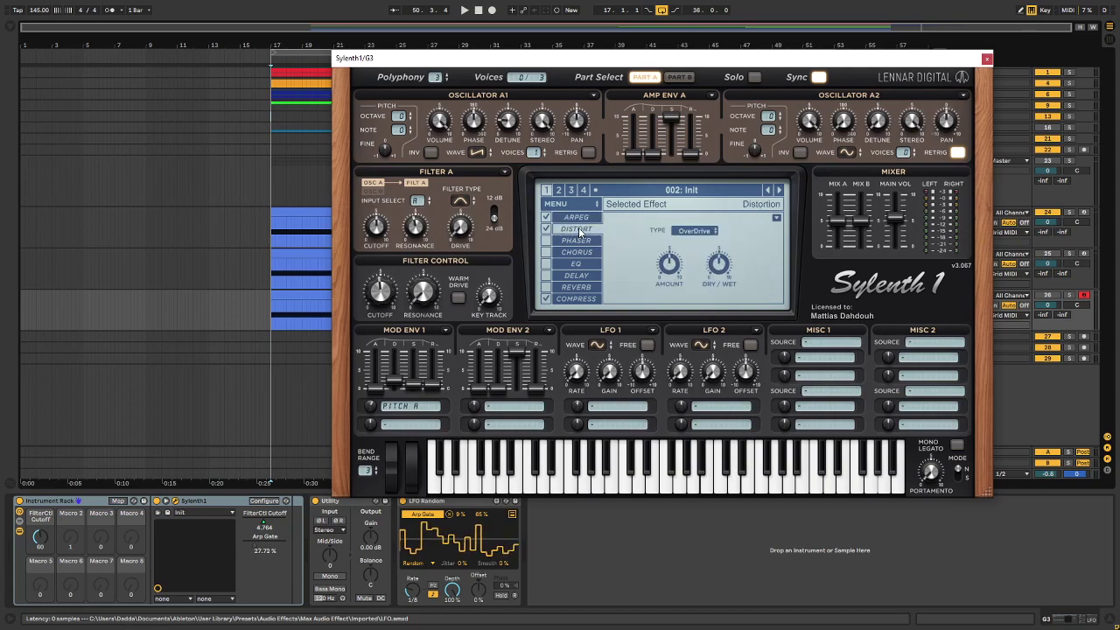
left_click(579, 299)
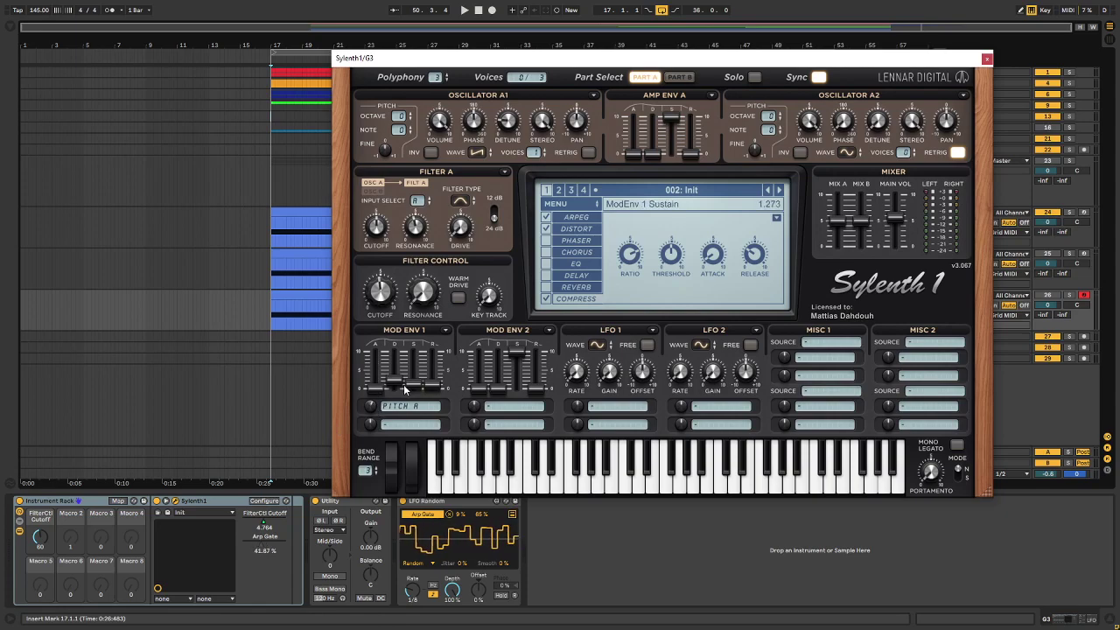
left_click_drag(43, 537, 41, 507)
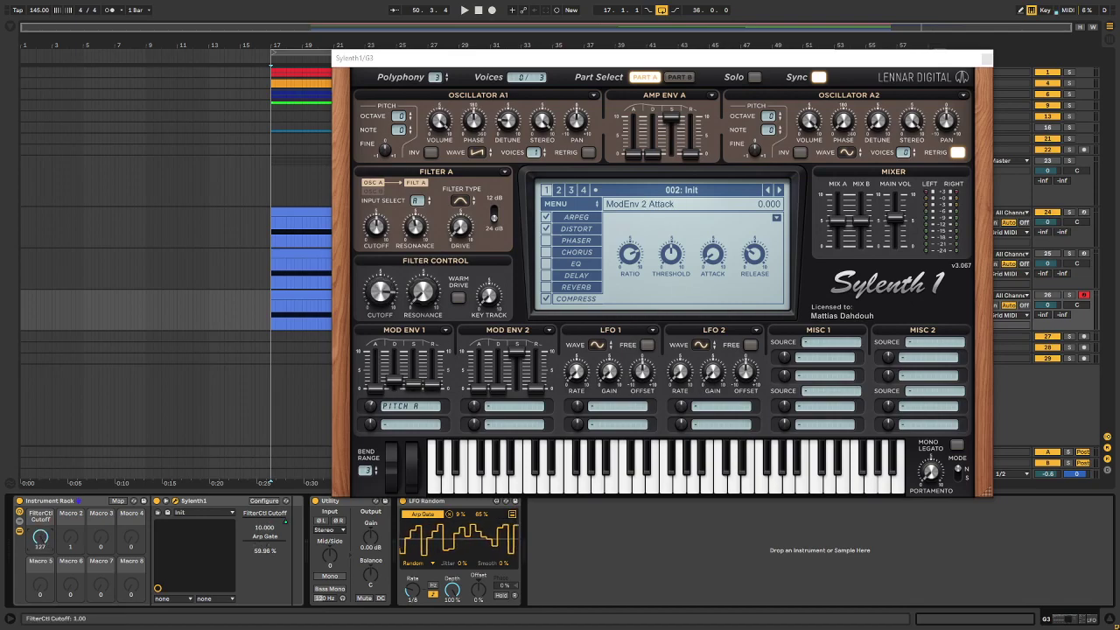
left_click(985, 58)
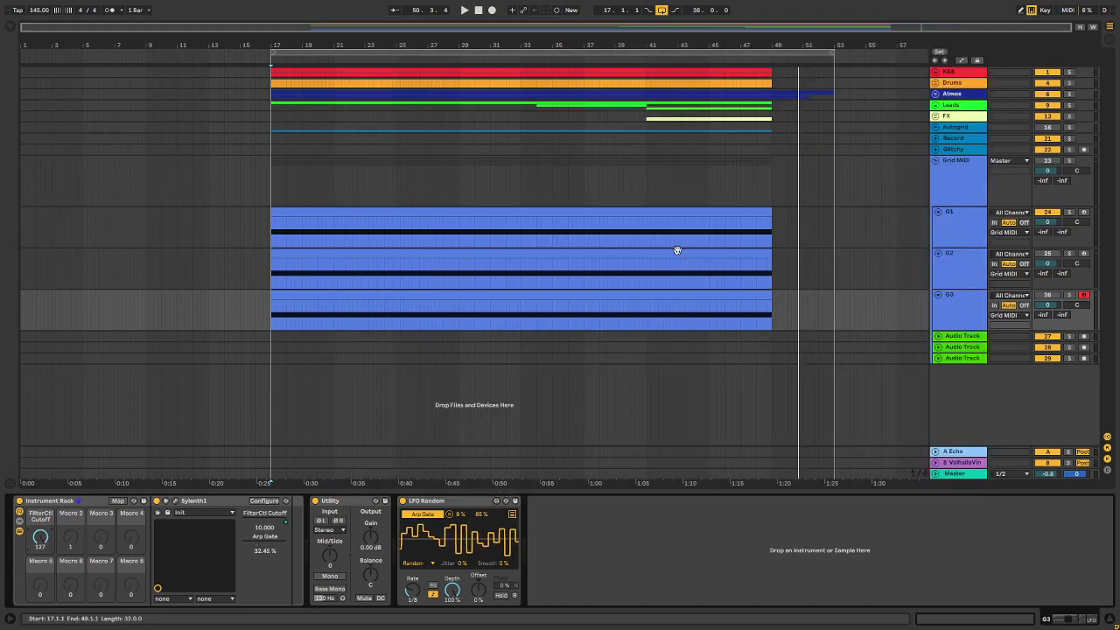
Show the Grid MIDI group's effects, and unfold the Autogrid group and its AG 4 track.
left_click(963, 223)
left_click(974, 179)
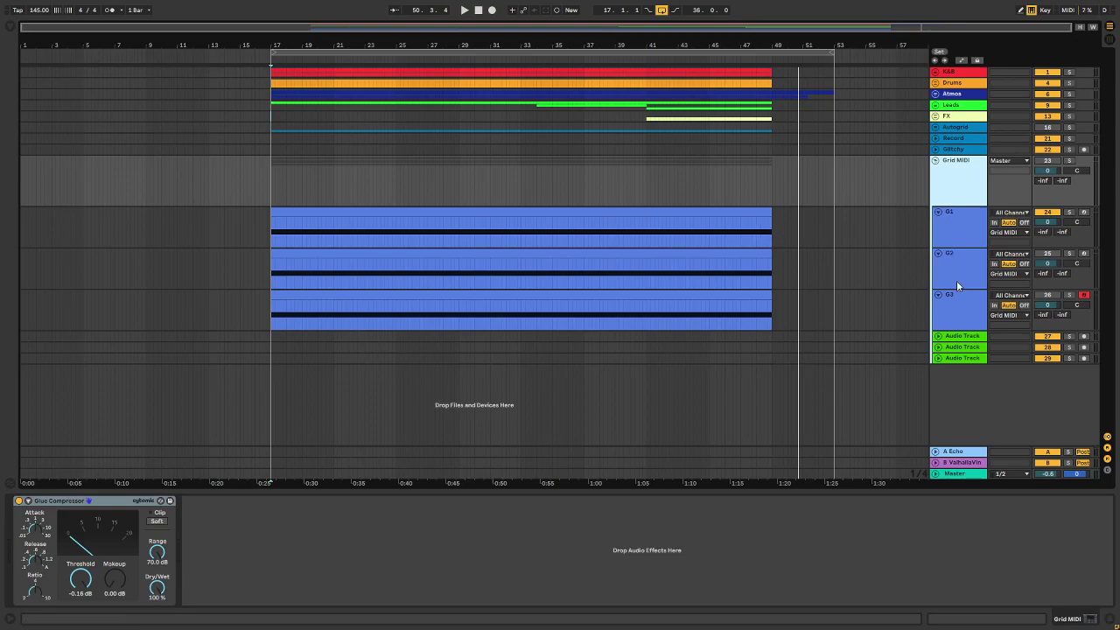
left_click(935, 128)
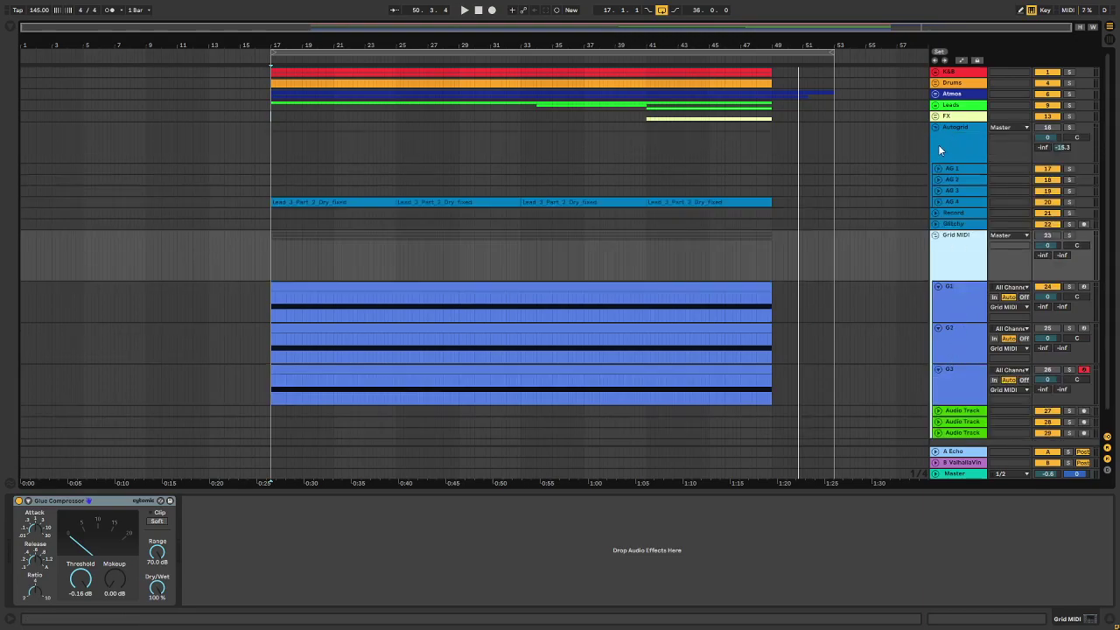
left_click(939, 202)
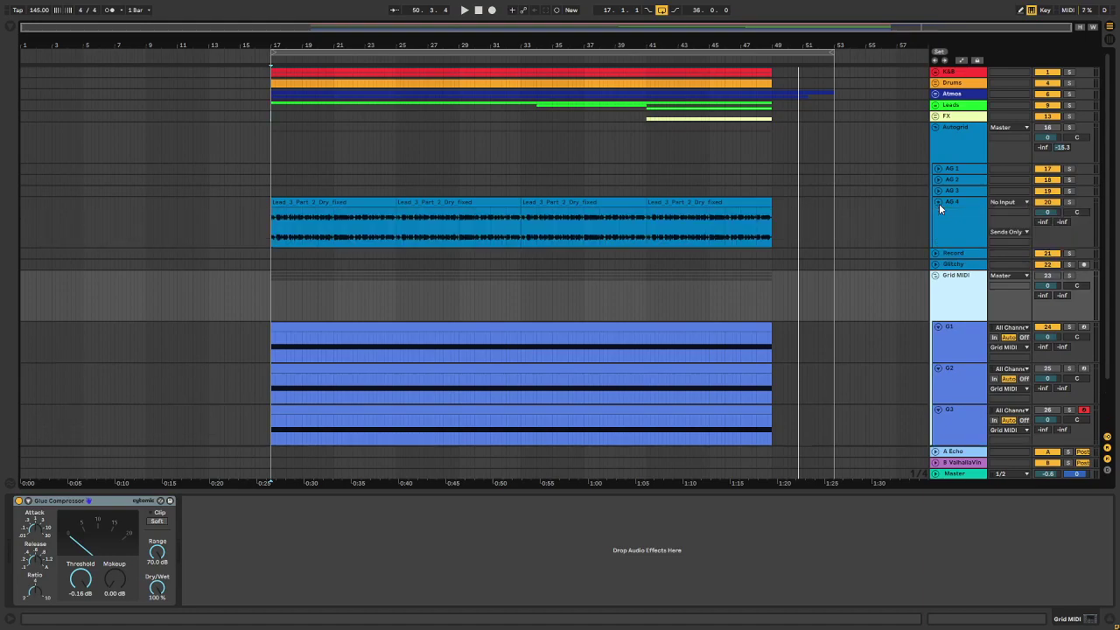
Select AG 4's last Lead_3_Part_2_Dry_fixed clip, unfold the Leads group, and play Lead 3 Pt2 D soloed from bar 41.
left_click(708, 202)
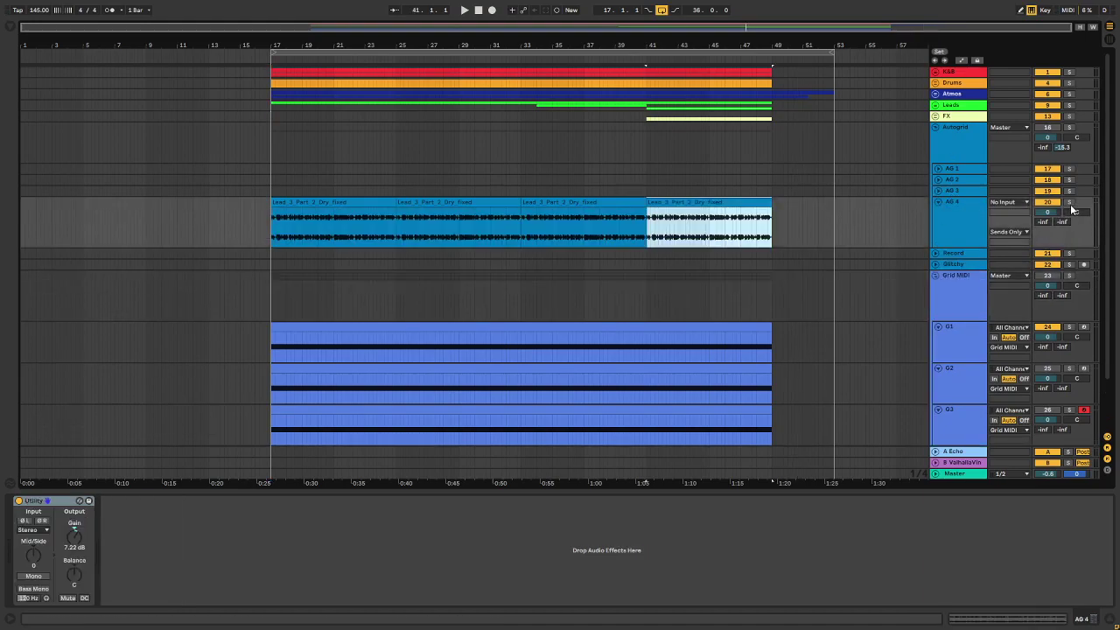
left_click(1068, 202)
left_click(1068, 202)
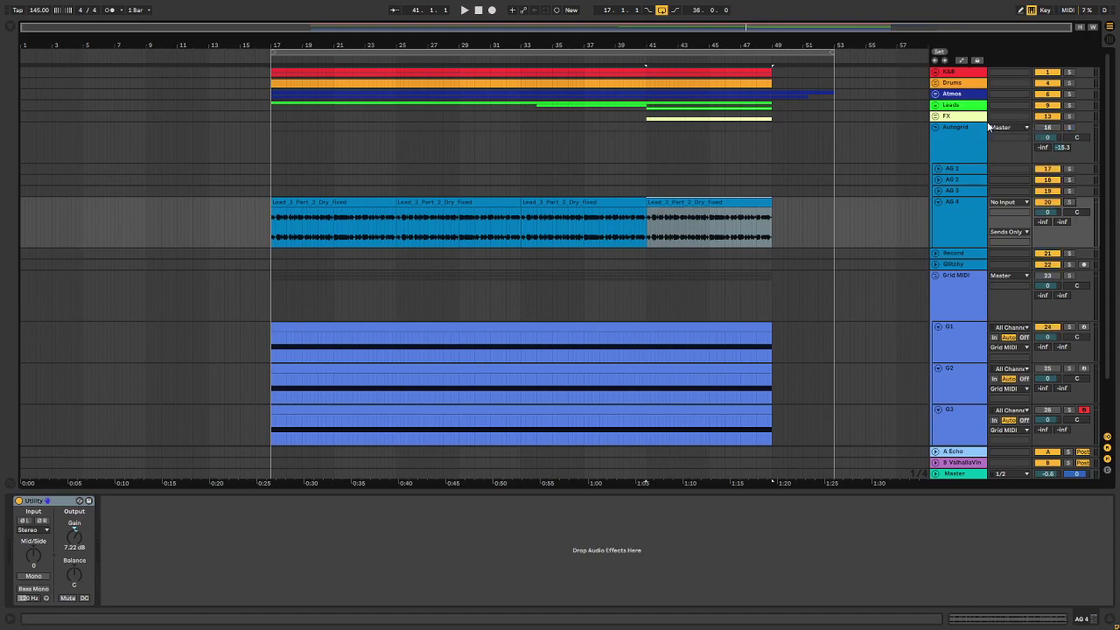
left_click(935, 106)
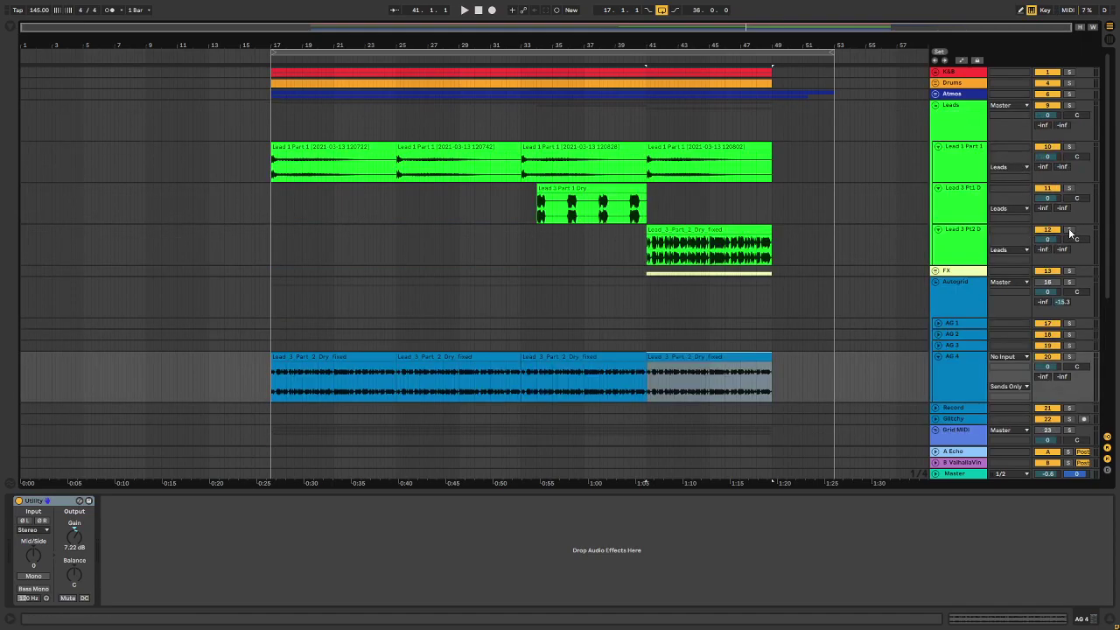
left_click(1068, 230)
key("space")
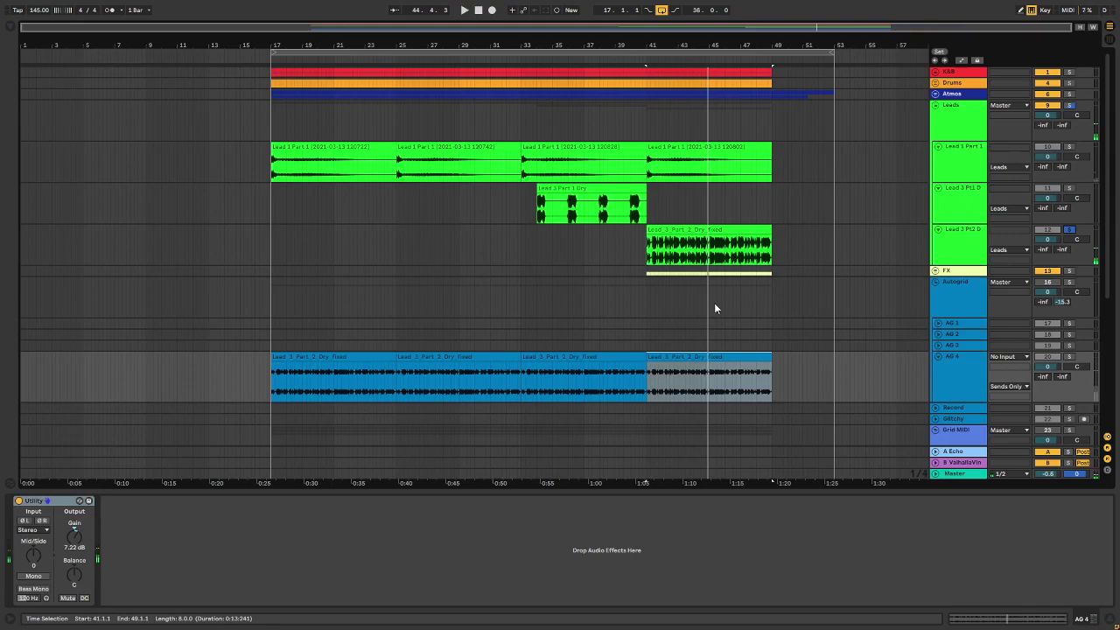
Show the Autogrid group's AUTOGRID4 and Glue Compressor devices, and fold the group.
scroll(735, 320, "down", 5)
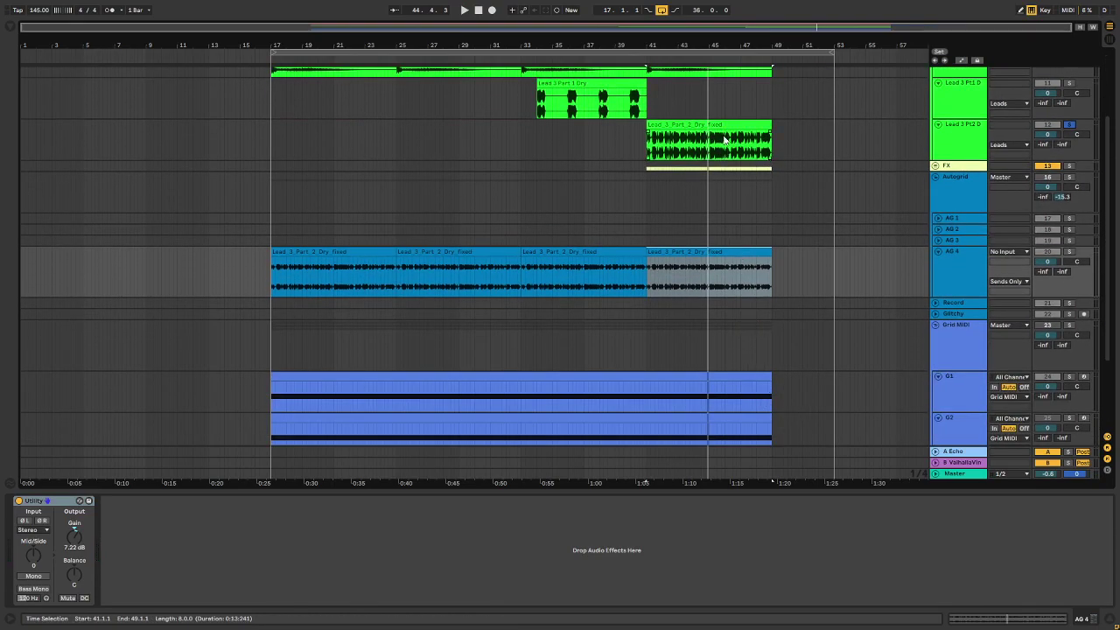
left_click(940, 202)
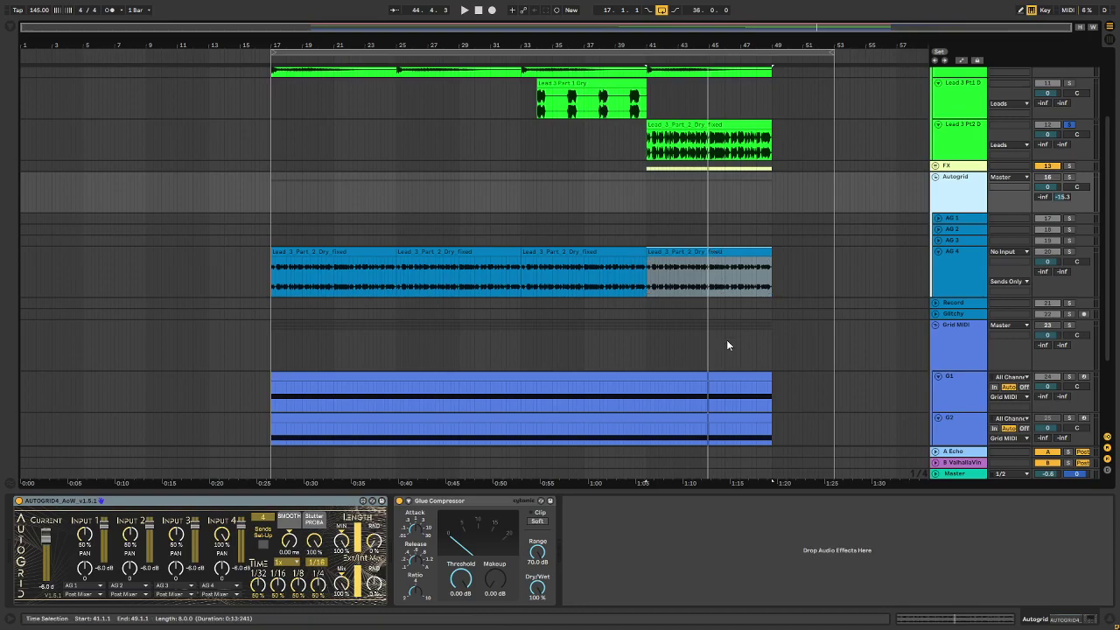
scroll(726, 345, "up", 2)
left_click(935, 213)
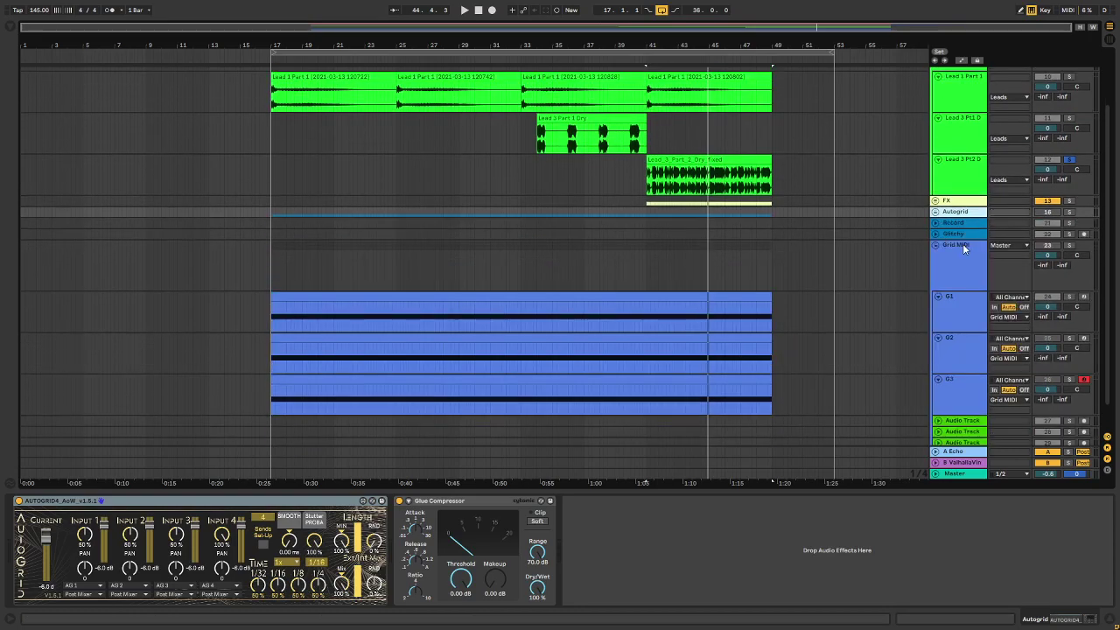
View the device chains of the Record and Glitchy tracks, and unsolo the Lead 3 Pt2 D track.
left_click(980, 223)
left_click(962, 234)
left_click(962, 224)
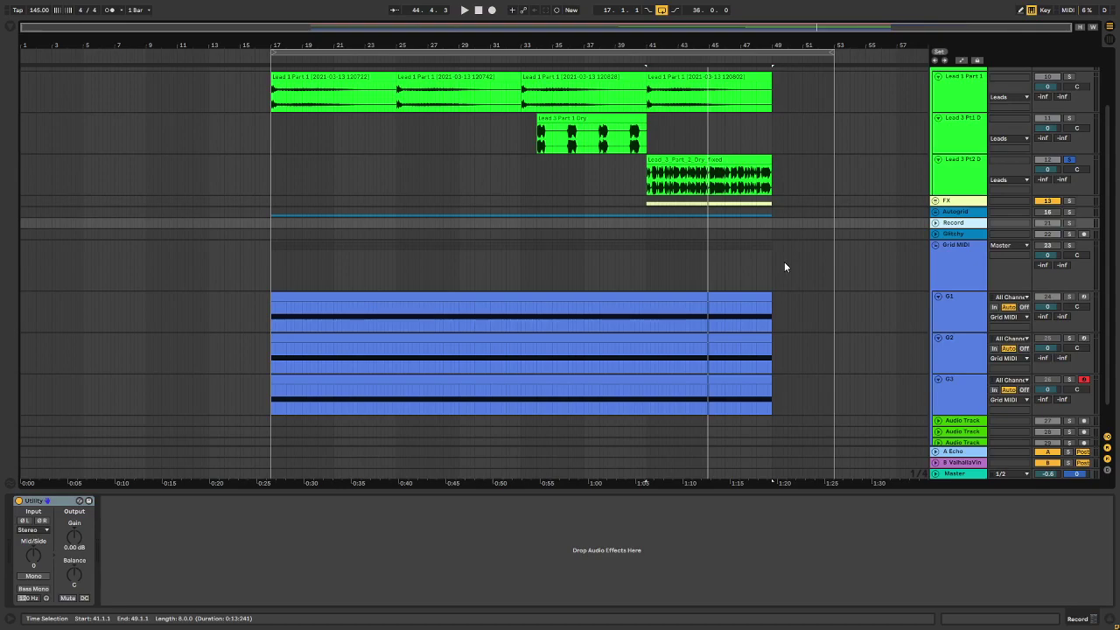
scroll(796, 267, "down", 1)
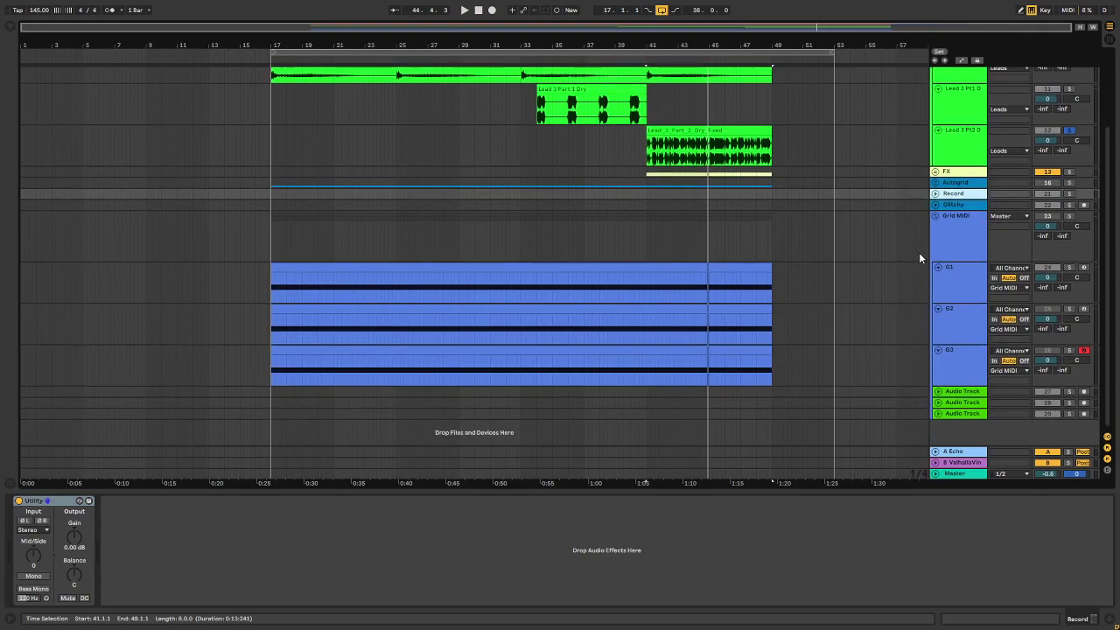
left_click(1068, 129)
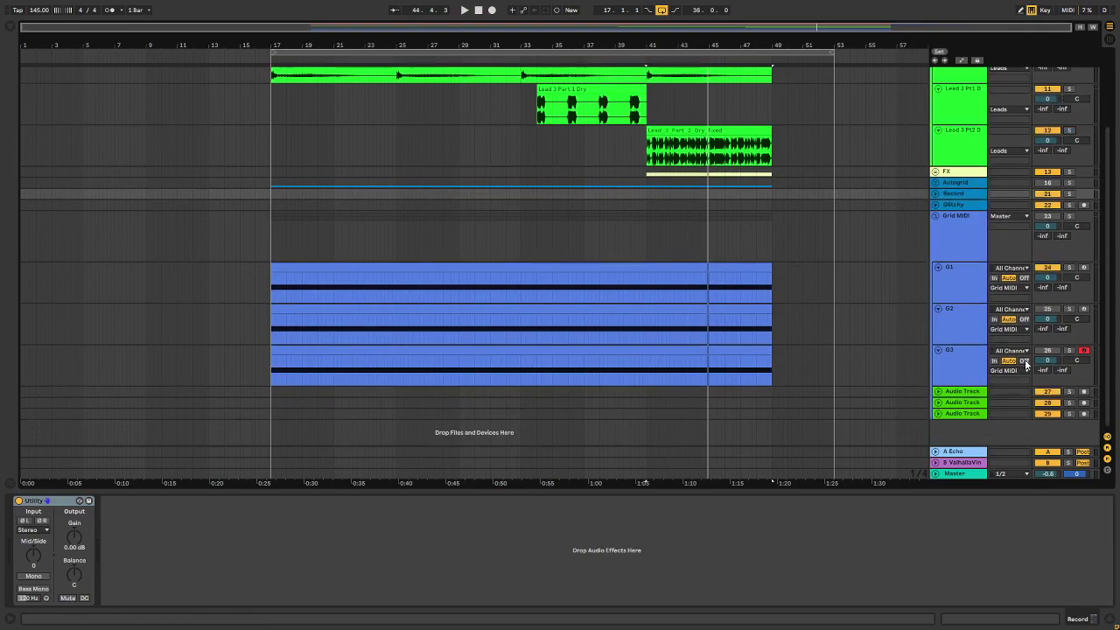
Unfold the first audio track in the Grid MIDI group, which takes its input from G1, and arm it for recording.
left_click(368, 266)
left_click(938, 391)
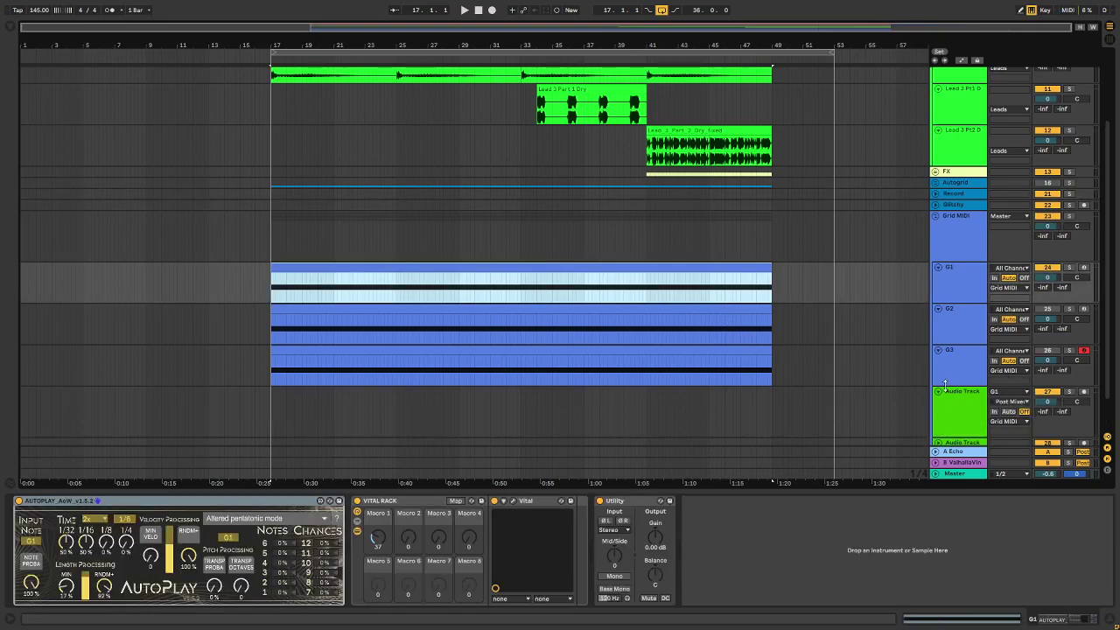
left_click(1084, 351)
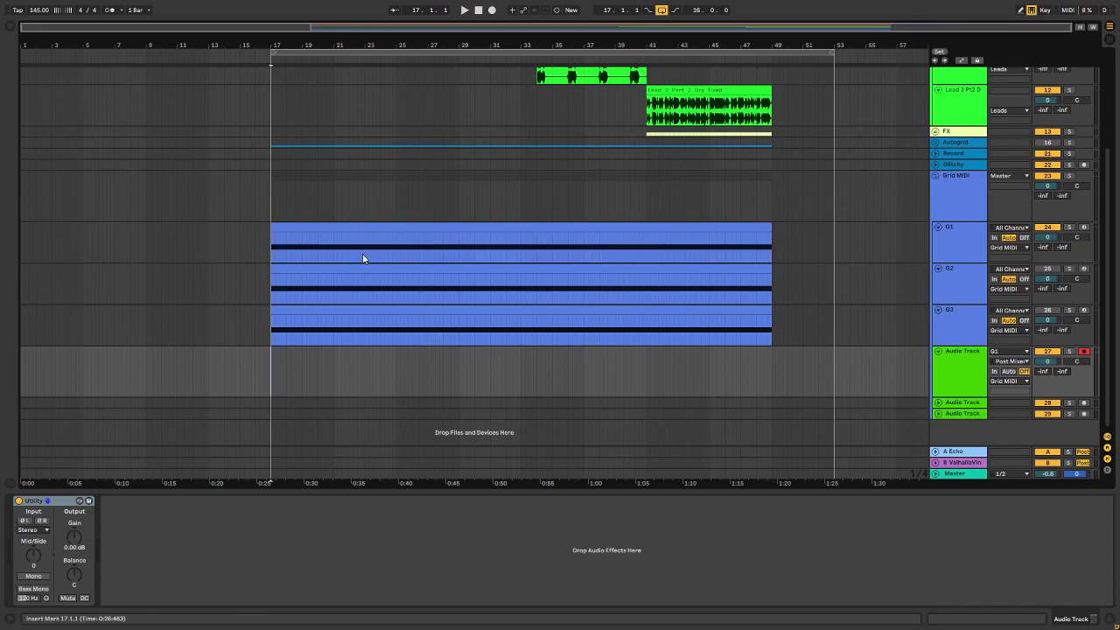
Mute the Lead 3 Pt1 D and Lead 3 Pt2 D tracks, and shorten the arrangement loop to end at bar 49.
scroll(858, 152, "up", 5)
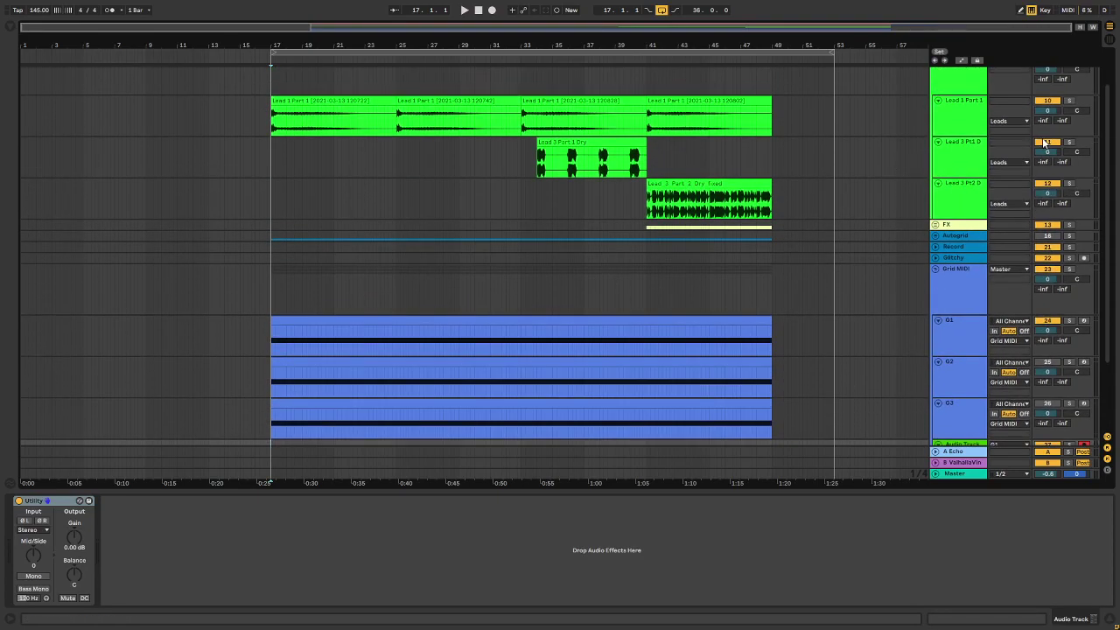
left_click(1053, 141)
left_click(1053, 184)
scroll(320, 372, "down", 5)
left_click_drag(830, 51, 771, 67)
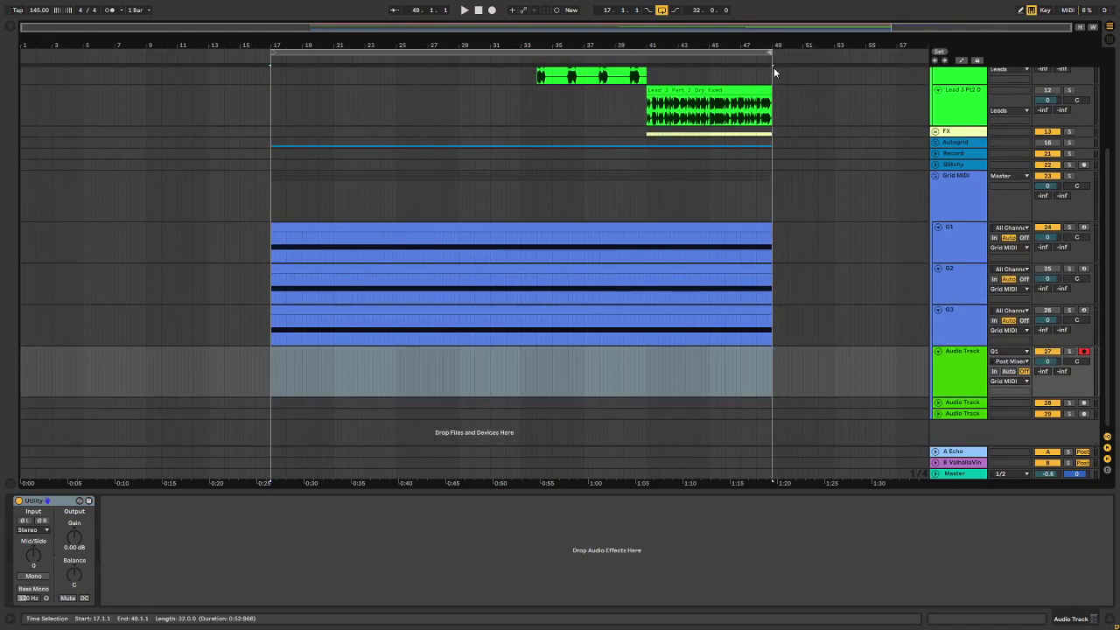
Record G1 onto the armed audio track from bar 17 to 49 while sweeping Macro 1 of its VITAL RACK up and down.
left_click(271, 358)
left_click(960, 243)
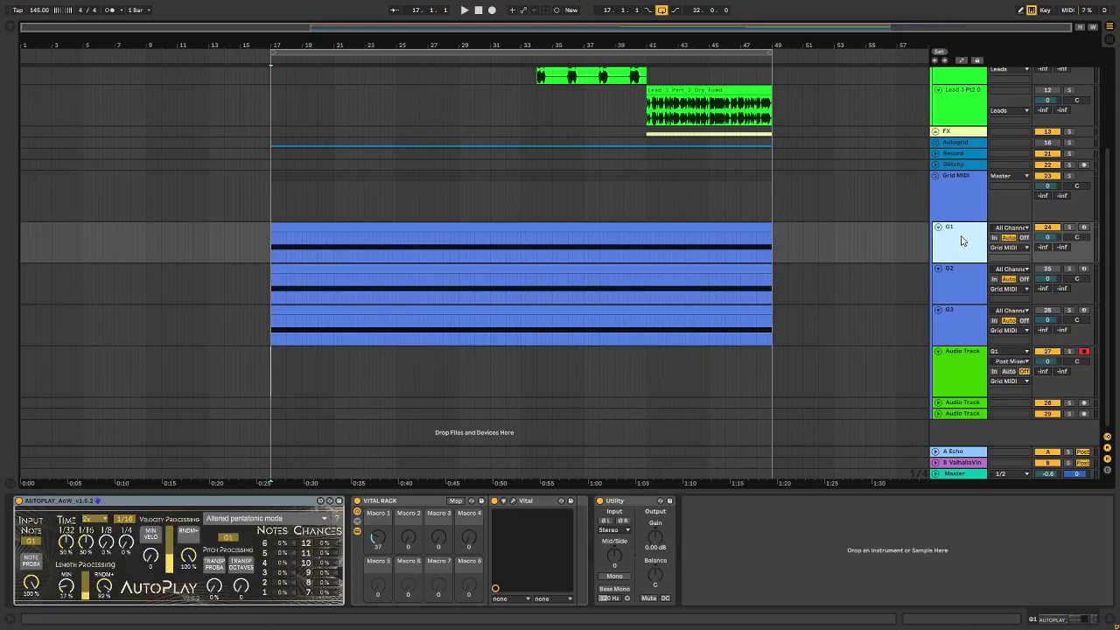
left_click(493, 10)
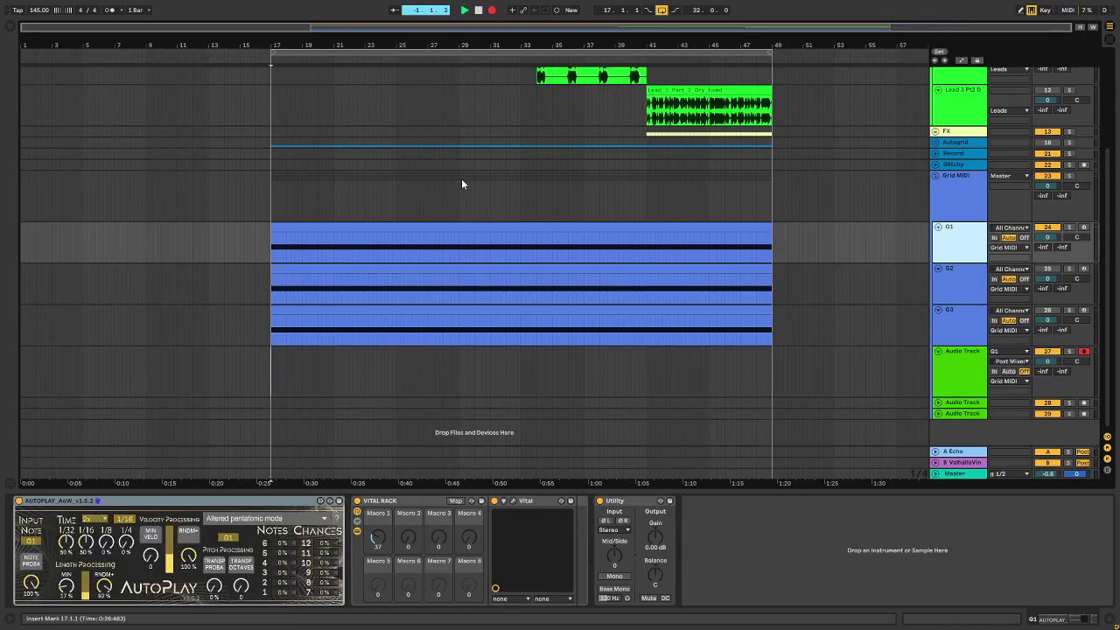
mouse_move(379, 542)
left_mouse_down()
mouse_move(378, 514)
mouse_move(378, 557)
mouse_move(379, 536)
left_mouse_up()
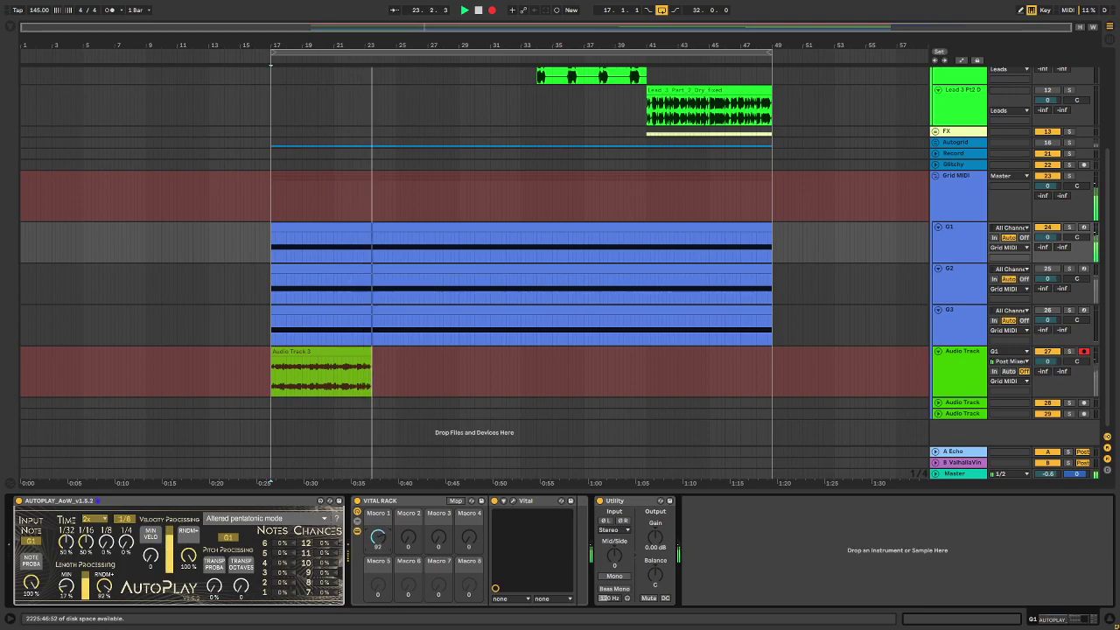
left_click_drag(379, 536, 378, 507)
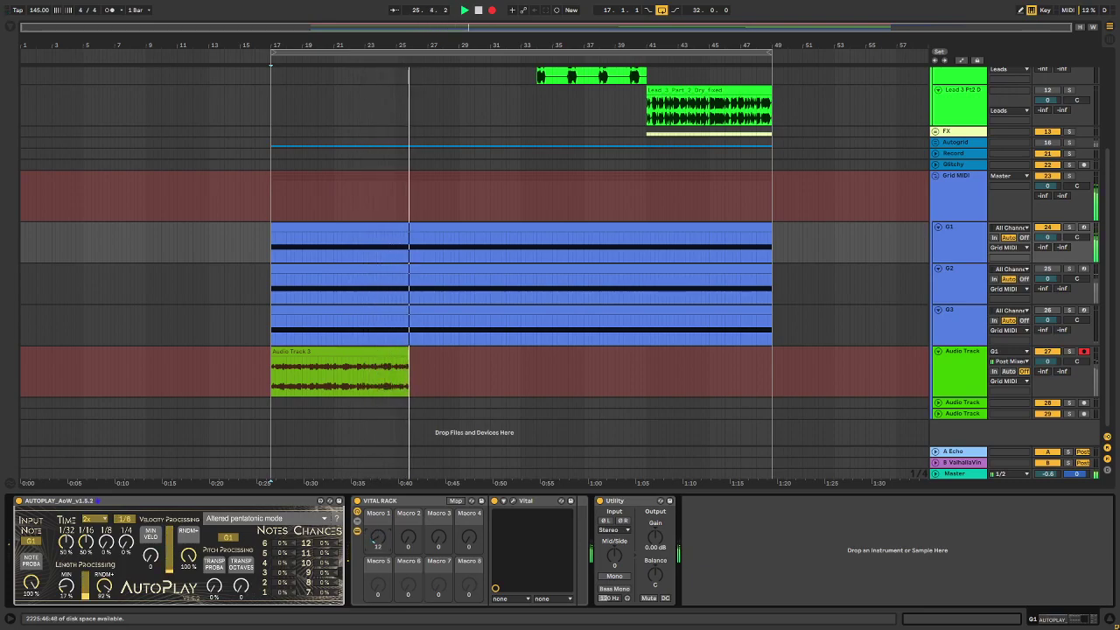
left_click_drag(379, 507, 379, 547)
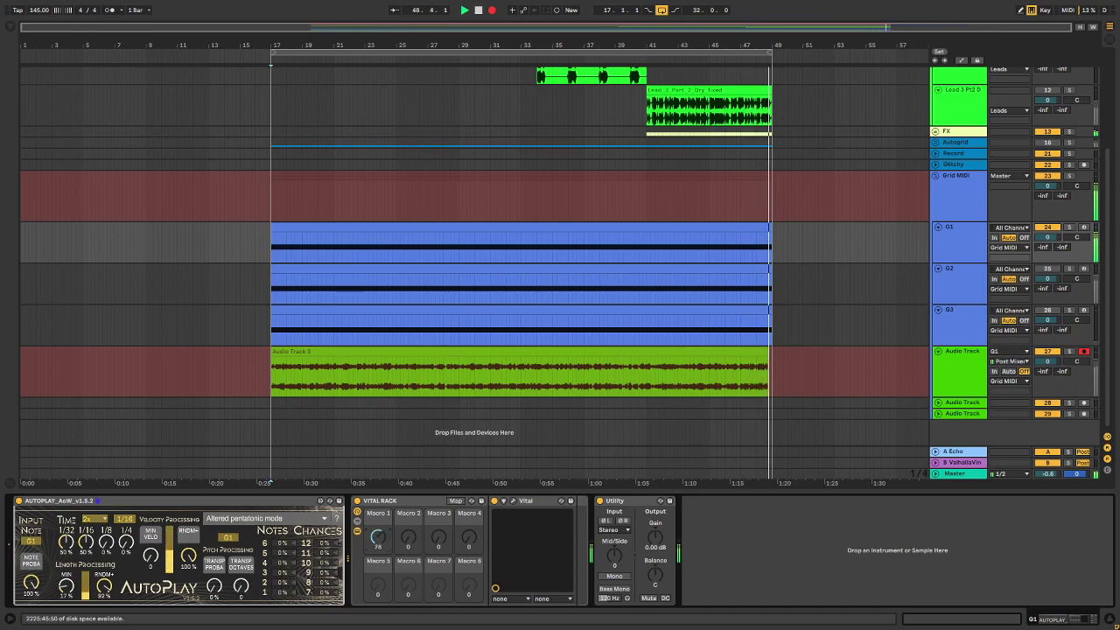
key("space")
Extend the start of the recorded G1 clip back to bar 17, covering the short leftover fragment.
scroll(286, 367, "up", 5)
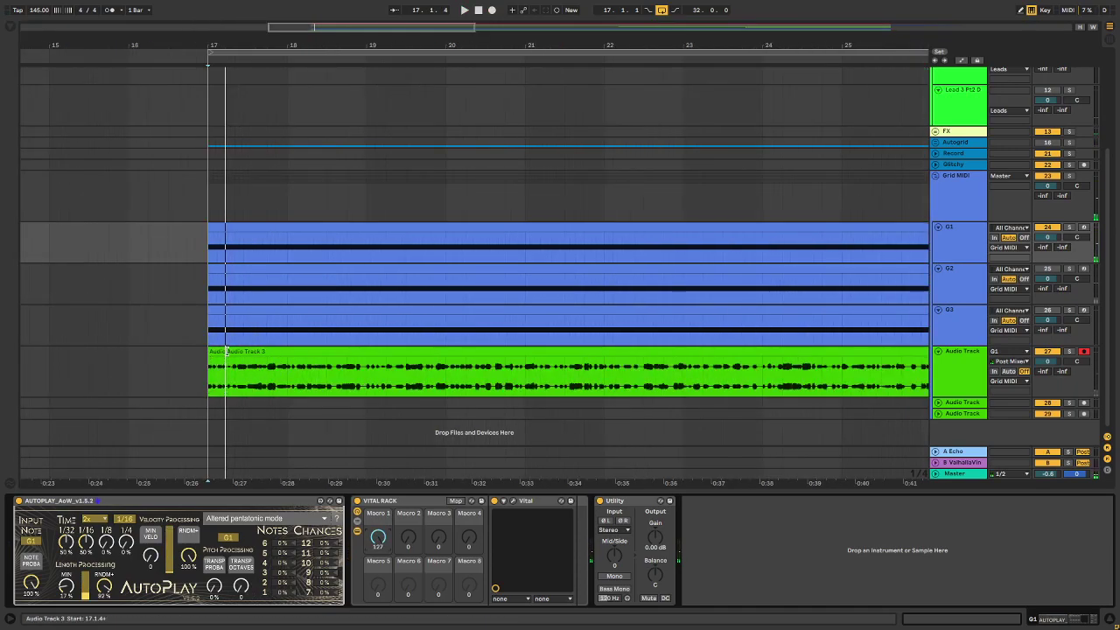
left_click(213, 357)
scroll(213, 357, "down", 5)
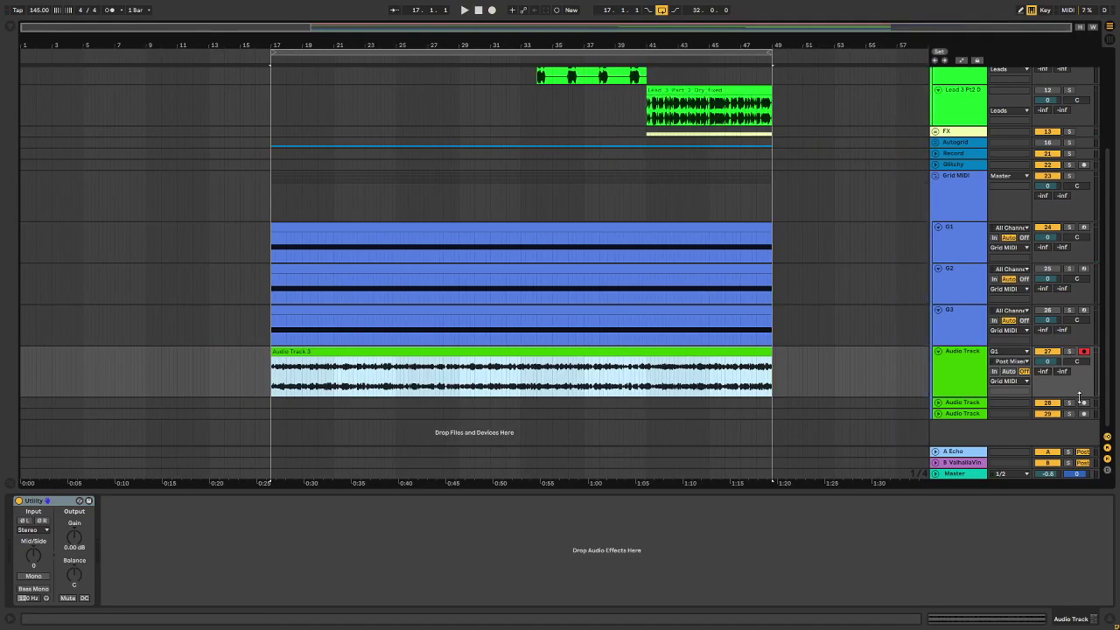
Arm the second audio track for recording, and activate G2 in place of G1.
left_click(1083, 404)
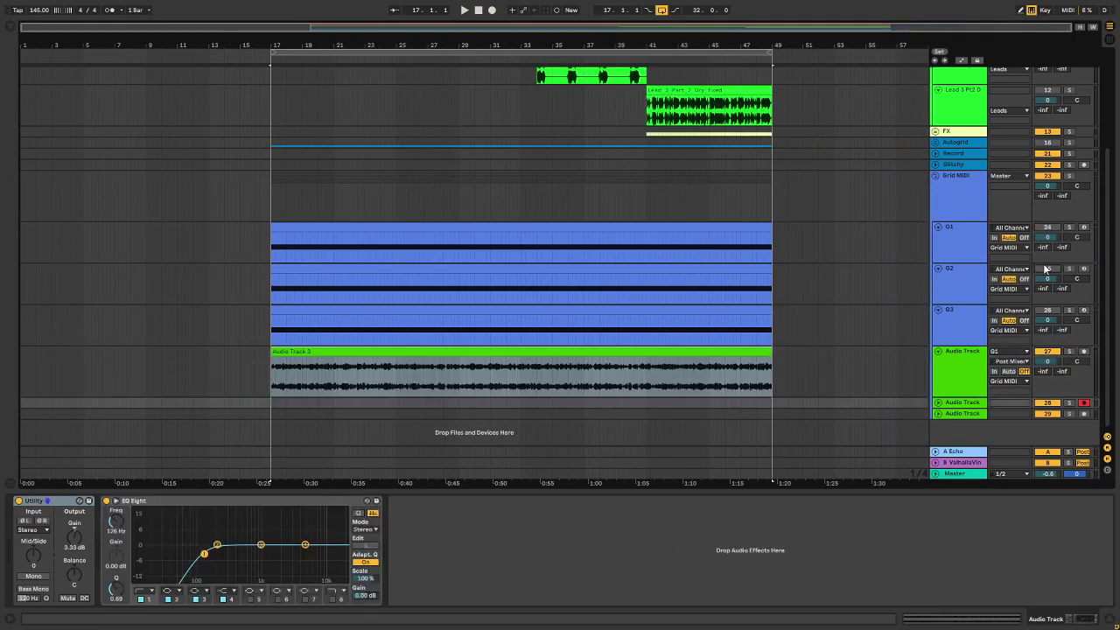
left_click(876, 298)
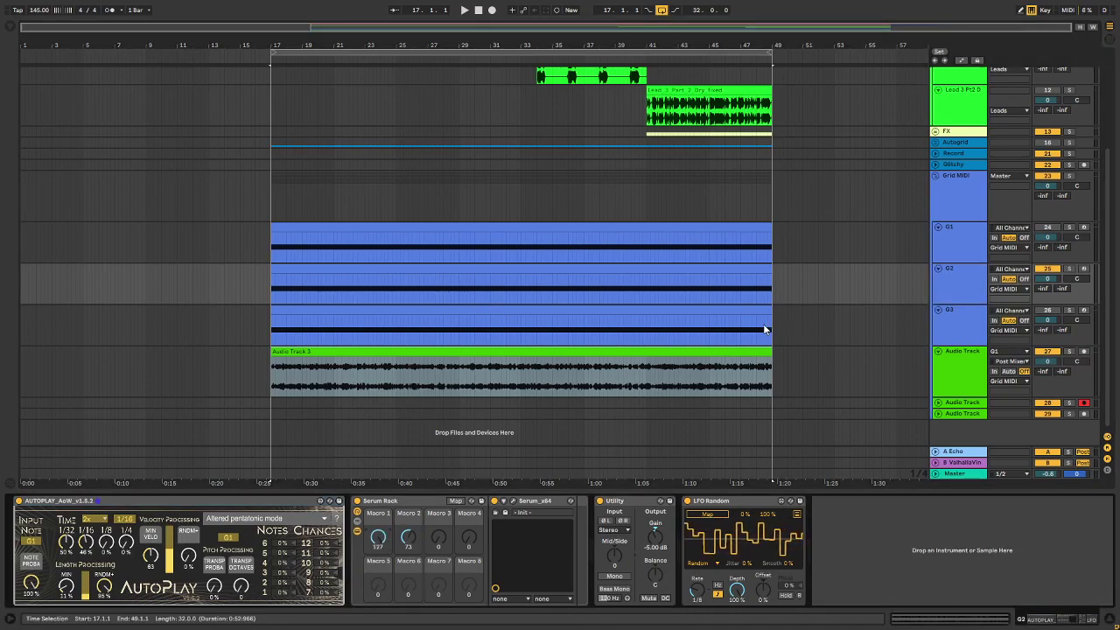
Delete the EQ Eight from the second audio track.
left_click(271, 404)
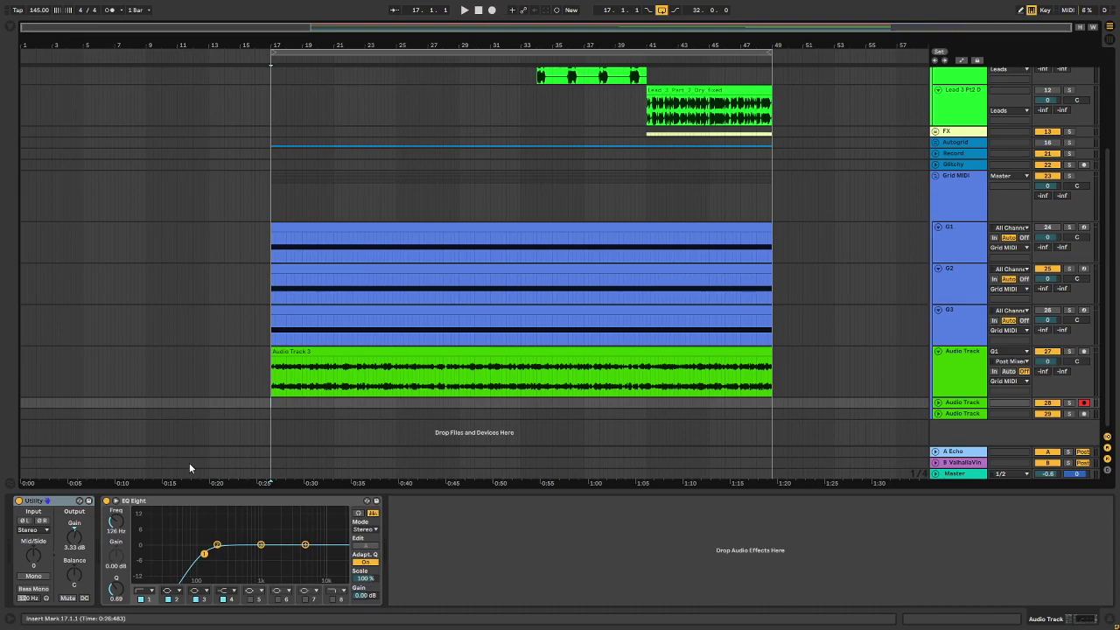
left_click(175, 502)
key("Delete")
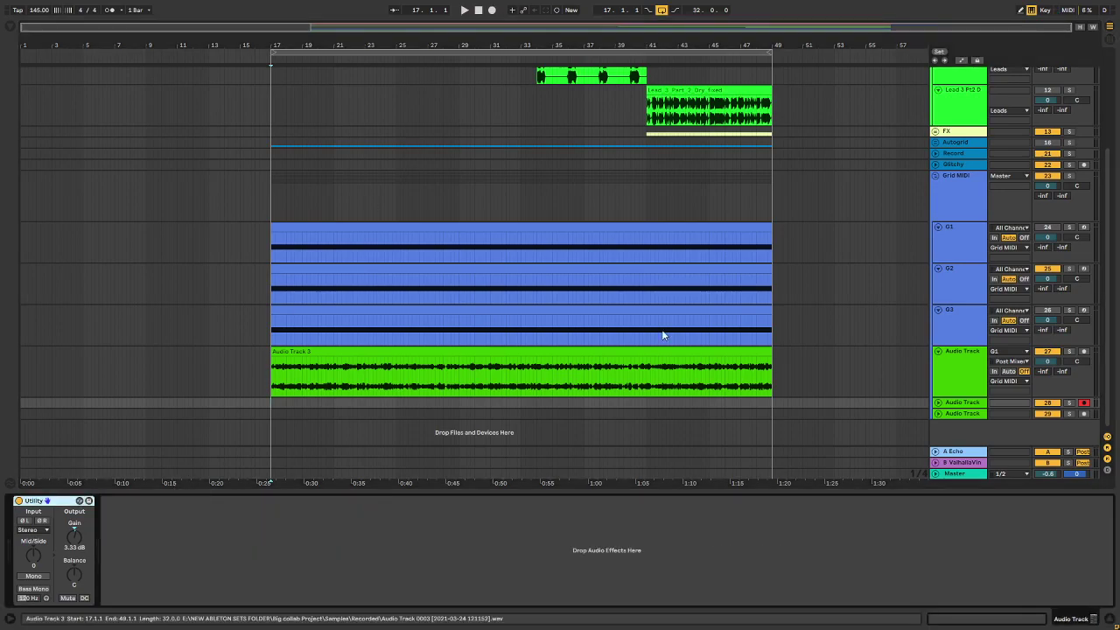
left_click(975, 287)
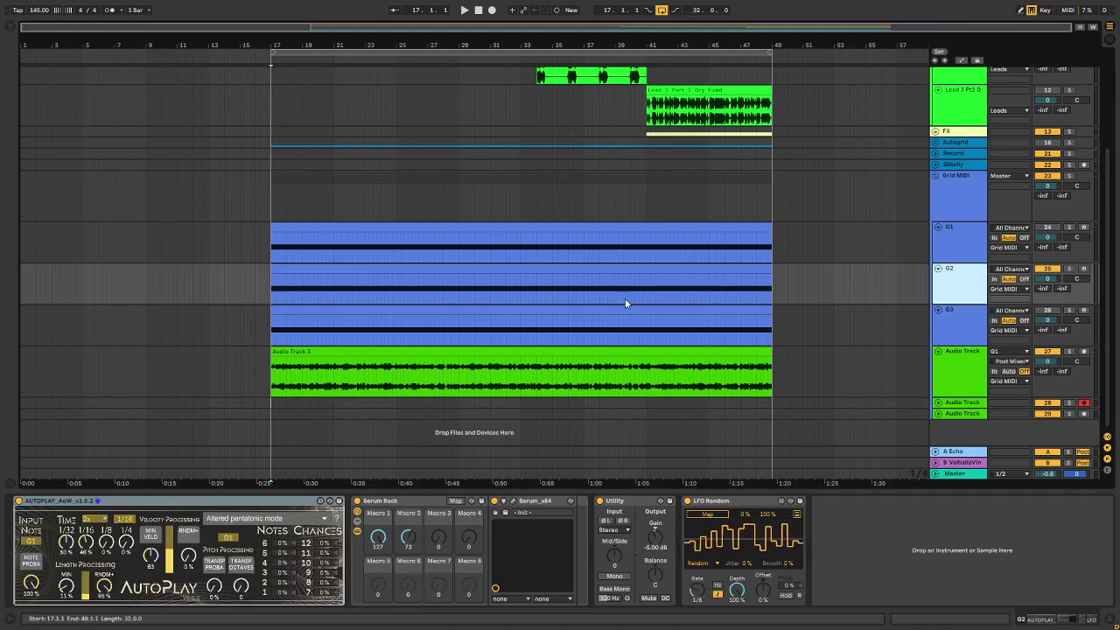
key("F9")
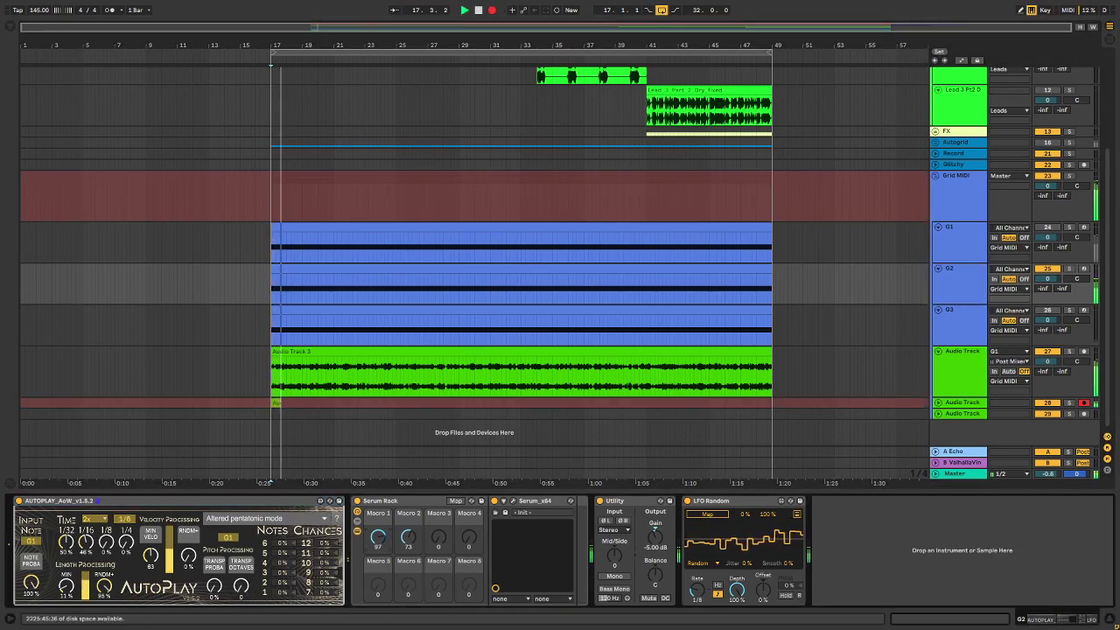
left_click_drag(379, 540, 379, 612)
key("space")
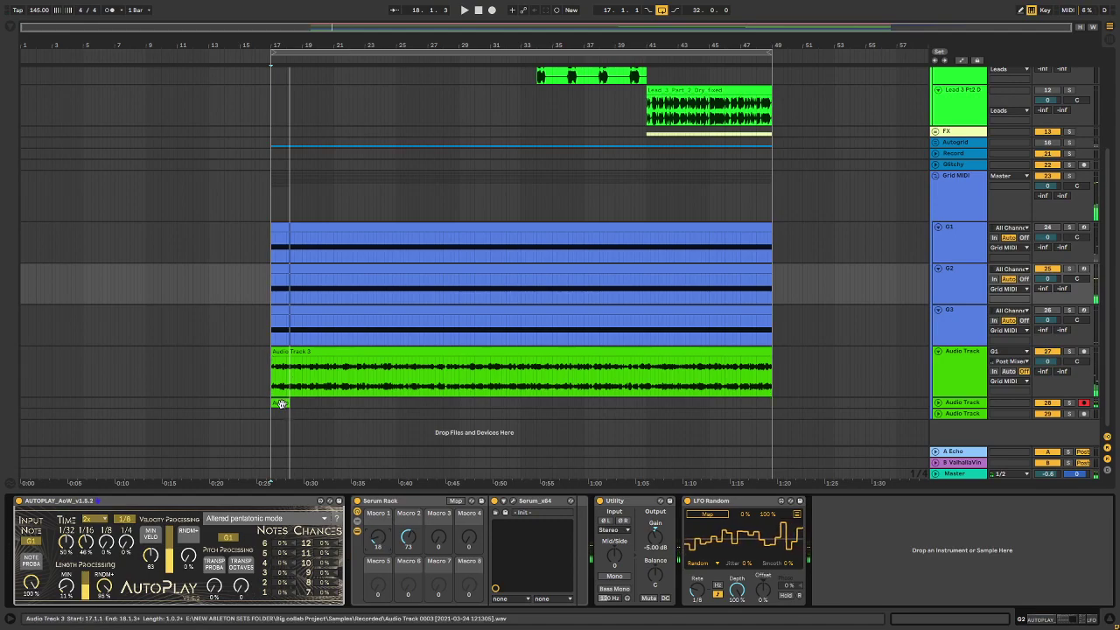
left_click(280, 403)
Mute the first audio track, lower G2's Utility gain to -10.6 dB, and briefly play back the result.
left_click(943, 287)
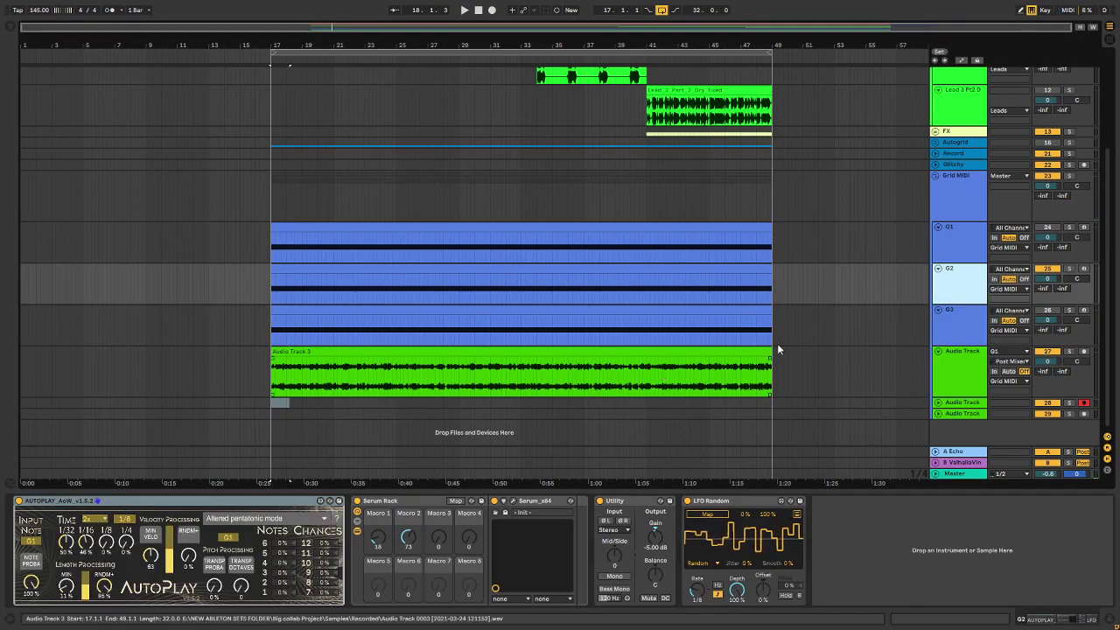
left_click(949, 280)
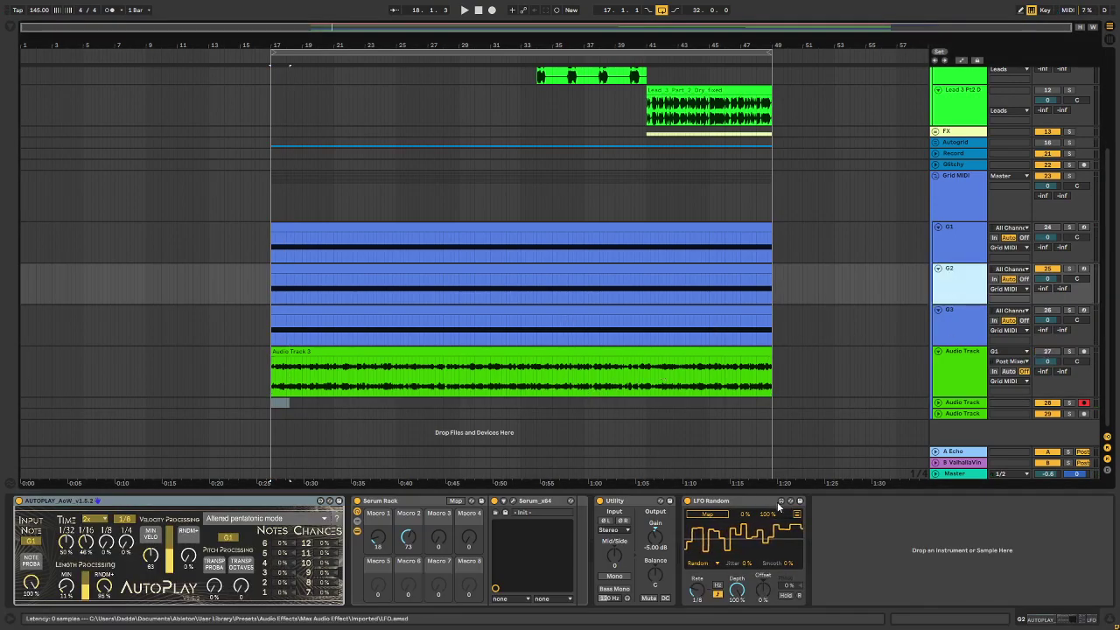
left_click_drag(655, 537, 656, 548)
key("space")
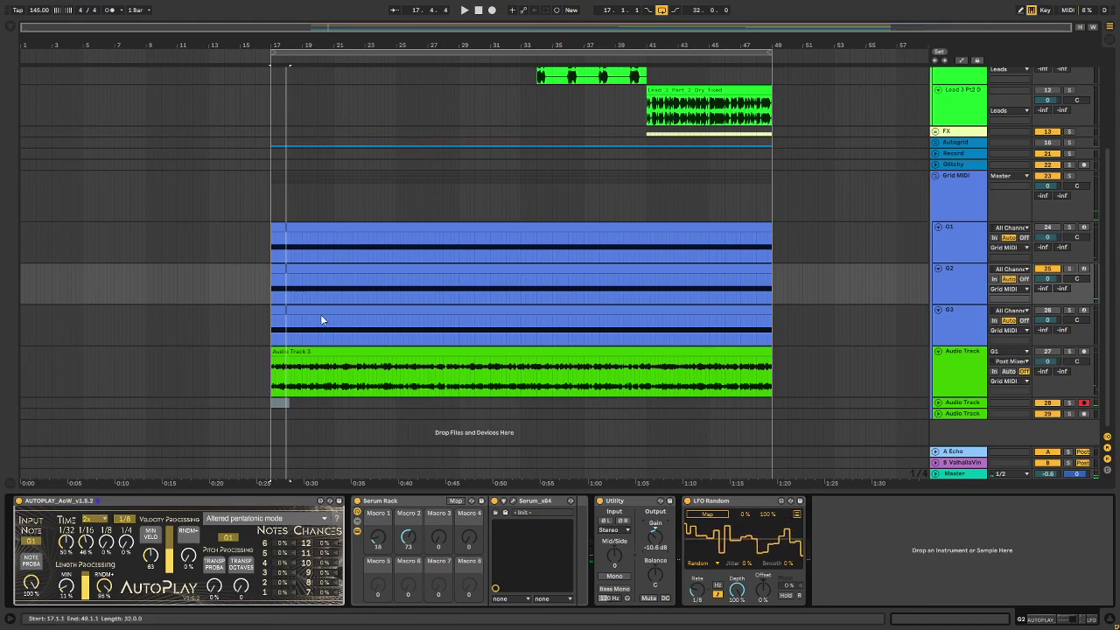
key("space")
Record G2 onto the second audio track from bar 17 to 49 while sweeping Macro 1 of its Serum Rack.
left_click(271, 403)
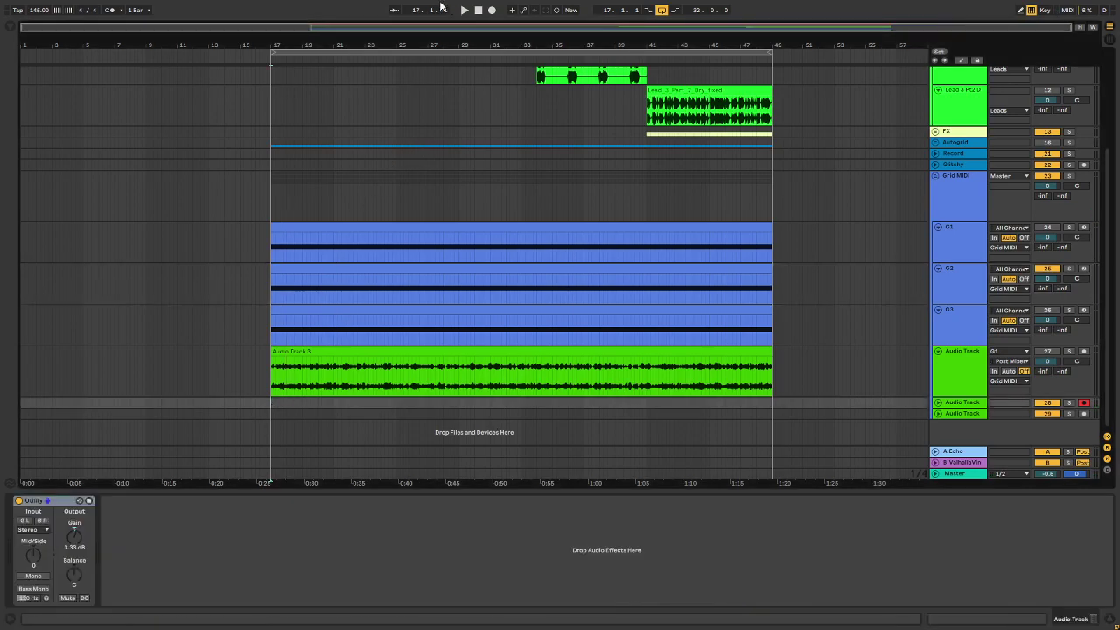
left_click(956, 295)
left_click_drag(406, 535, 378, 507)
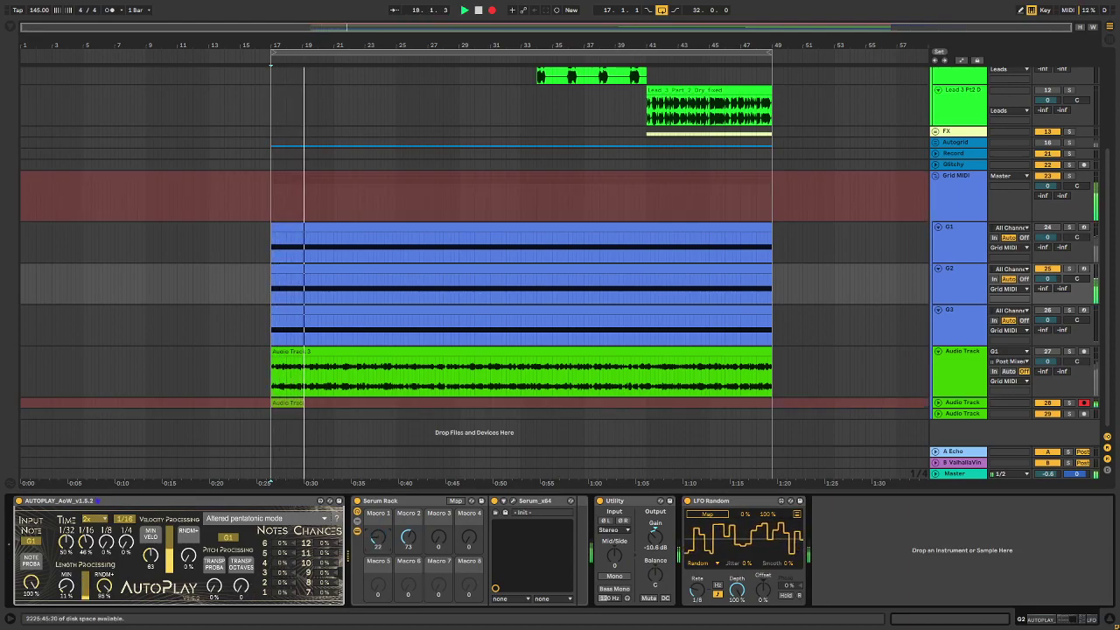
left_click_drag(378, 538, 378, 527)
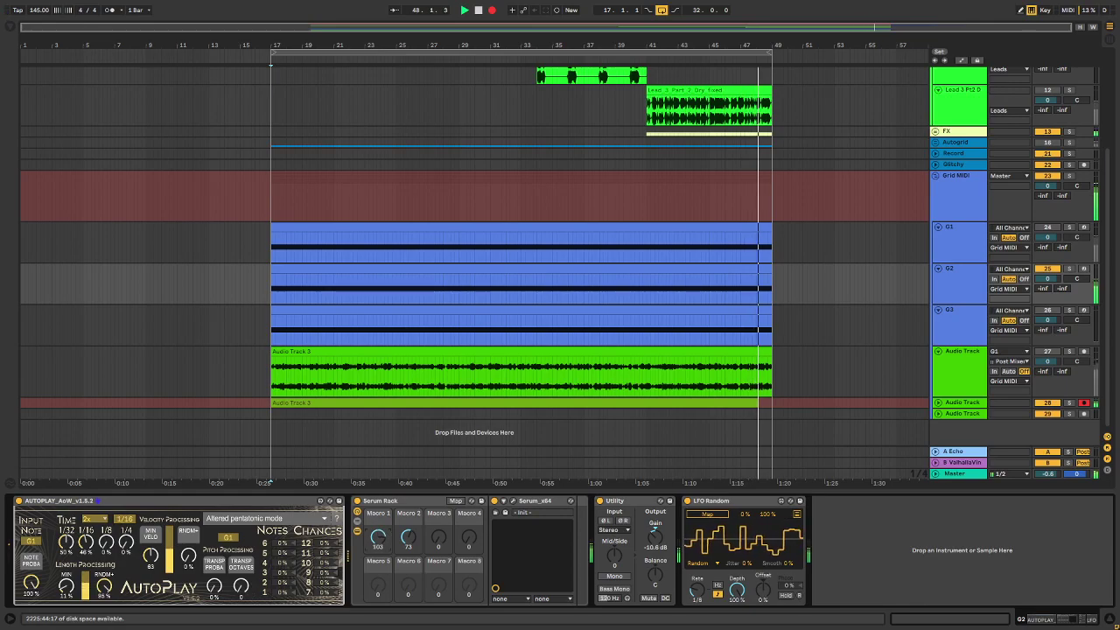
key("space")
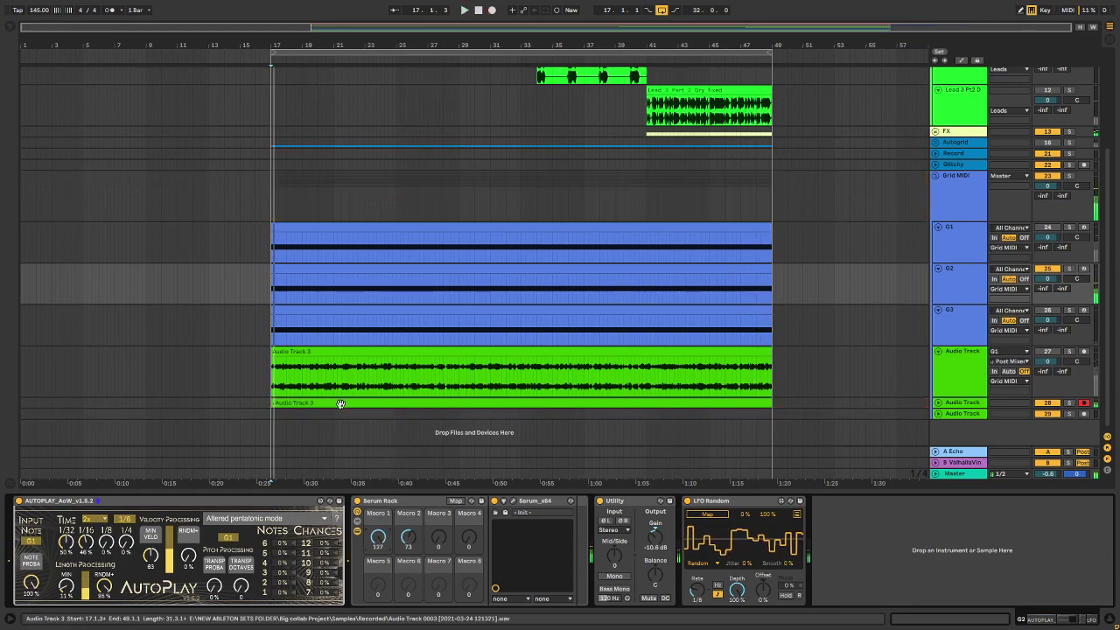
Extend the start of the recorded G2 clip on the second audio track back to bar 17.
scroll(273, 416, "up", 3)
scroll(271, 413, "up", 3)
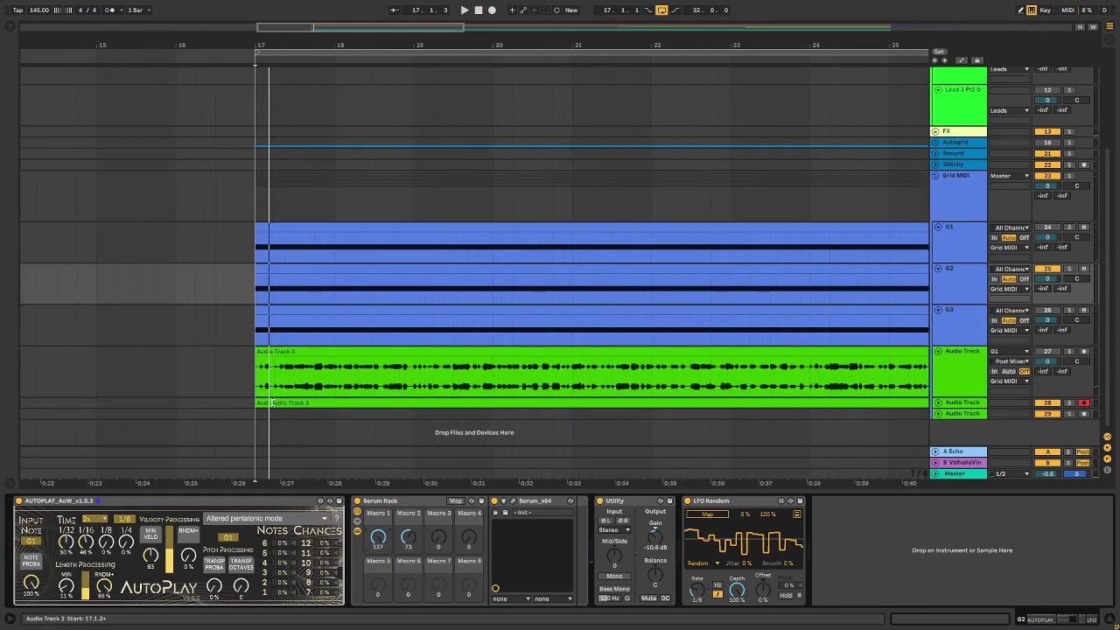
left_click(258, 402)
scroll(783, 385, "down", 3)
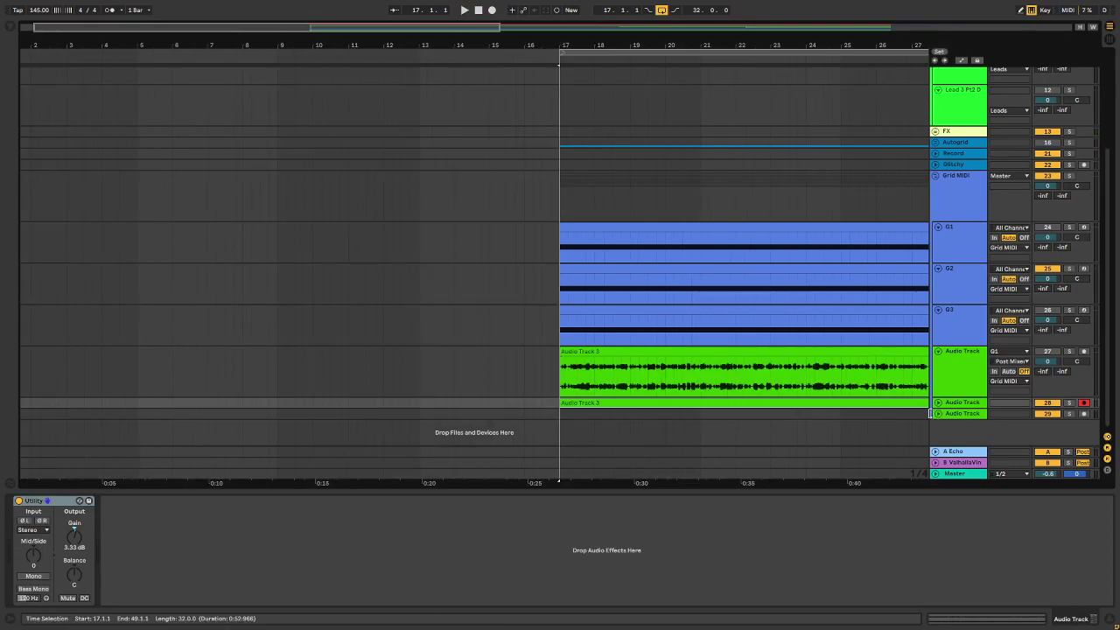
Unfold and arm the third audio track, mute the second one, and activate G3 in place of G2.
left_click(935, 413)
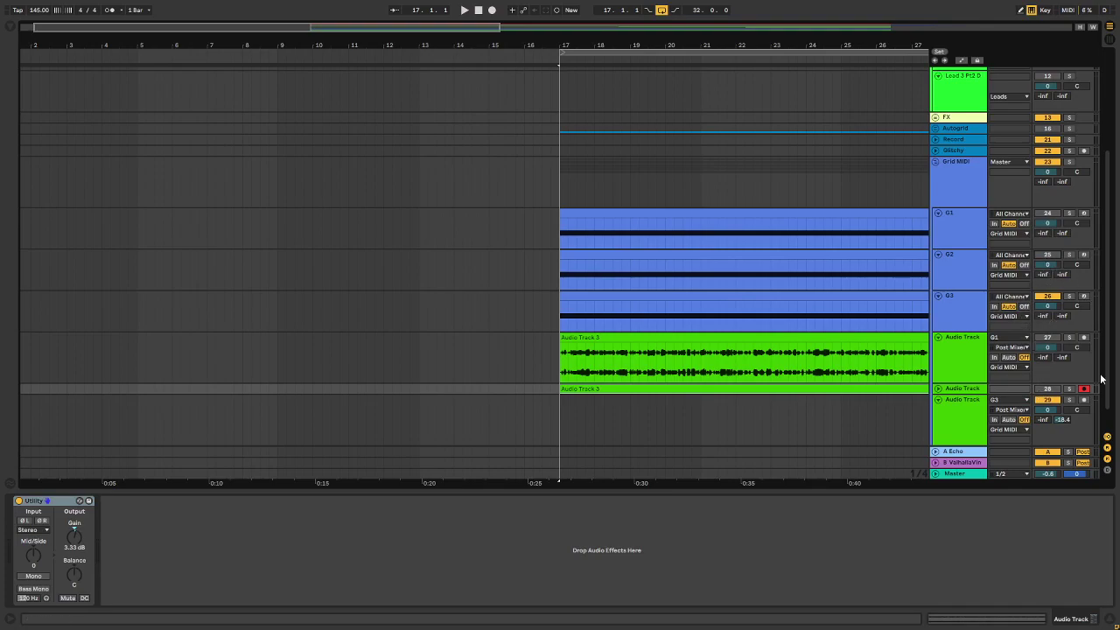
left_click(1084, 400)
left_click(952, 306)
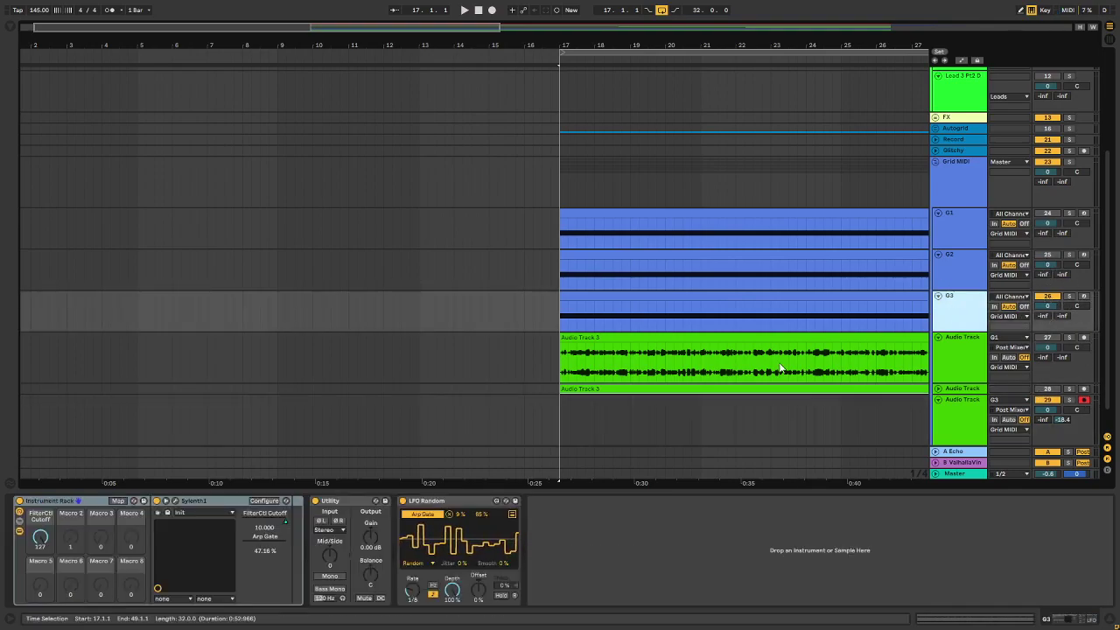
Record G3 onto the third audio track from bar 17 to 49 while varying its Instrument Rack's FilterCtl Cutoff macro.
scroll(549, 353, "down", 3)
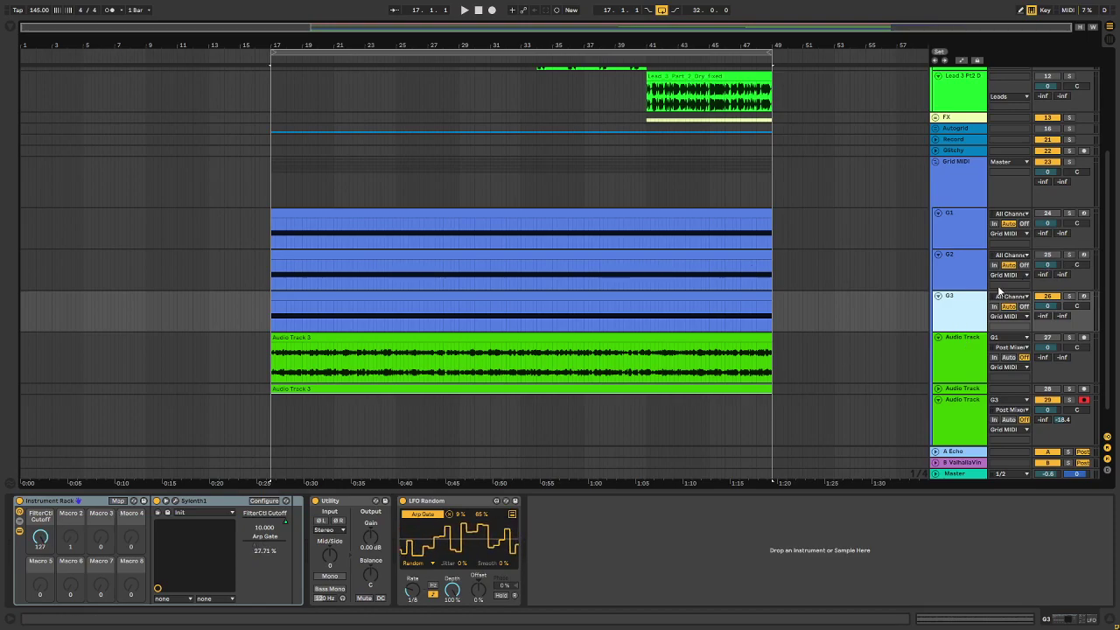
scroll(580, 341, "down", 1)
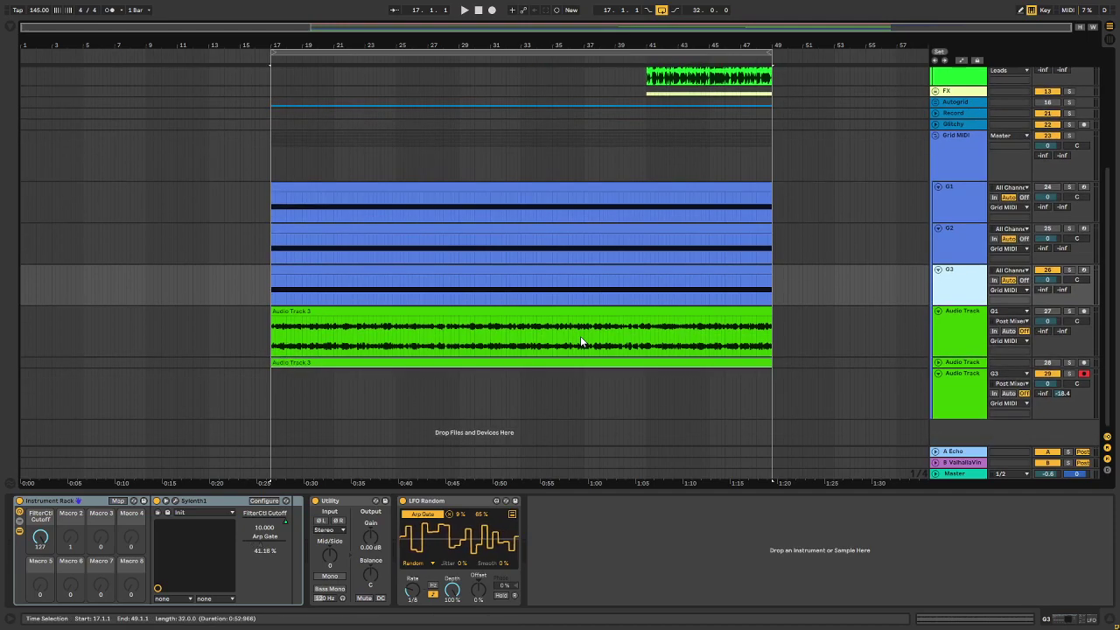
left_click(270, 390)
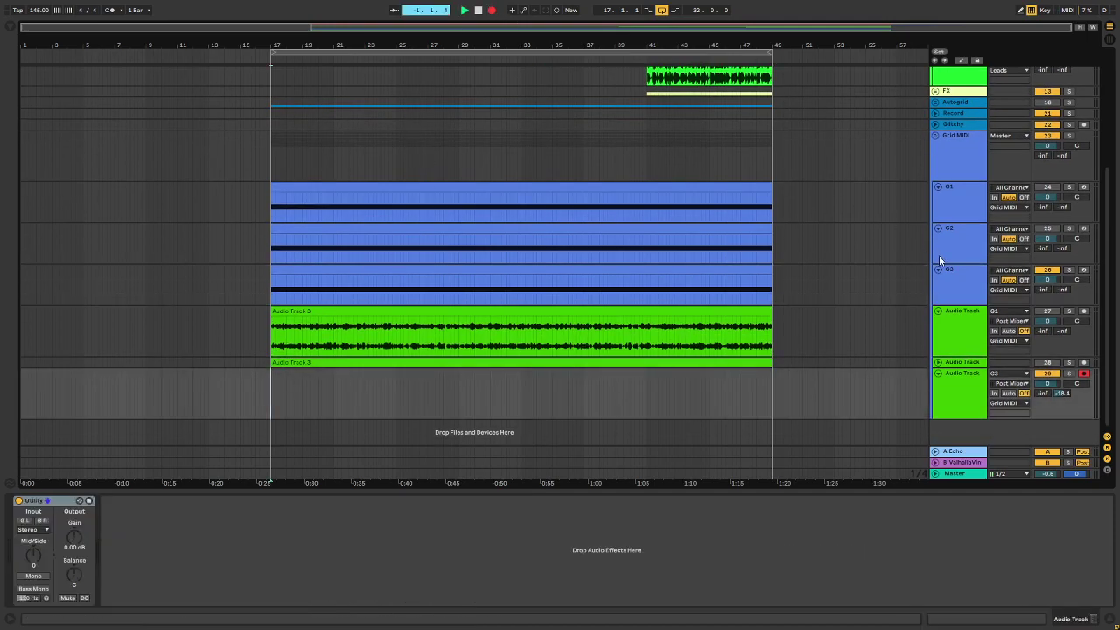
left_click(943, 273)
key("space")
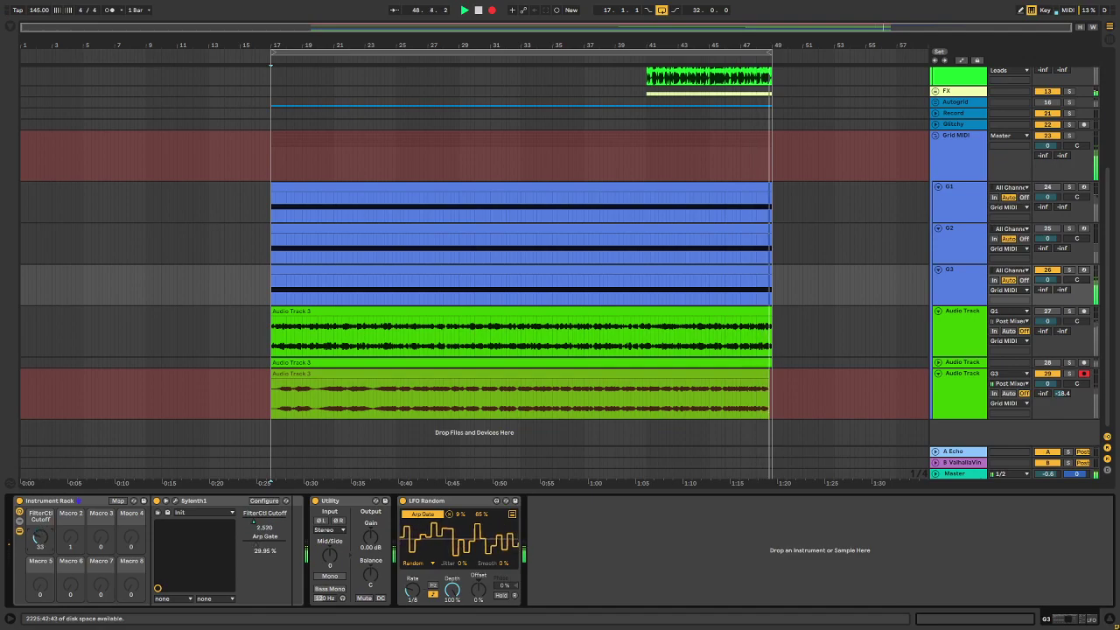
key("space")
Extend the start of the recorded G3 clip on the third audio track back to bar 17.
scroll(253, 392, "up", 5)
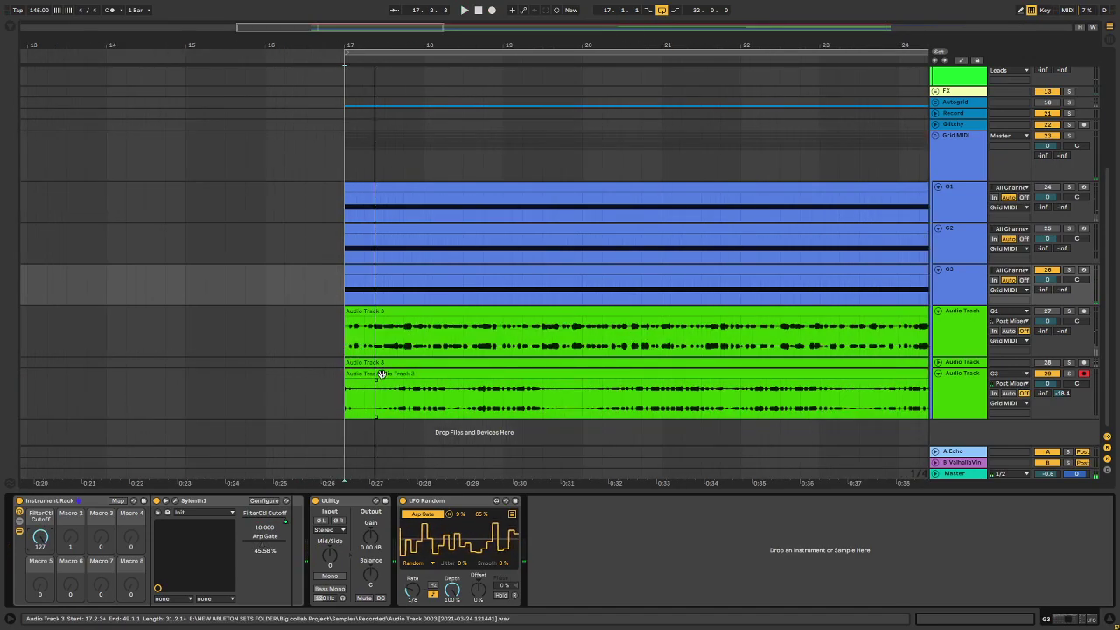
left_click_drag(375, 374, 326, 372)
scroll(327, 376, "down", 5)
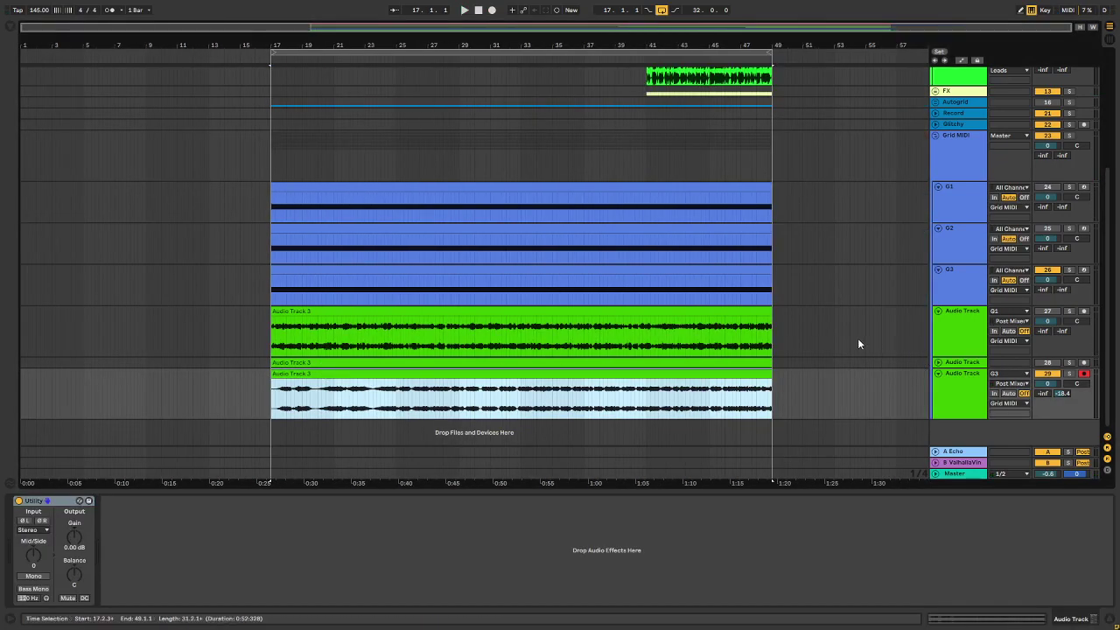
Unfold the second audio track so all three recordings show, and mute the third audio track.
left_click(957, 331)
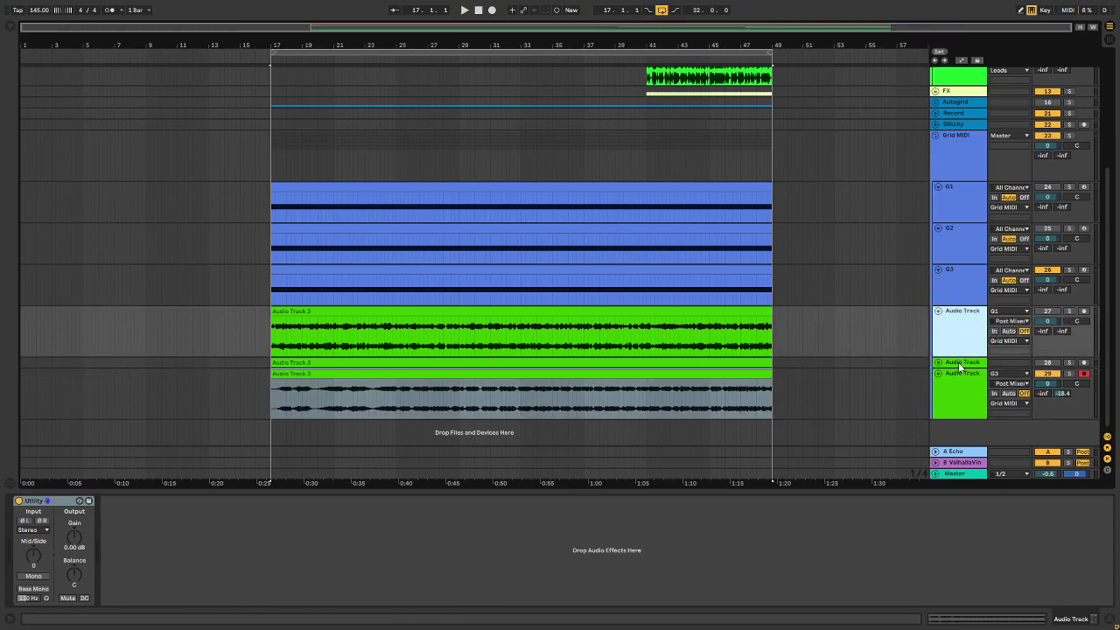
left_click(960, 363)
left_click(938, 363)
scroll(951, 371, "down", 3)
left_click(955, 373)
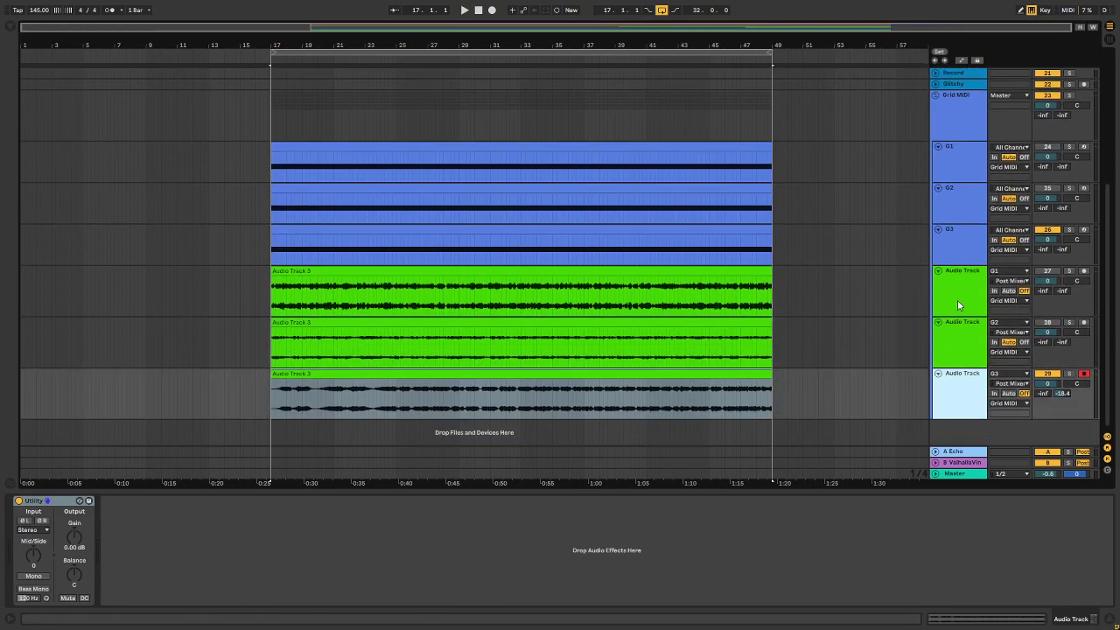
left_click(957, 302, "shift")
left_click(731, 287)
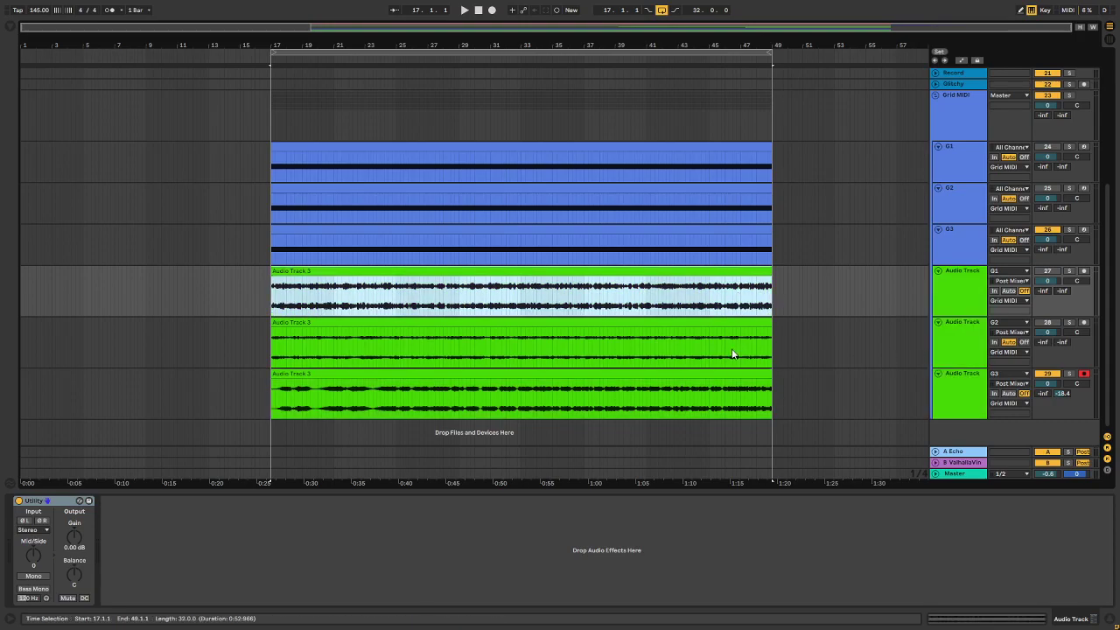
left_click(732, 370, "shift")
left_click(747, 322)
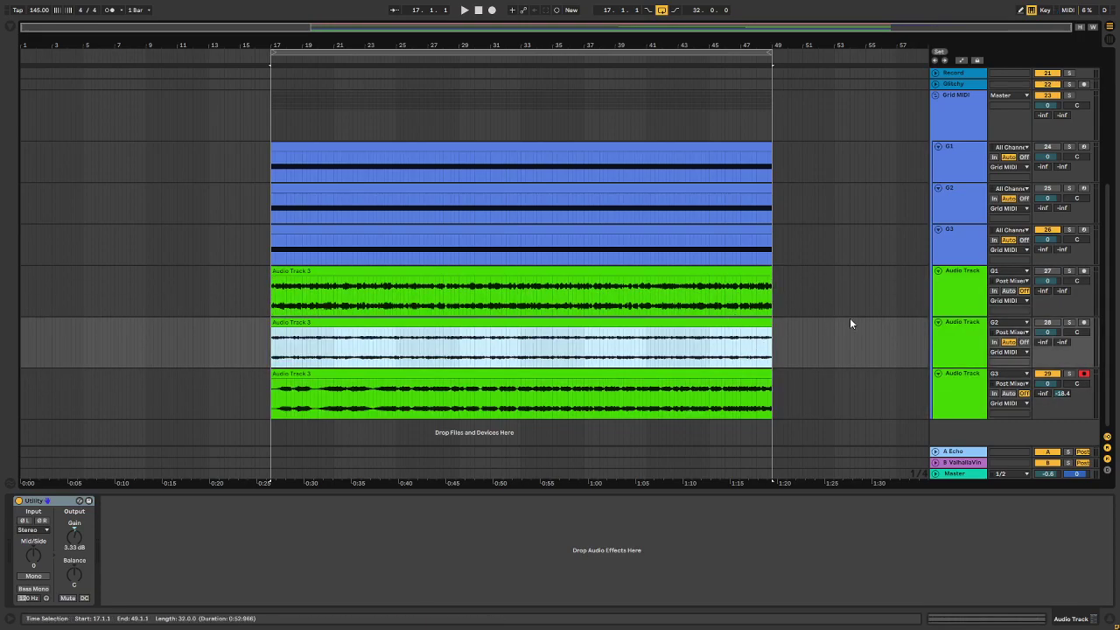
left_click(1050, 374)
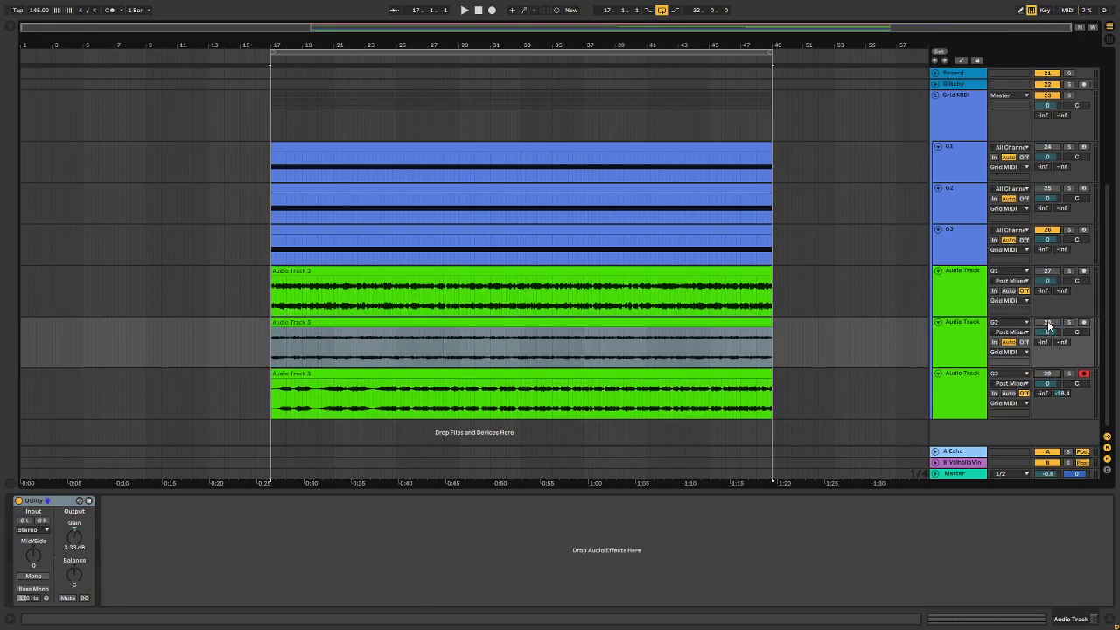
Solo the Leads group and play it in Session View to check its level, folding the group.
key("Tab")
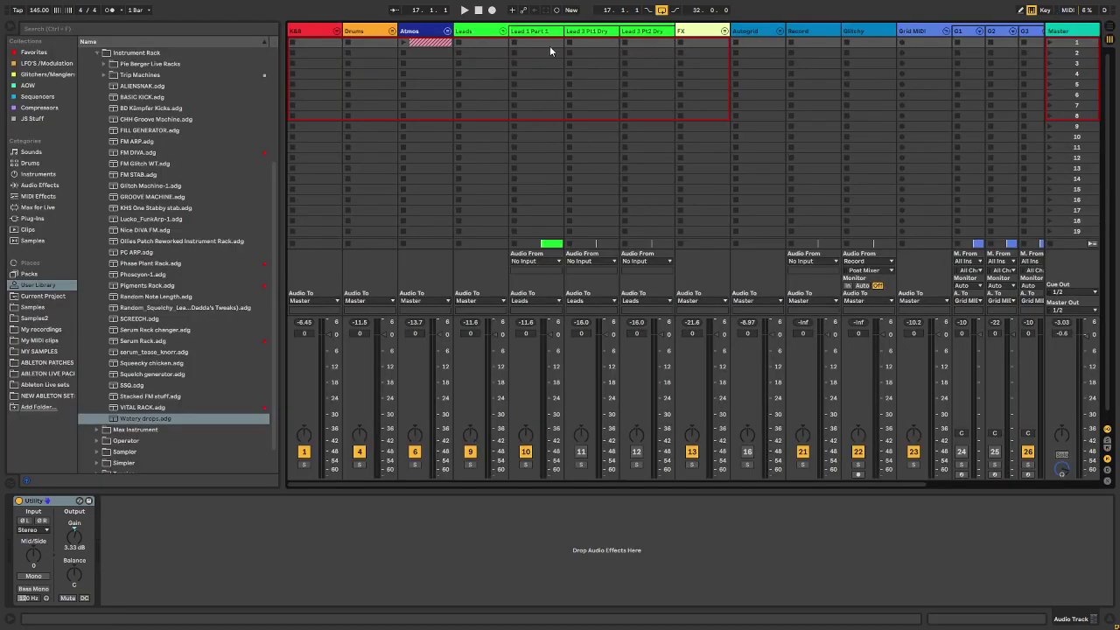
left_click(529, 32)
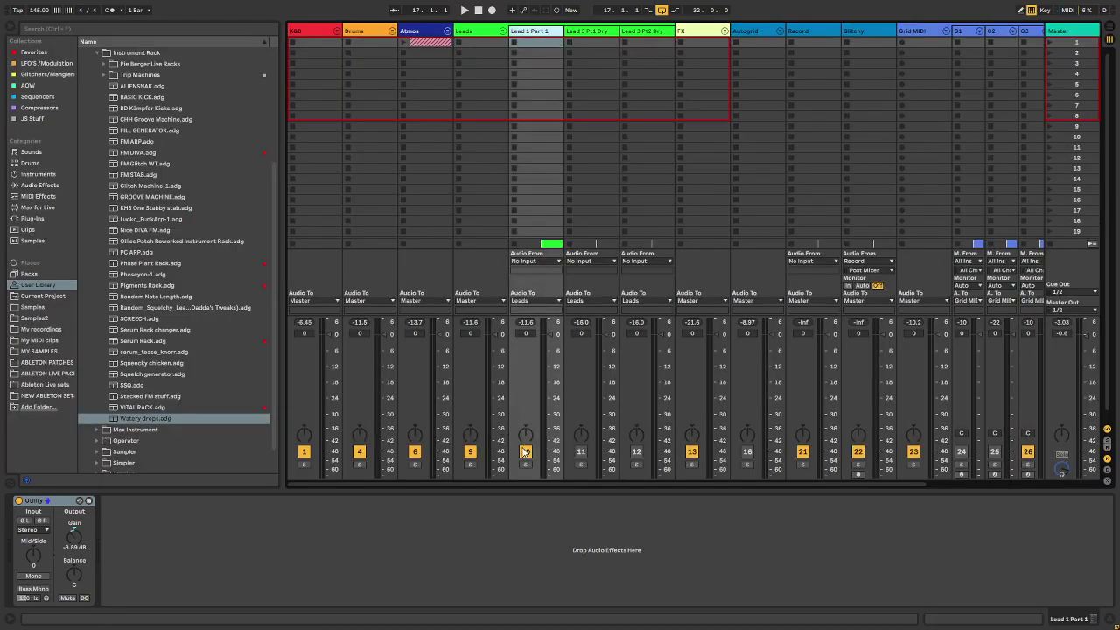
left_click(470, 464)
key("space")
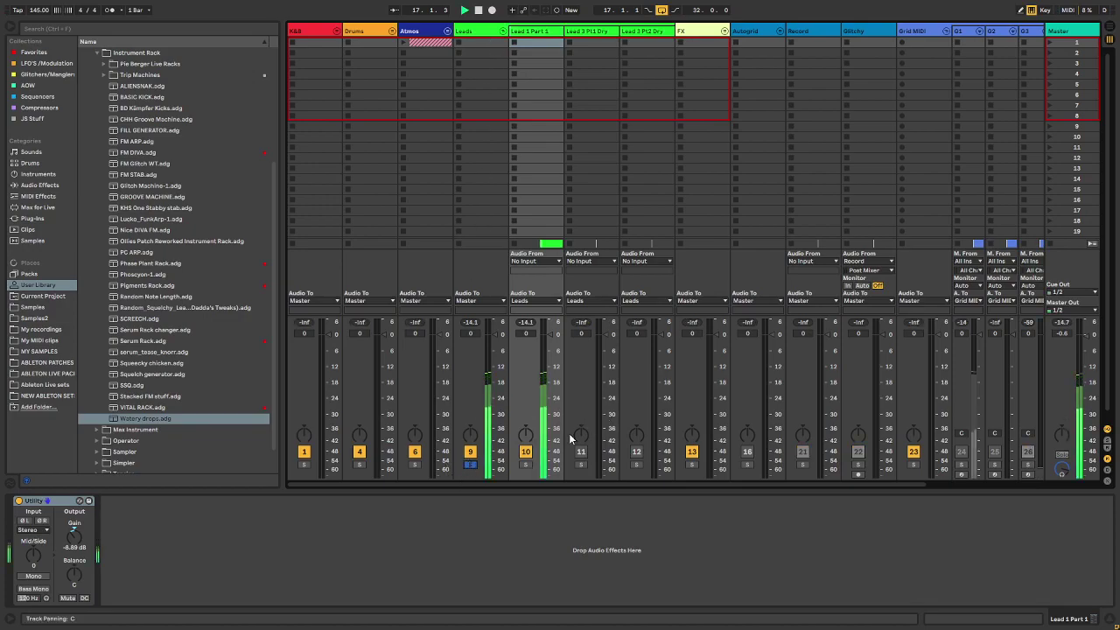
left_click(504, 32)
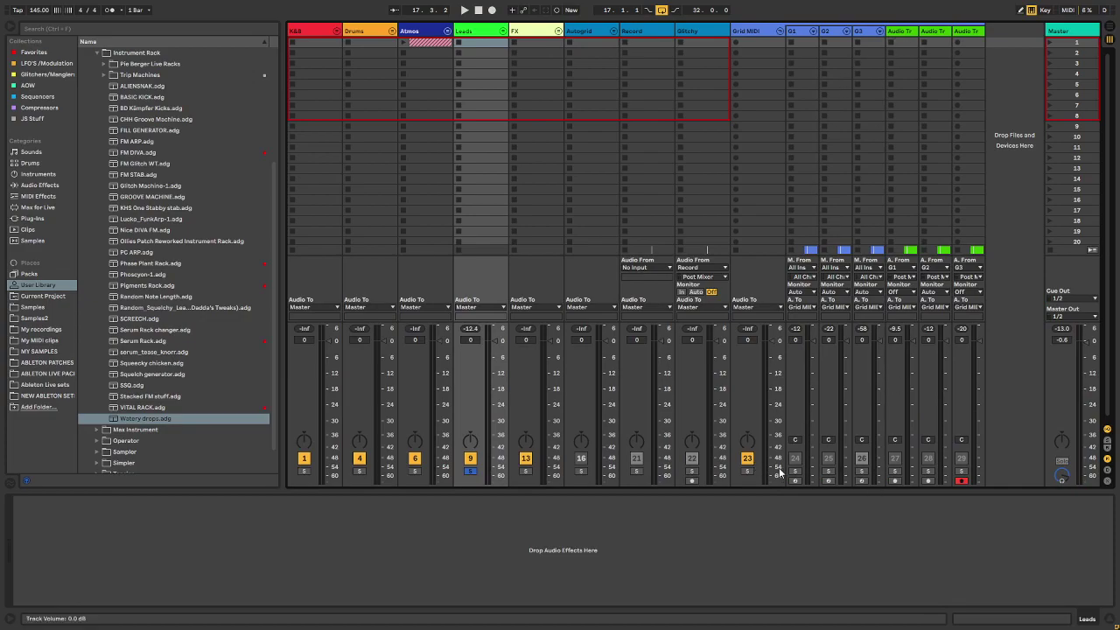
Widen the mixer channels of G1, G2, G3 and the three audio tracks in Session View.
left_click(814, 33)
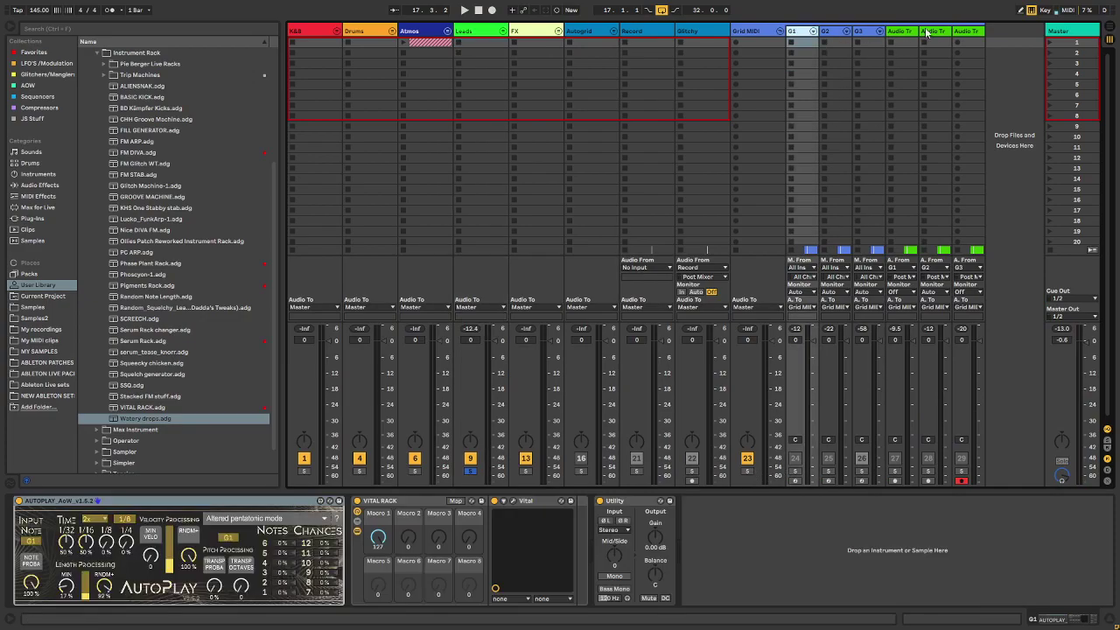
left_click(966, 32, "shift")
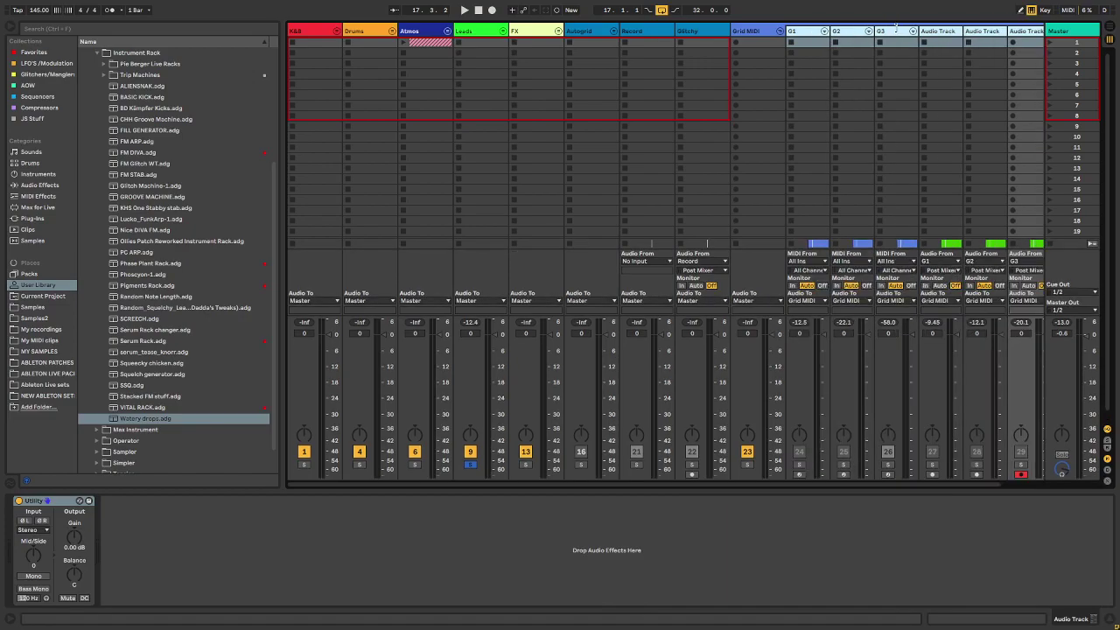
left_click(888, 30)
left_click_drag(696, 484, 741, 484)
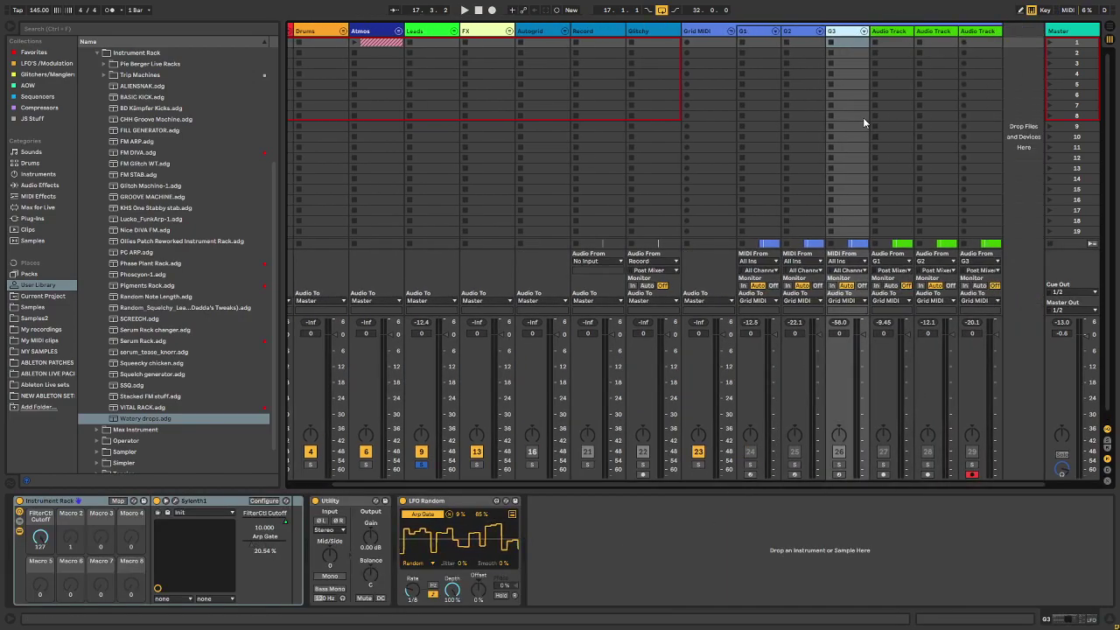
Solo the three audio tracks and the Grid MIDI group in place of Leads, and play them together.
left_click(902, 33)
left_click(846, 32)
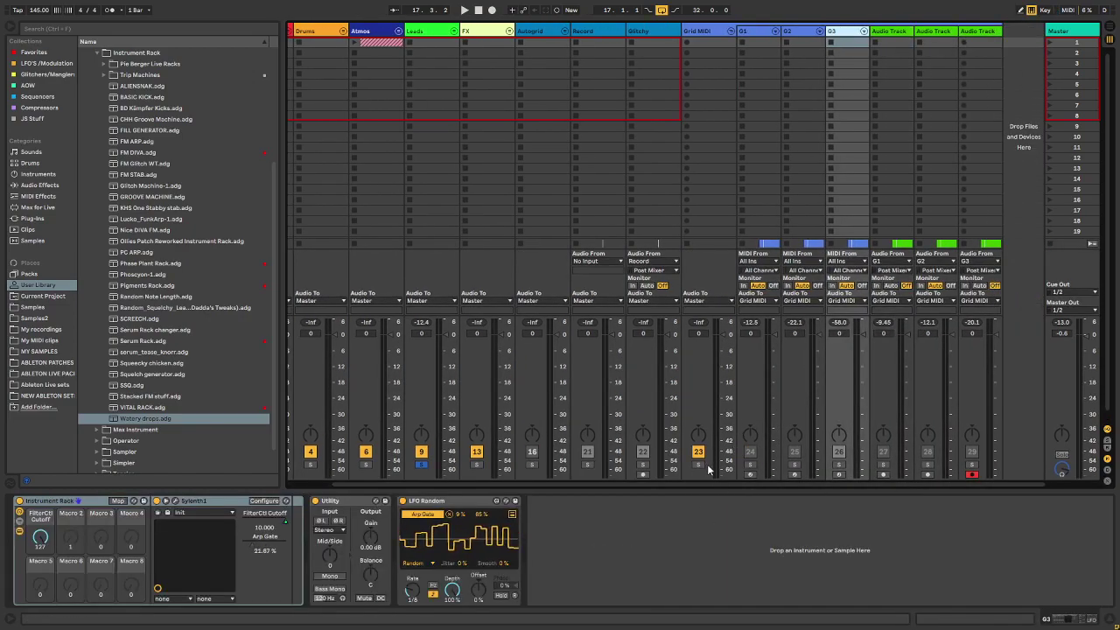
left_click(884, 465)
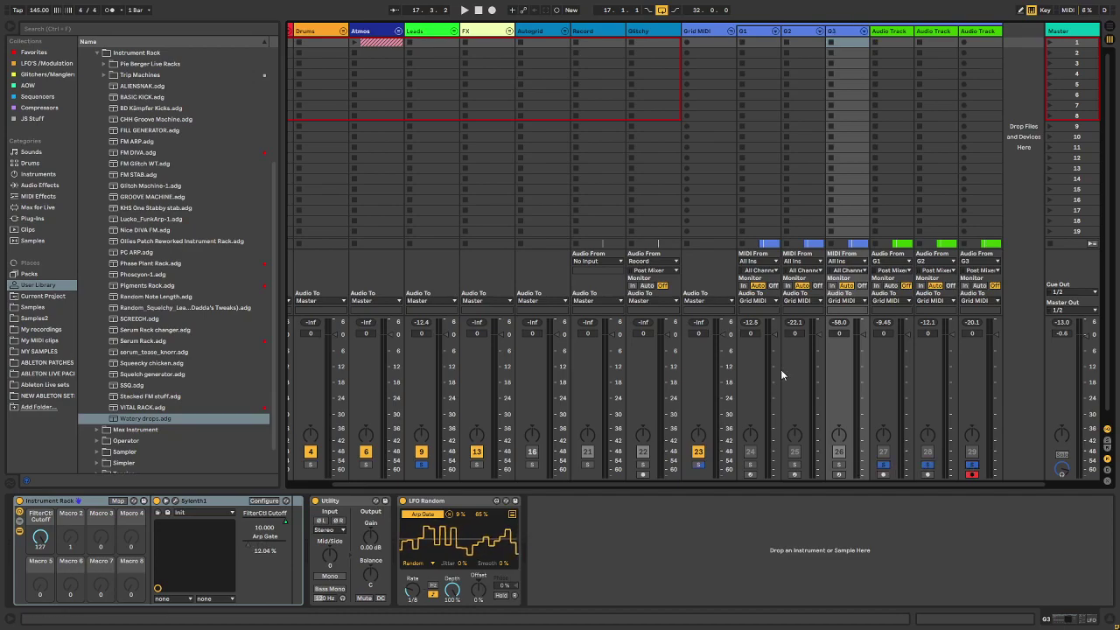
key("space")
key("space")
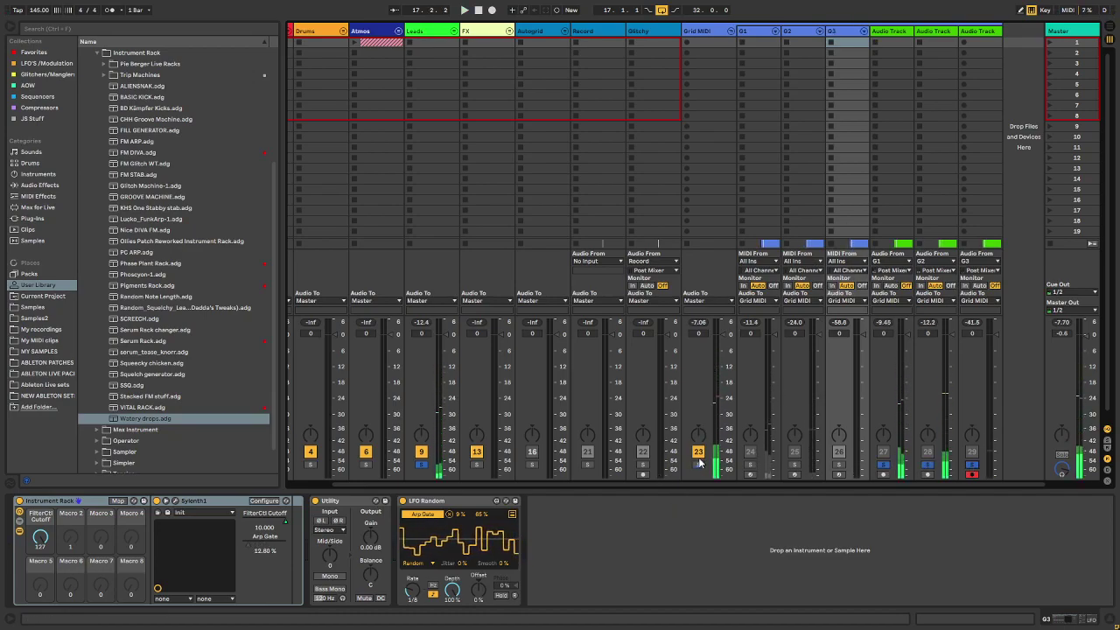
key("space")
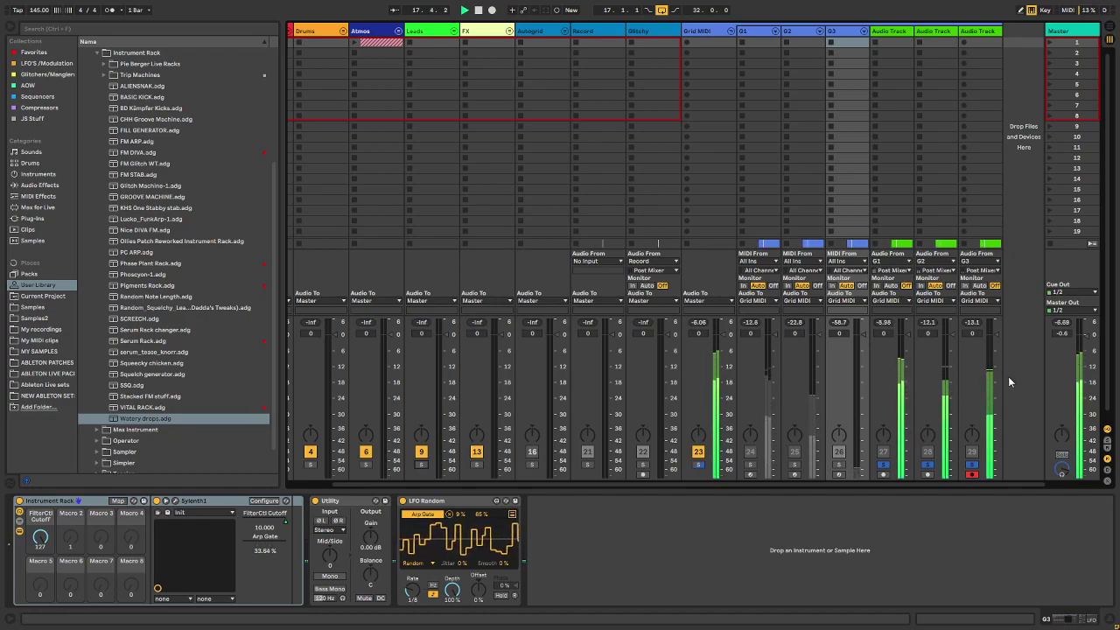
Lower the gain of the recorded G1 clip on the first audio track to -2.22 dB instead of its track volume.
left_click_drag(883, 332, 884, 335)
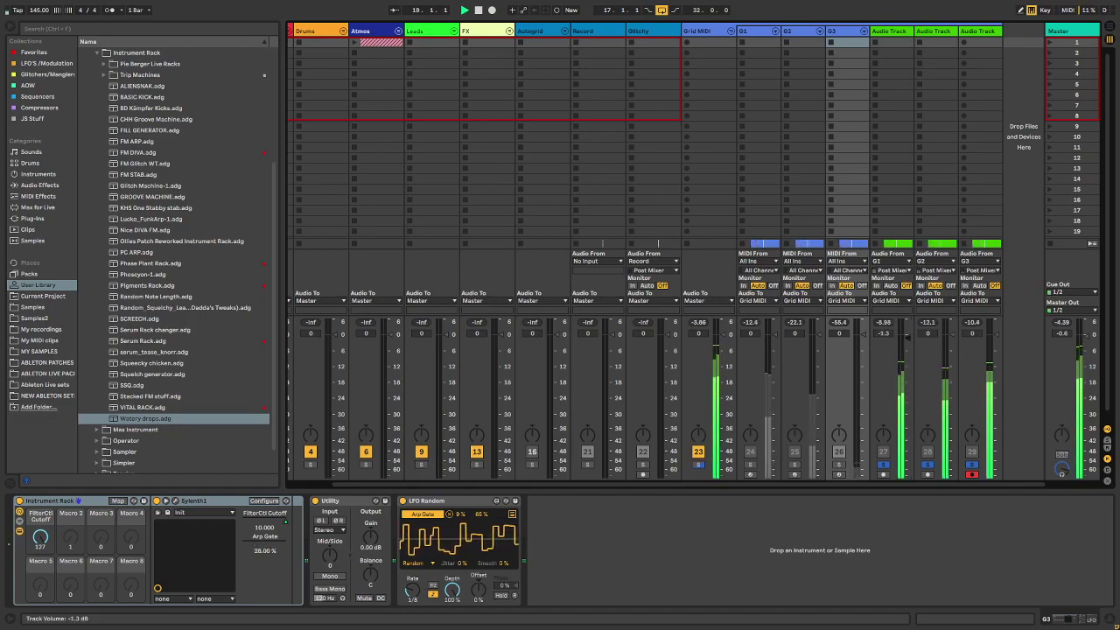
left_click(889, 32)
key("Tab")
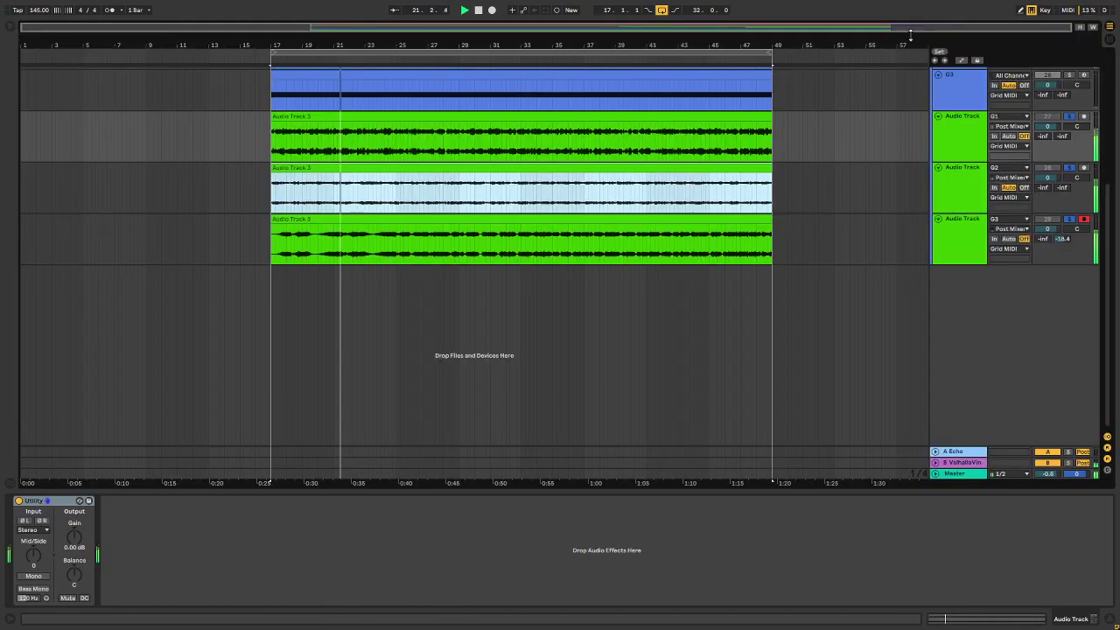
key("Tab")
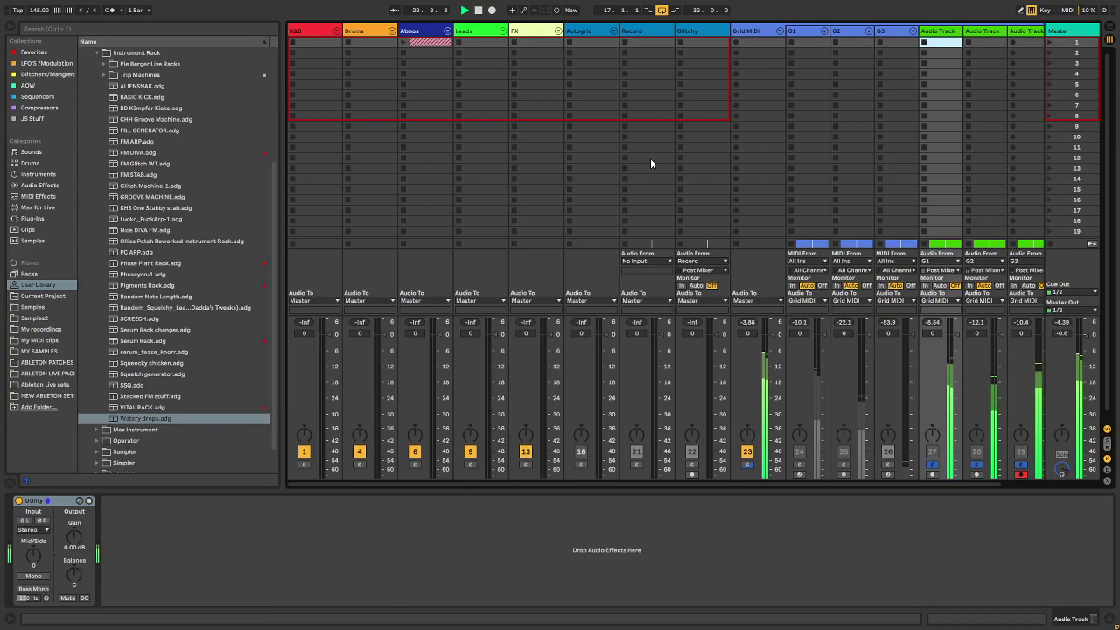
key("Tab")
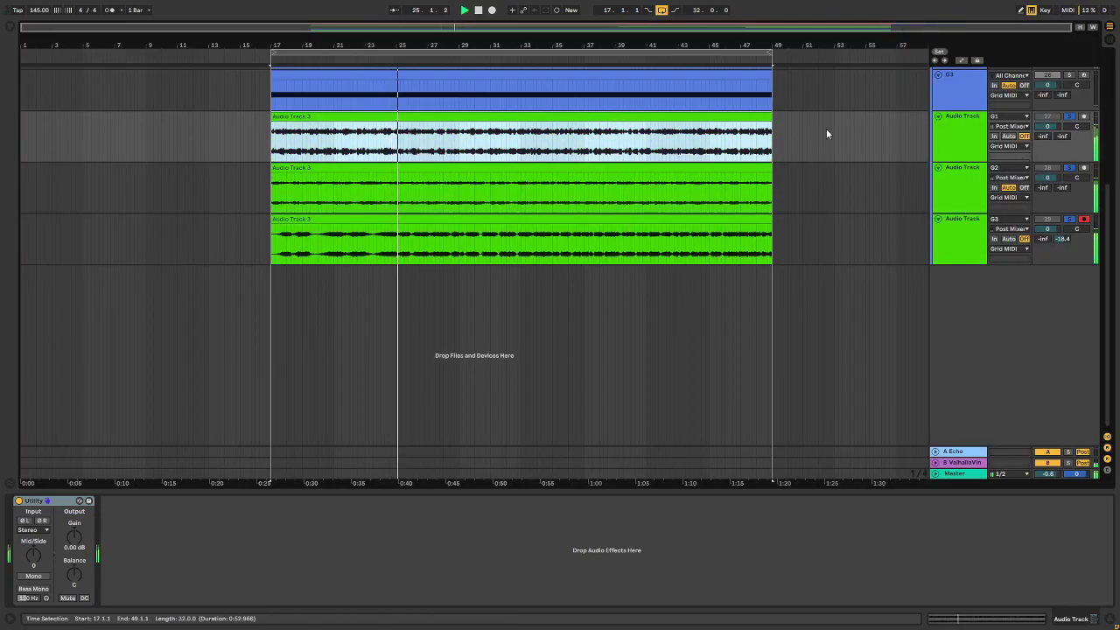
double_click(633, 110)
left_click_drag(102, 481, 102, 484)
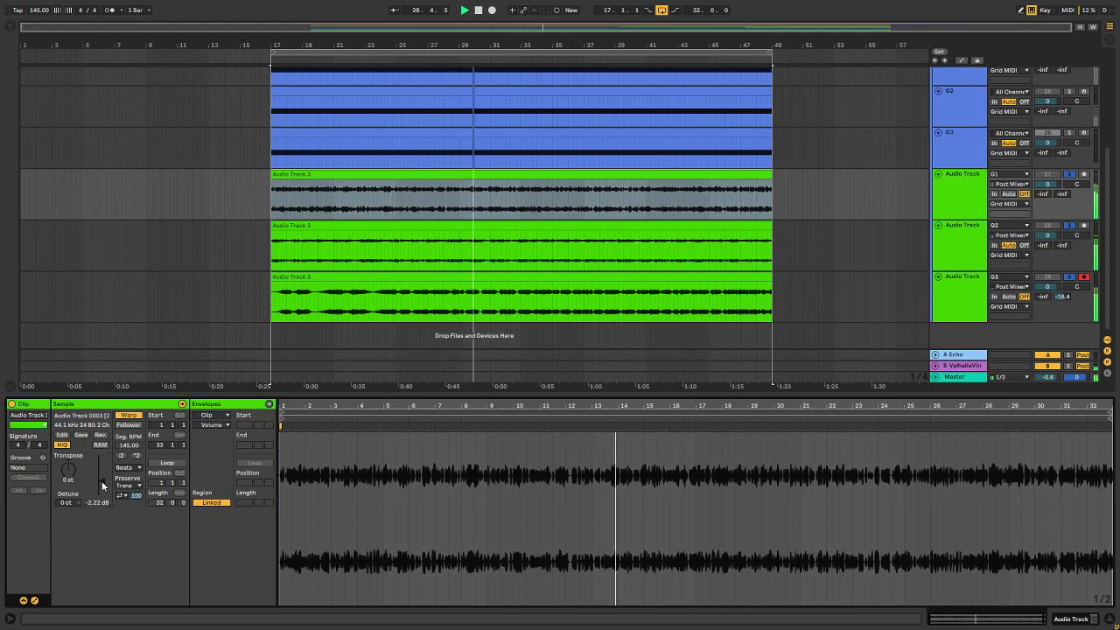
Check the playback levels of the three audio tracks in the Session View mixer with the G1 peak readout reset.
key("Tab")
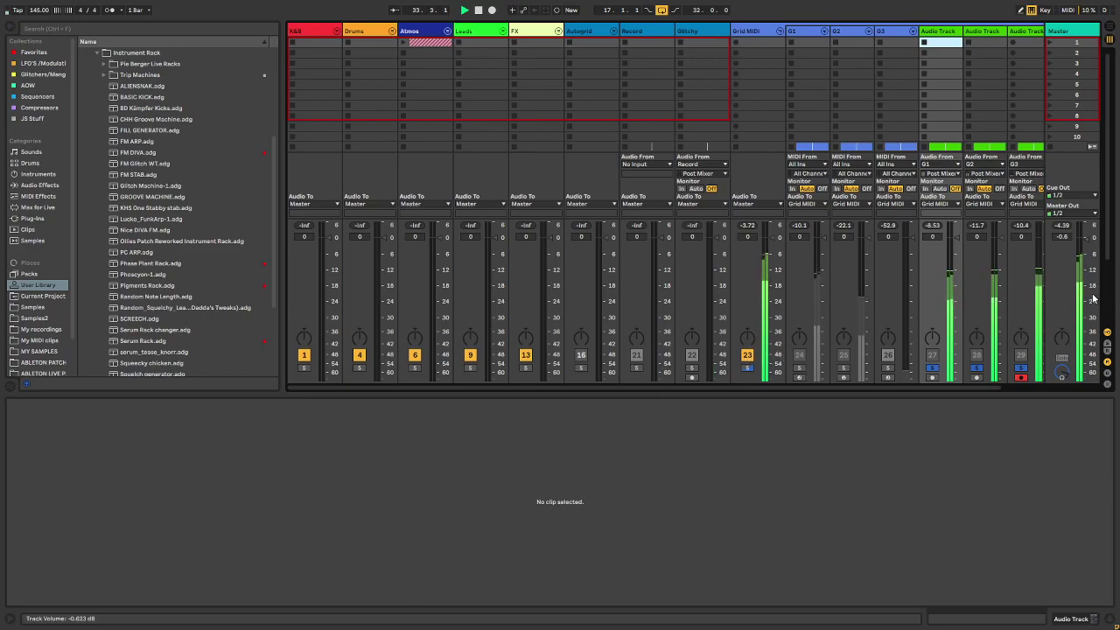
left_click(939, 227)
key("space")
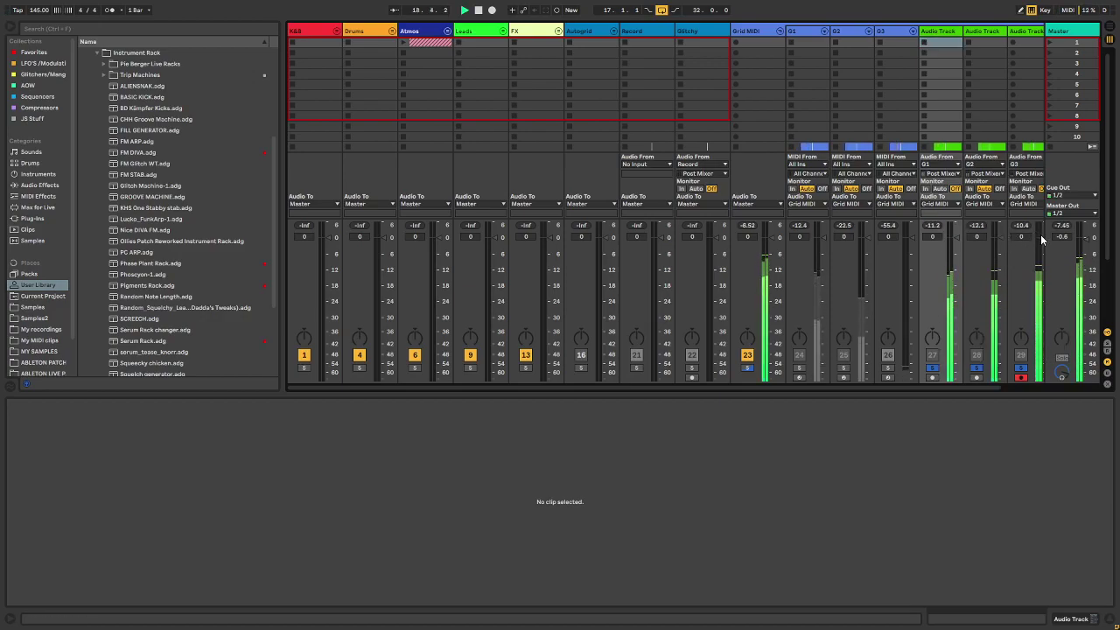
key("Tab")
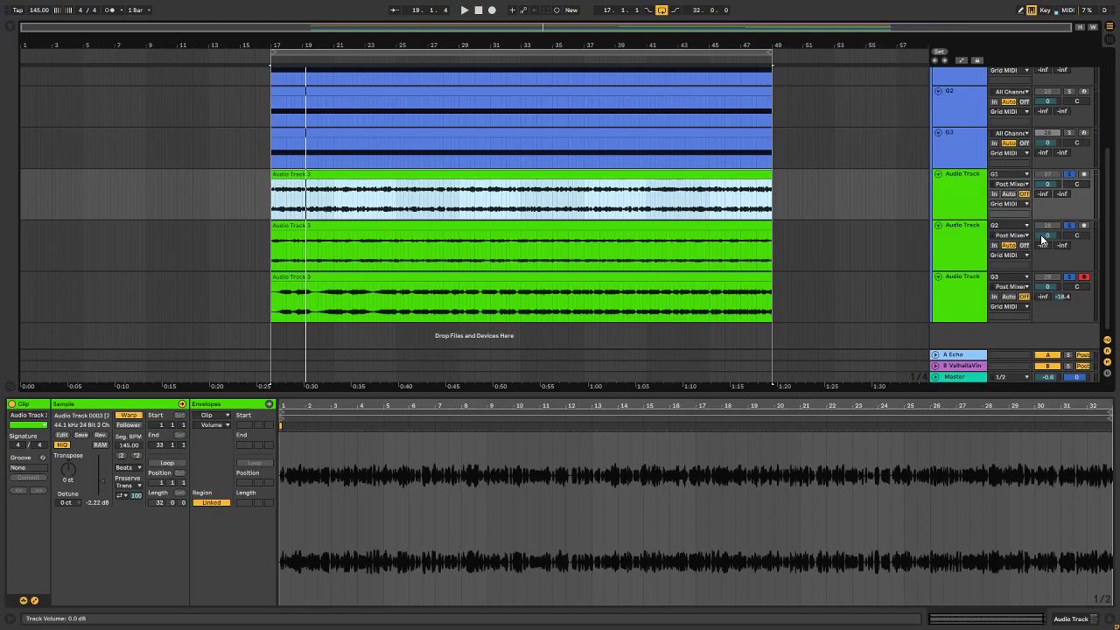
Move the three recorded clips at bars 17 to 49 onto AG 1, AG 2 and AG 3 in the Autogrid group, folding G1 to G3.
left_click(645, 225)
left_click(682, 278)
scroll(737, 259, "up", 1)
left_click(732, 215, "shift")
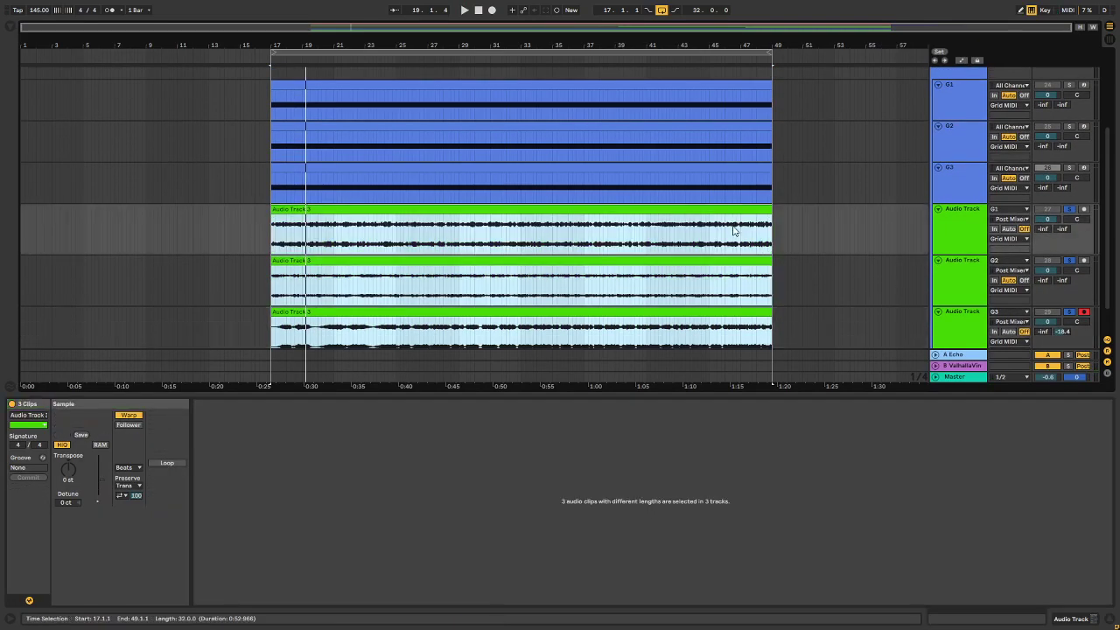
scroll(737, 238, "up", 3)
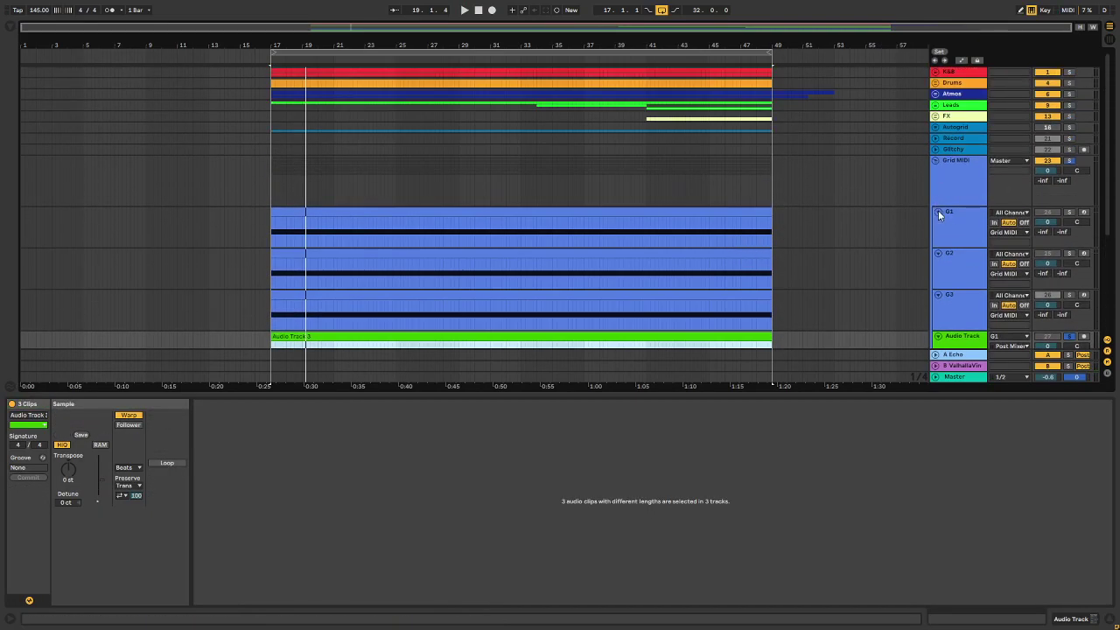
left_click(939, 214)
left_click(938, 225)
left_click(938, 235)
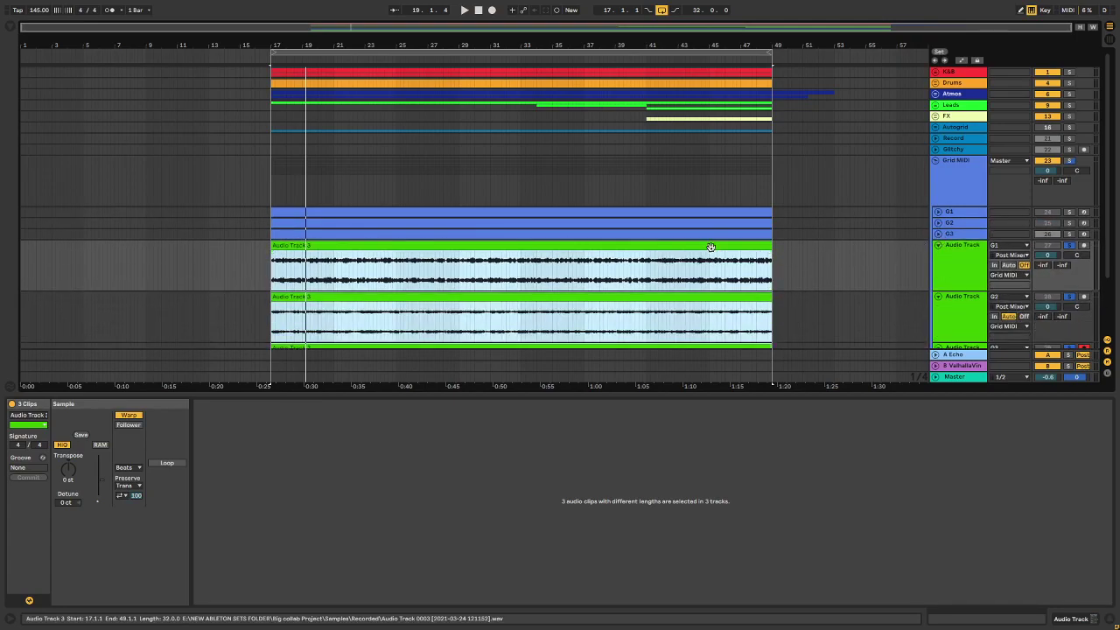
left_click(935, 128)
scroll(906, 182, "down", 3)
left_click_drag(764, 241, 749, 134)
Fold AG 4 and the Grid MIDI group, and switch Grid MIDI from solo to muted.
left_click(748, 171)
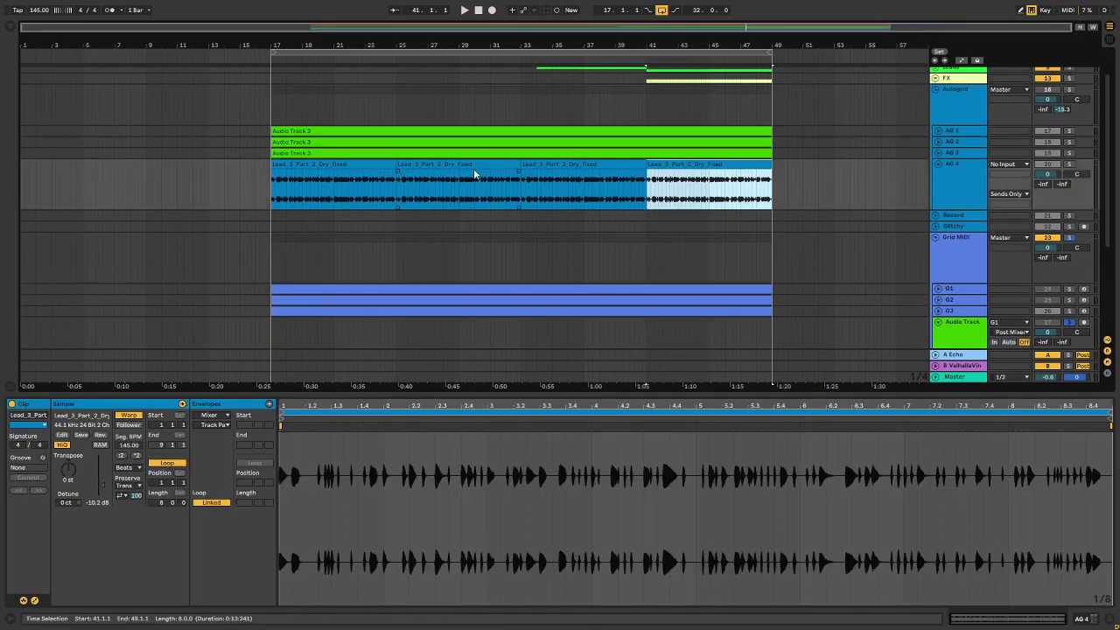
left_click(372, 166)
left_click(939, 165)
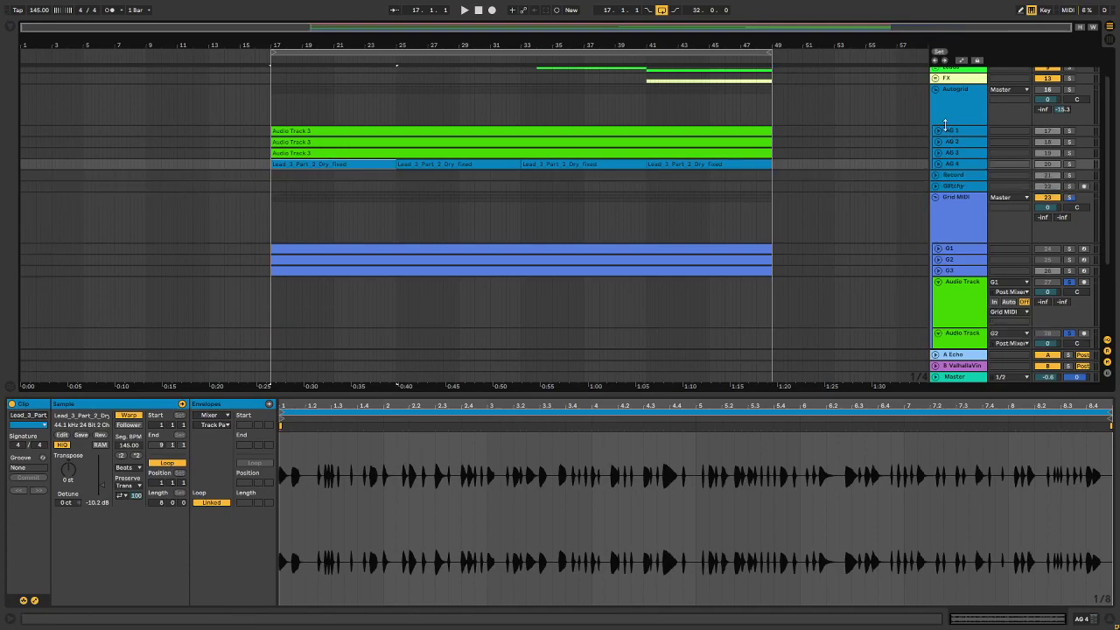
left_click(937, 199)
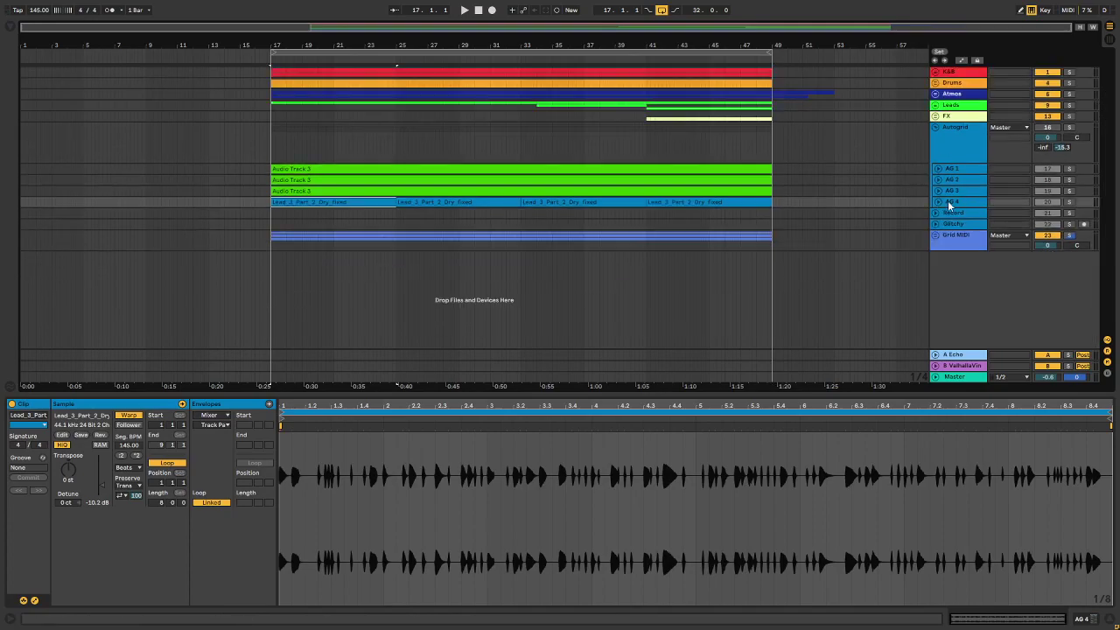
left_click(1069, 237)
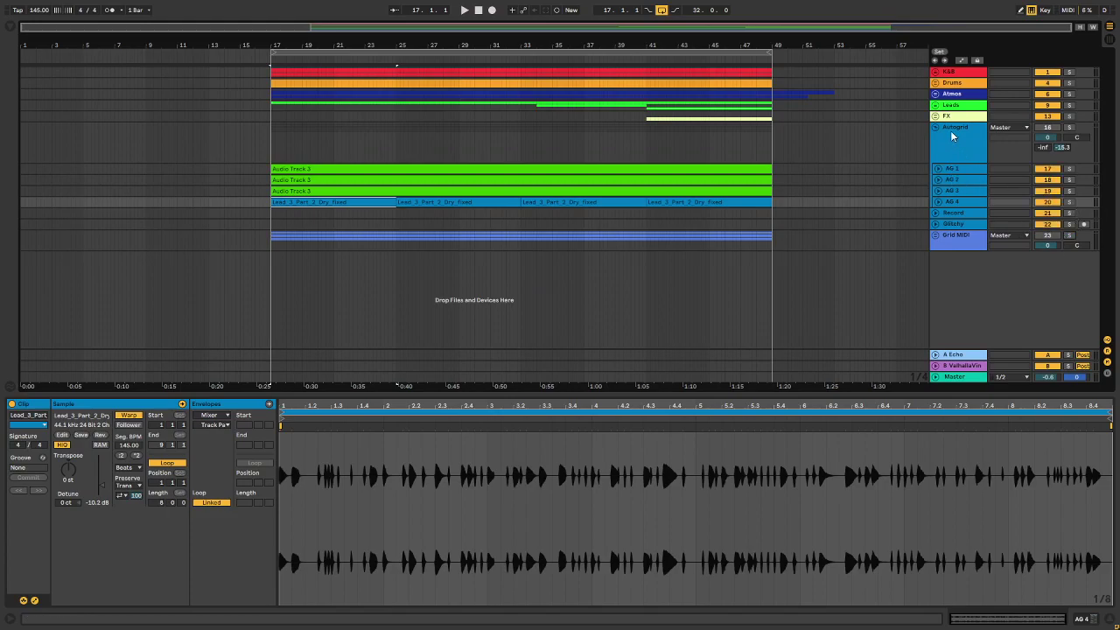
Activate the Autogrid group with its device chain shown, and unfold tracks AG 1 to AG 4.
left_click(951, 135)
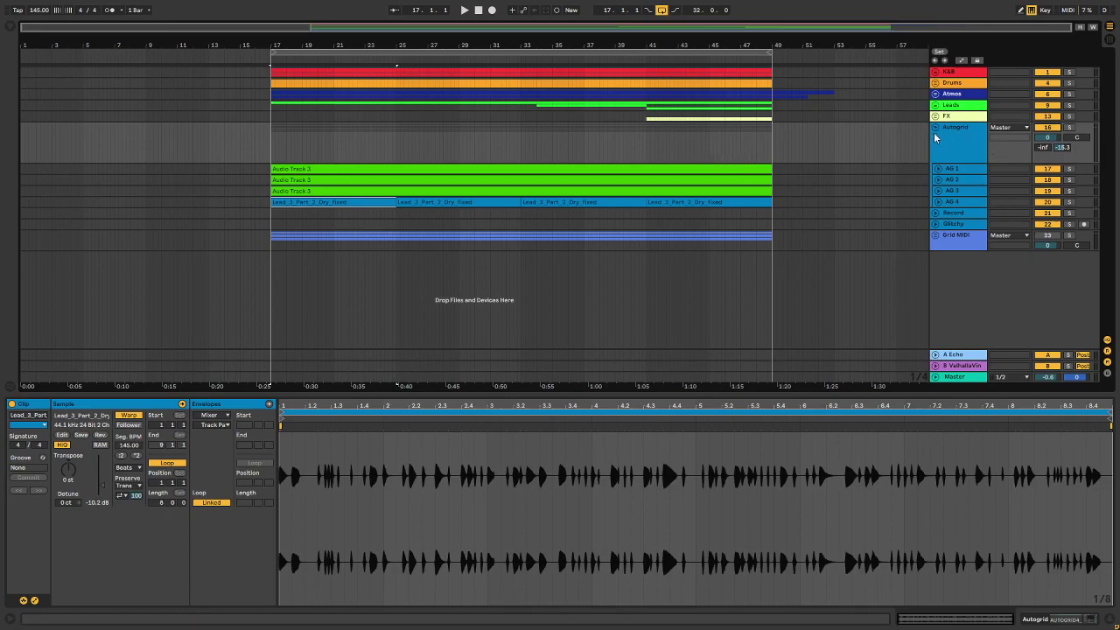
left_click(958, 143)
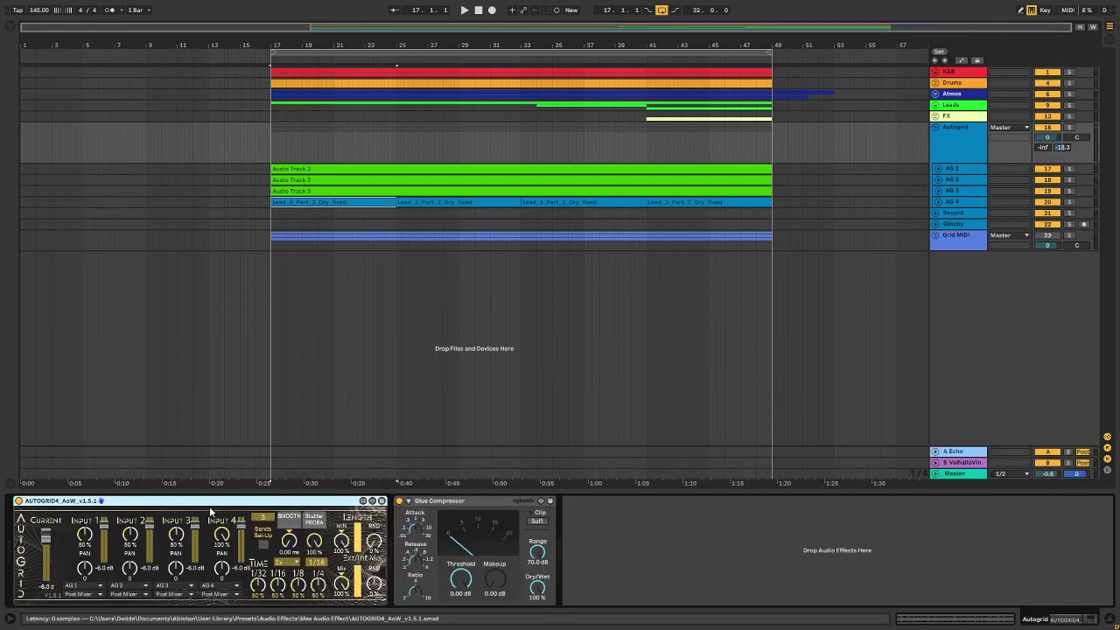
left_click(938, 168)
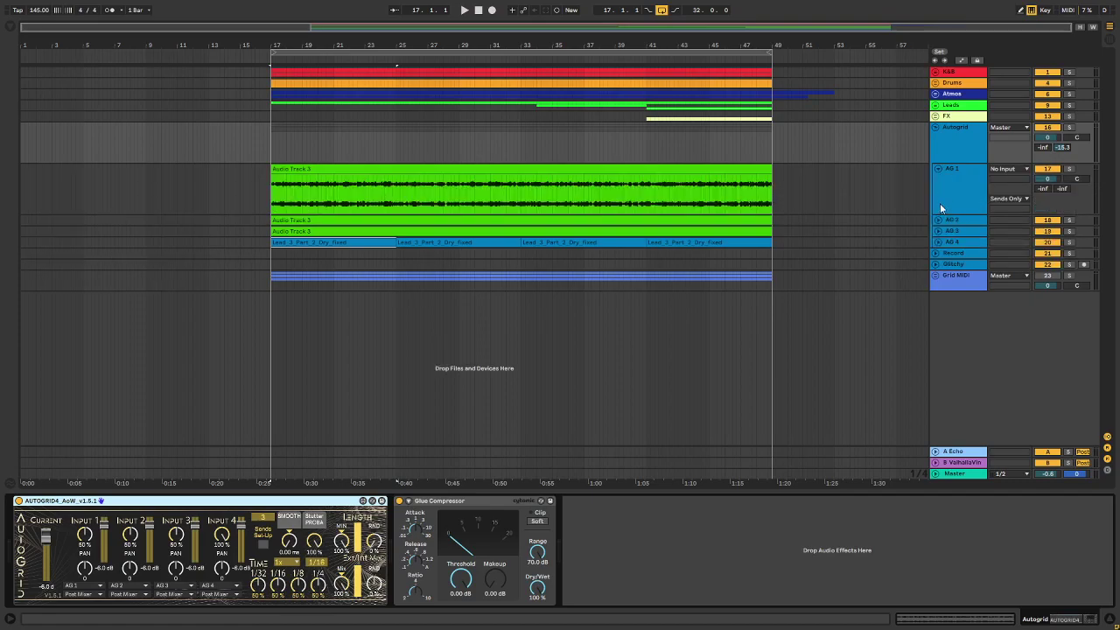
left_click(937, 219)
left_click(938, 271)
left_click(938, 323)
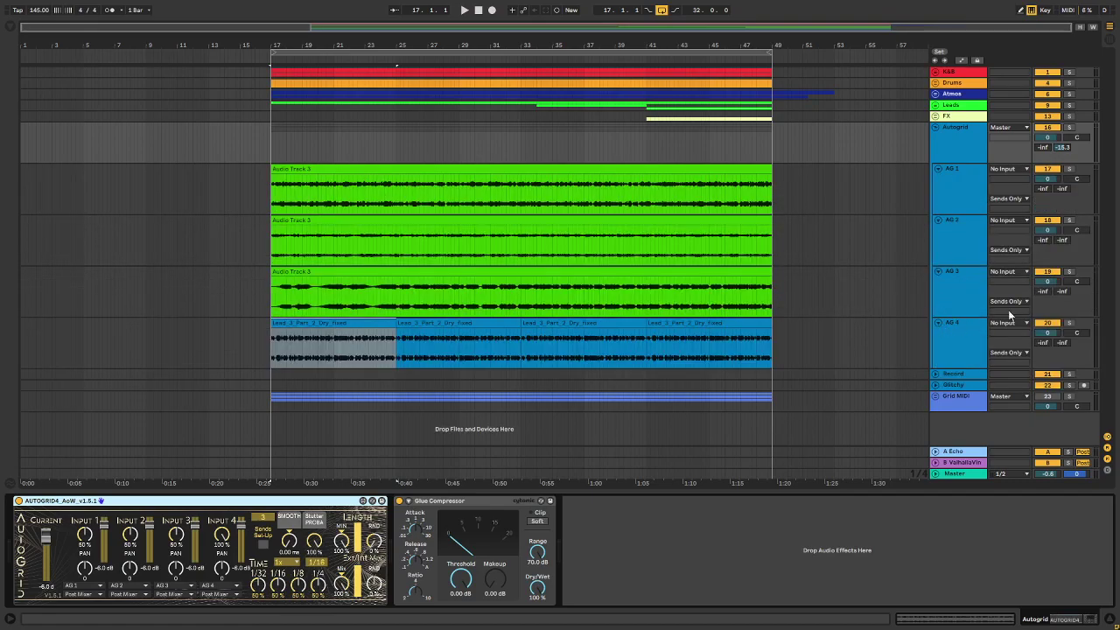
Check the source options of AUTOGRID's Input 1 and the output routing options of track AG 2.
left_click(86, 587)
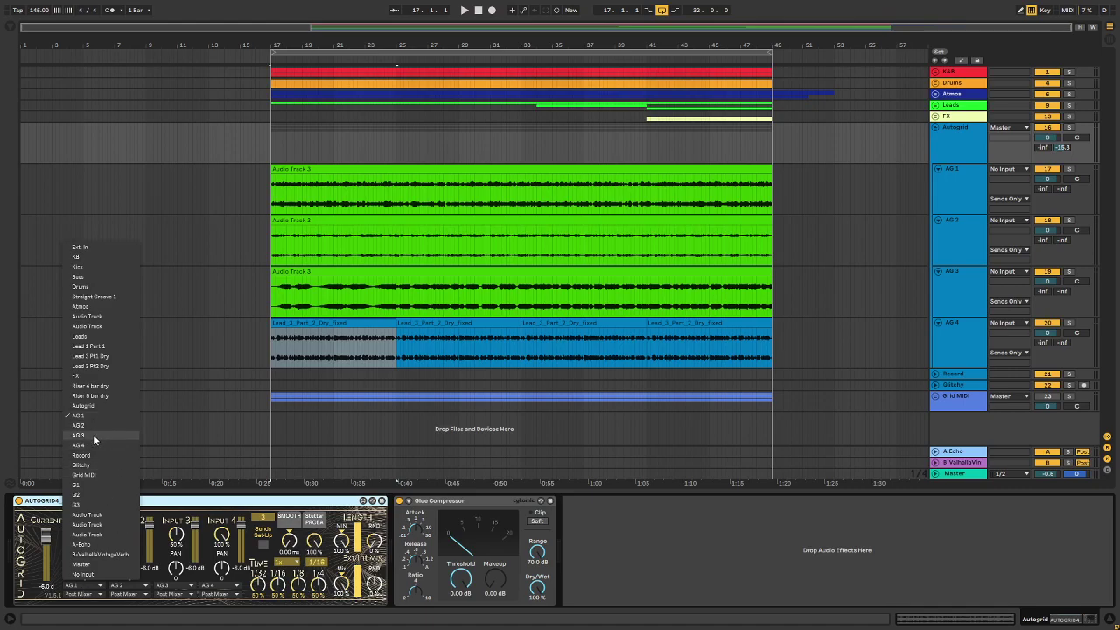
left_click(701, 560)
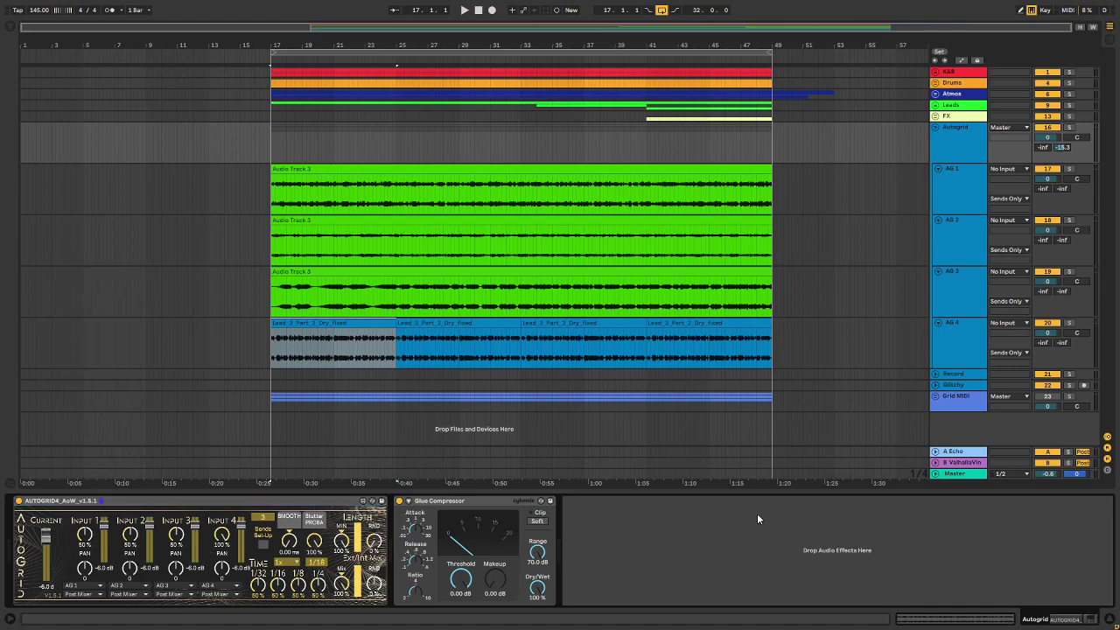
left_click(1007, 250)
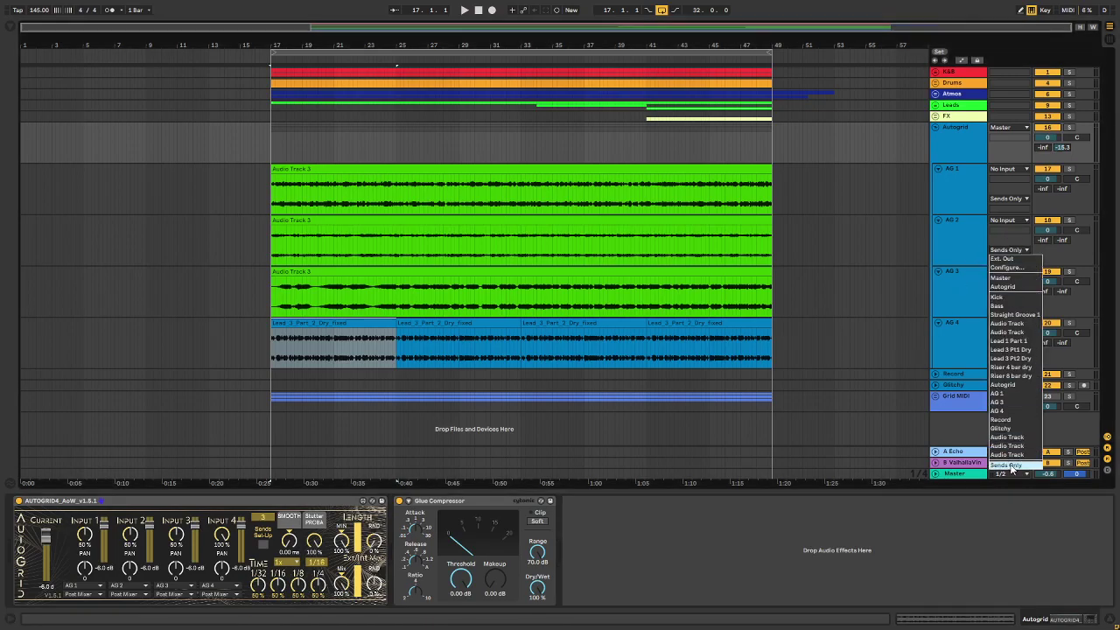
left_click(965, 196)
Solo the Autogrid group with AG 1 to AG 4, and set AUTOGRID's Input 4 to 50 % and smoothing to 0.33 ms.
left_click(1047, 128)
key("space")
left_click(1071, 130)
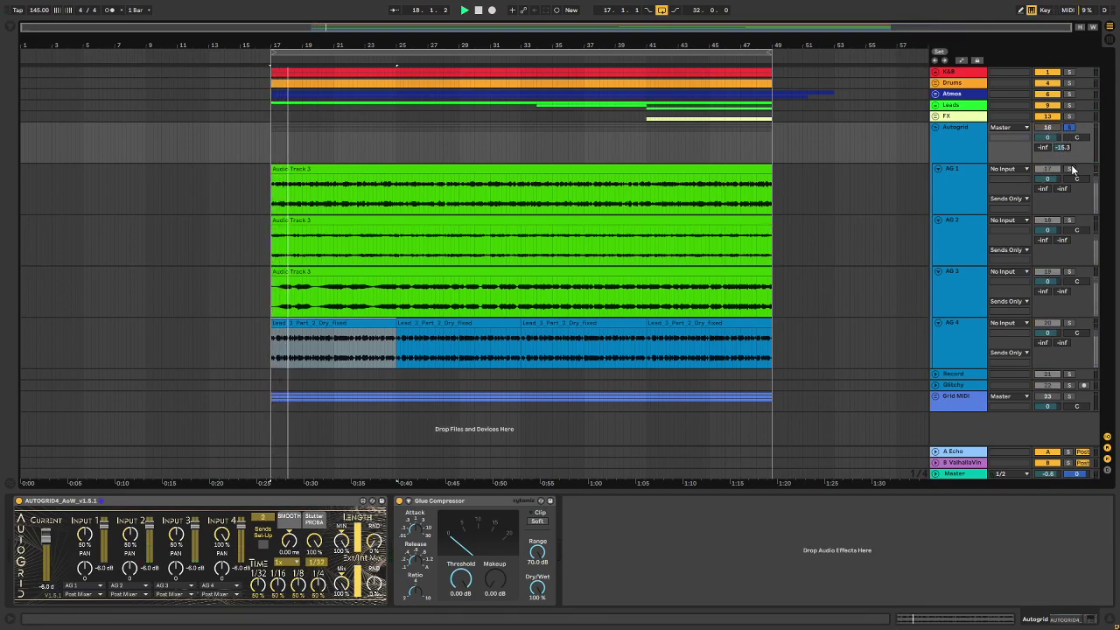
left_click(1069, 271)
left_click(1069, 323)
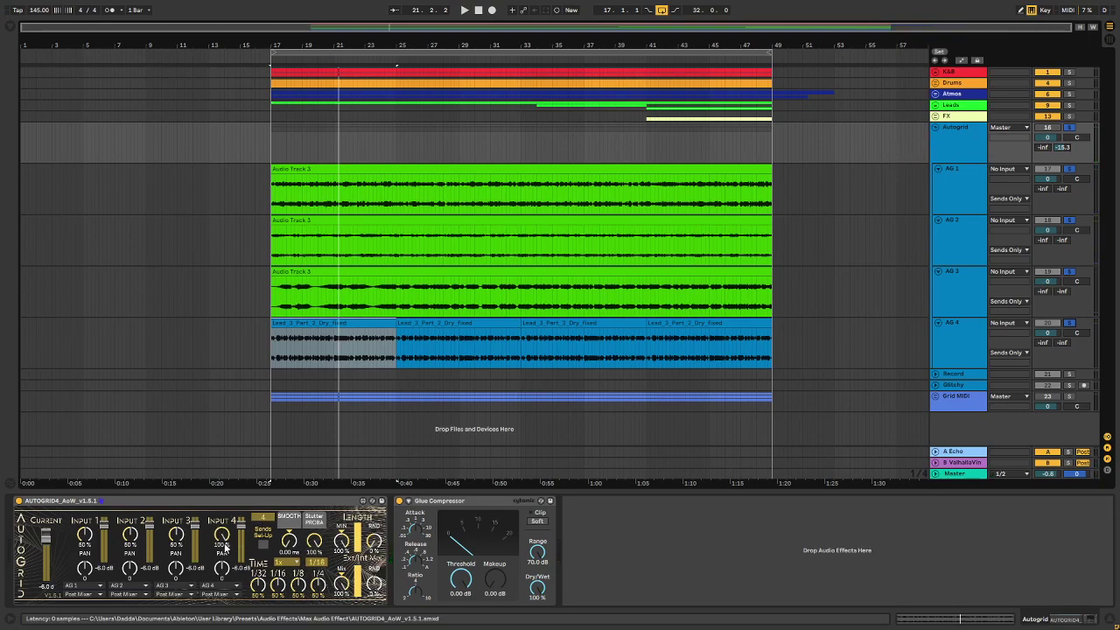
left_click_drag(222, 536, 222, 551)
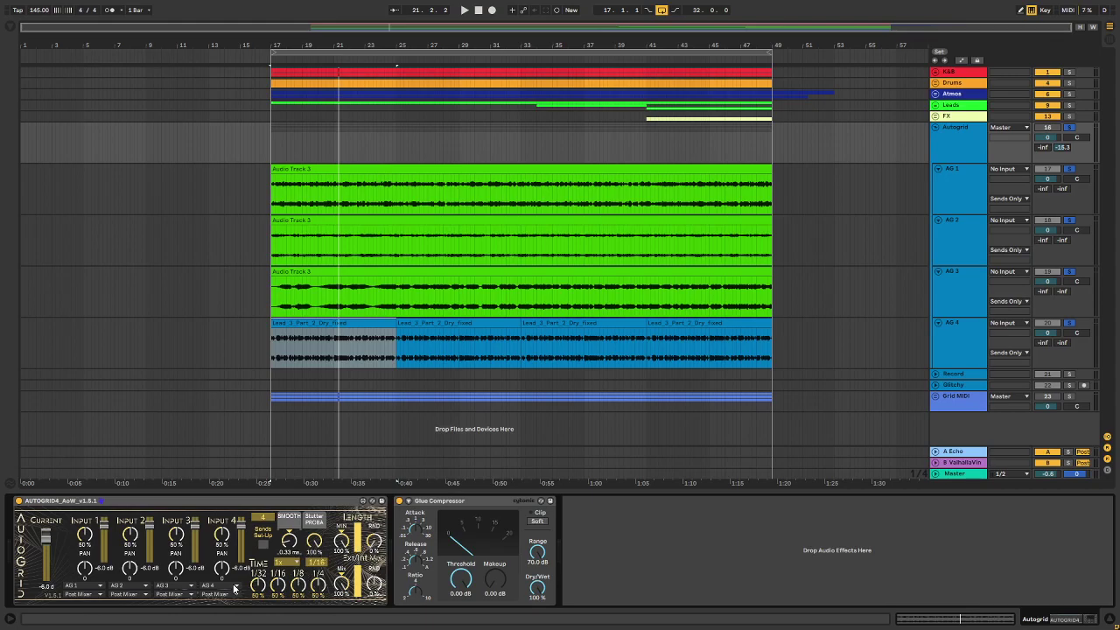
Unfold the Record track, set its input to Autogrid post mixer and arm it, with the Autogrid group active again.
left_click(936, 374)
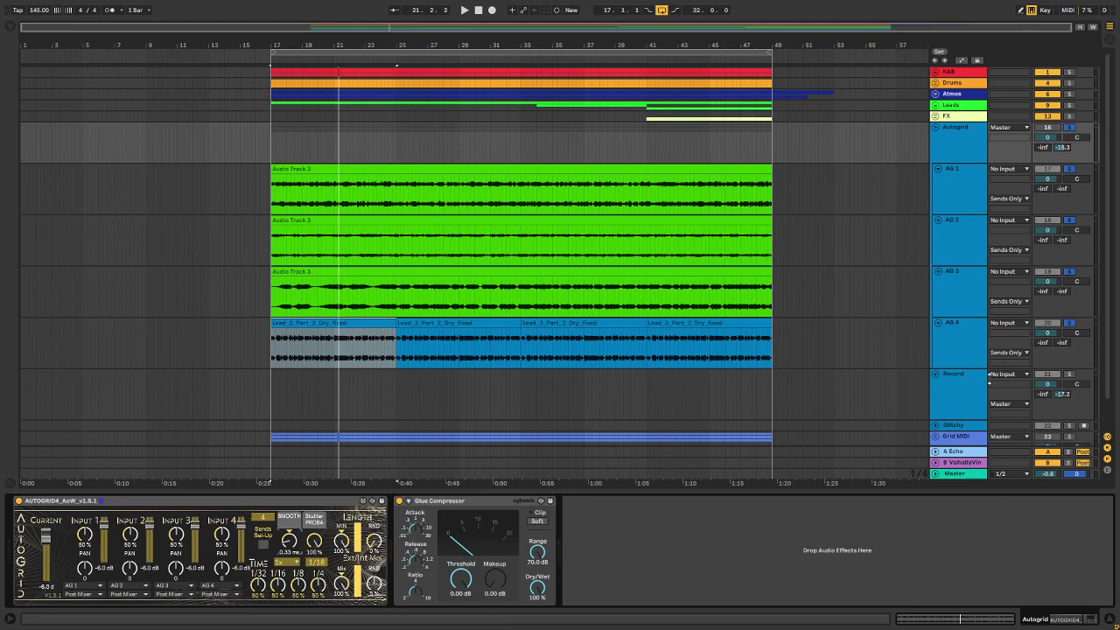
left_click(968, 393)
left_click(1009, 378)
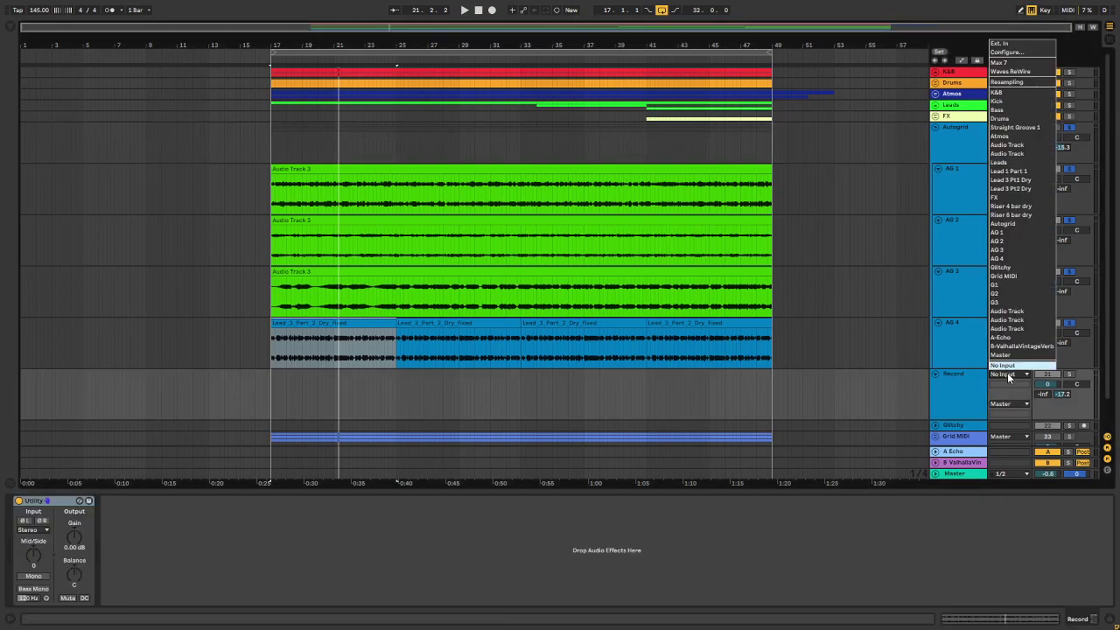
left_click(1006, 224)
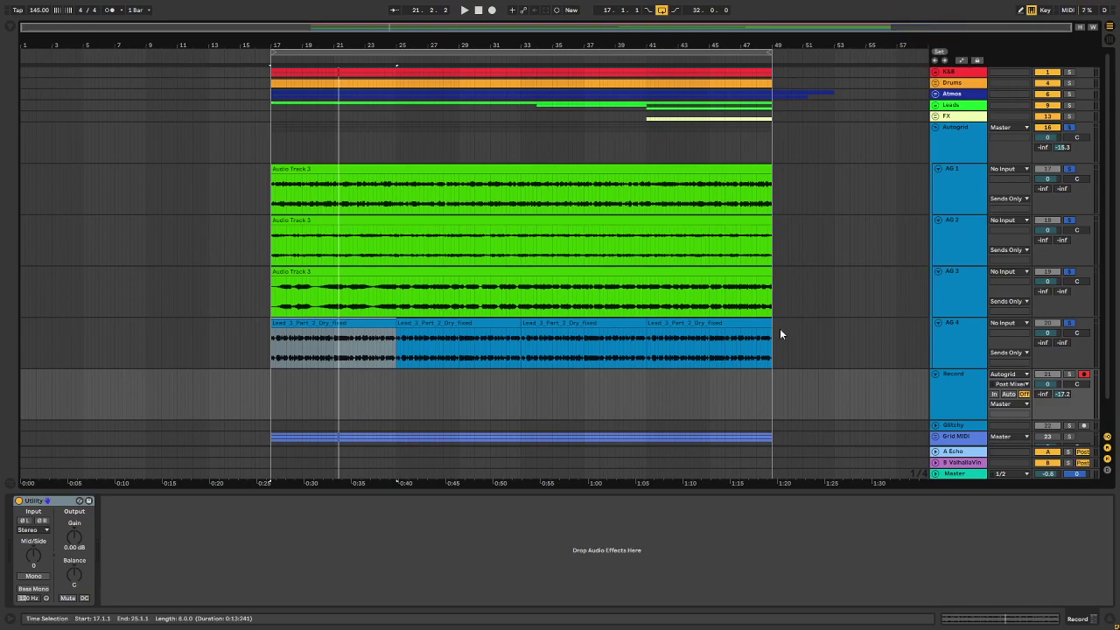
Play the Autogrid group and set its Glue Compressor's threshold to -21.9 dB and makeup to 3.02 dB.
scroll(580, 398, "down", 1)
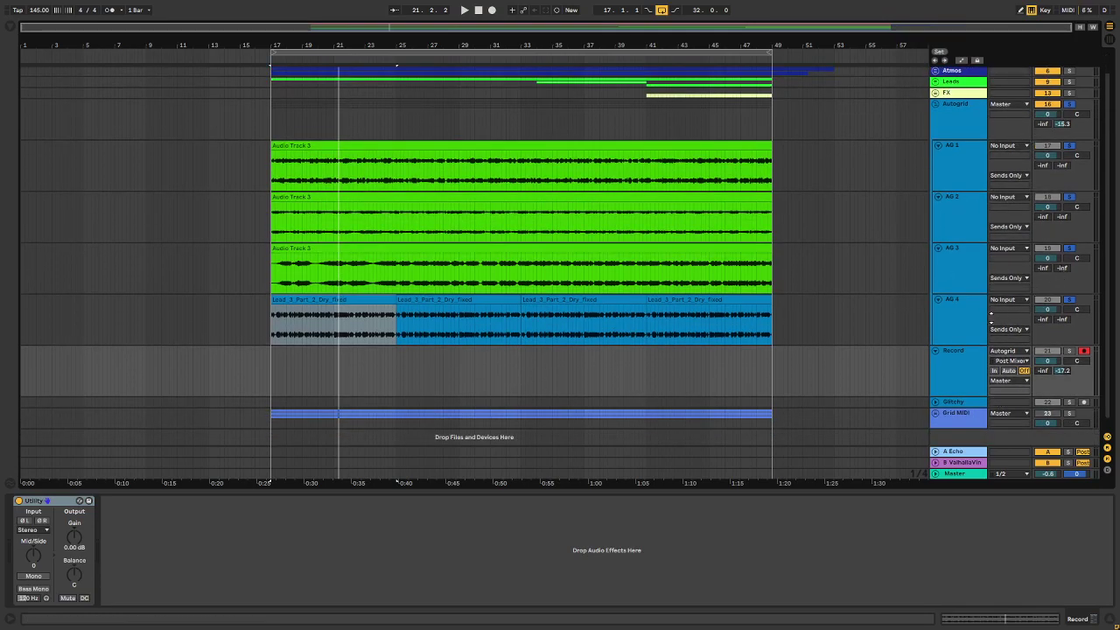
left_click(966, 357)
left_click(972, 126)
key("space")
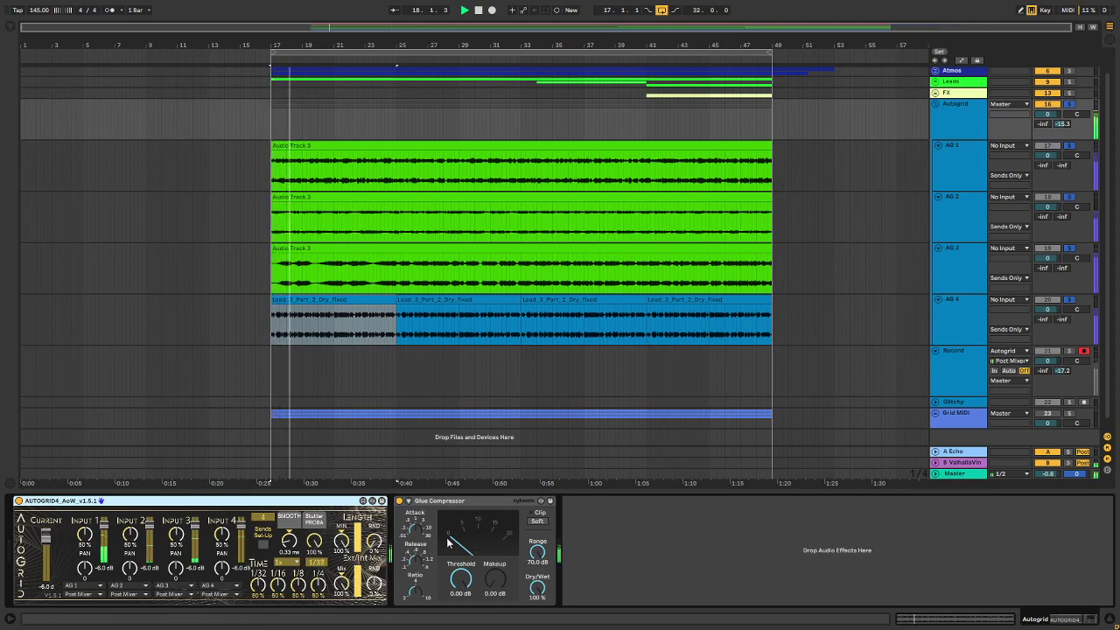
left_click_drag(461, 578, 461, 617)
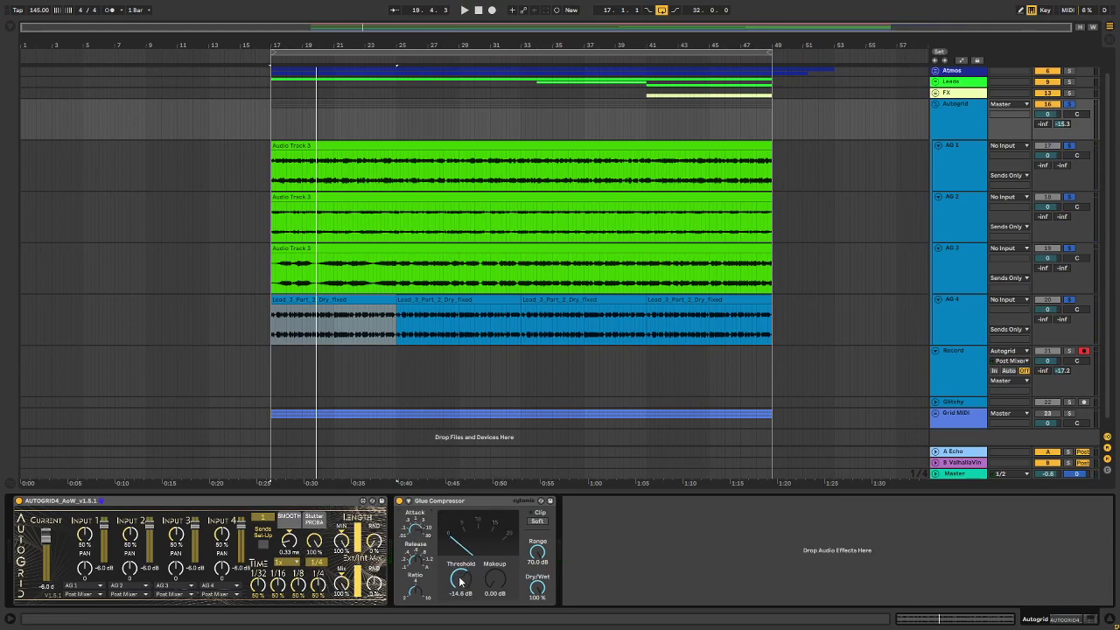
mouse_move(468, 592)
left_mouse_down()
mouse_move(501, 572)
mouse_move(463, 584)
left_mouse_up()
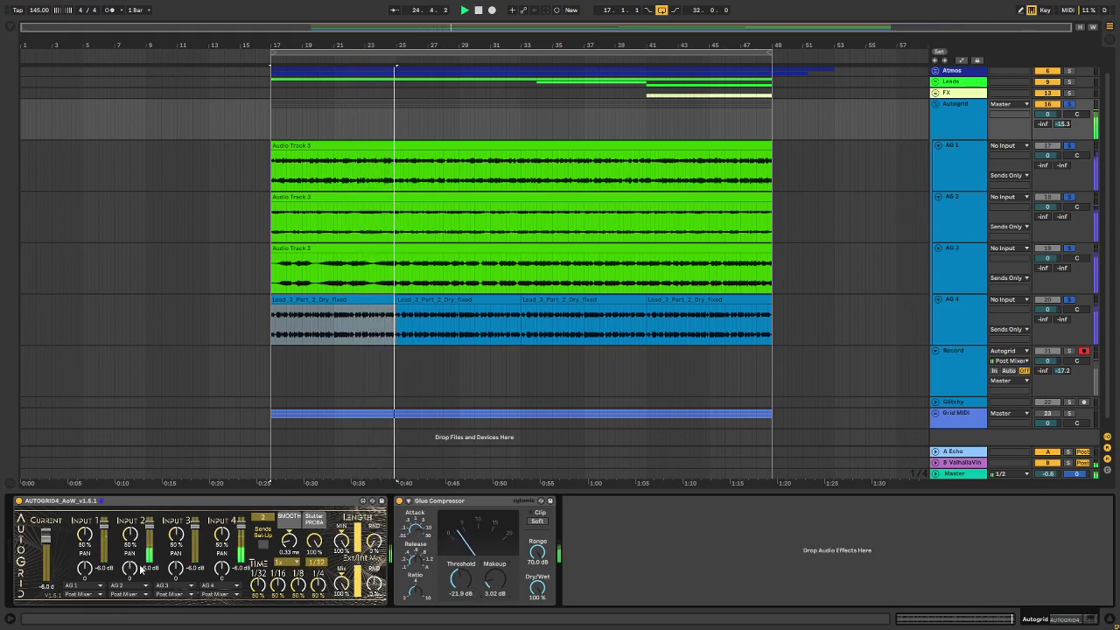
Set AUTOGRID's time multiplier to 4x and, during playback, raise the Glue Compressor's makeup to 3.65 dB.
left_click(289, 563)
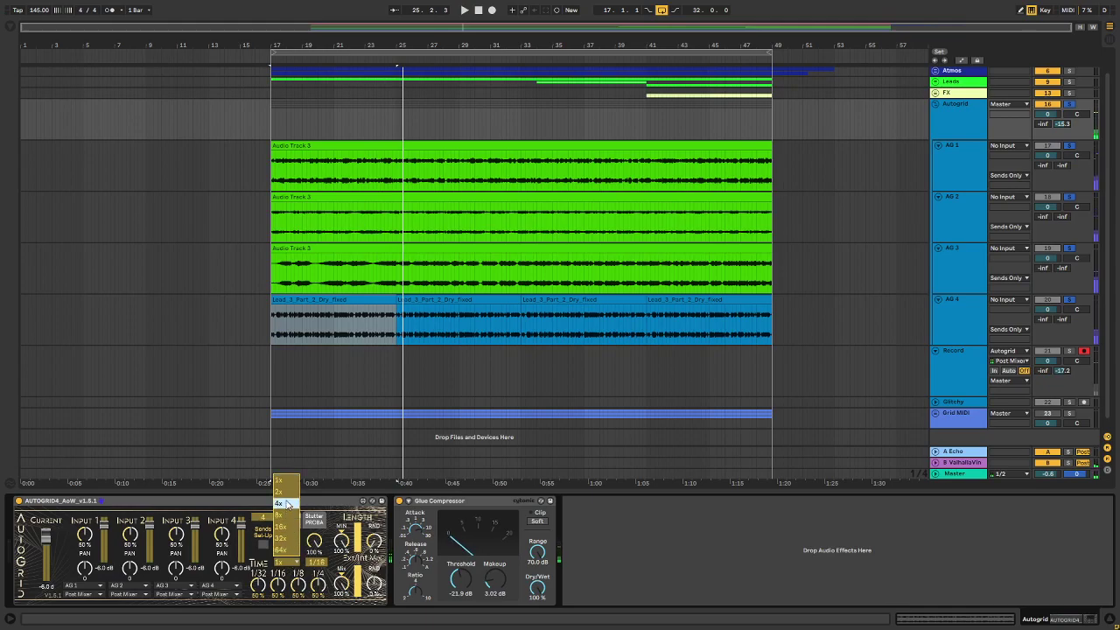
left_click(284, 551)
left_click(284, 559)
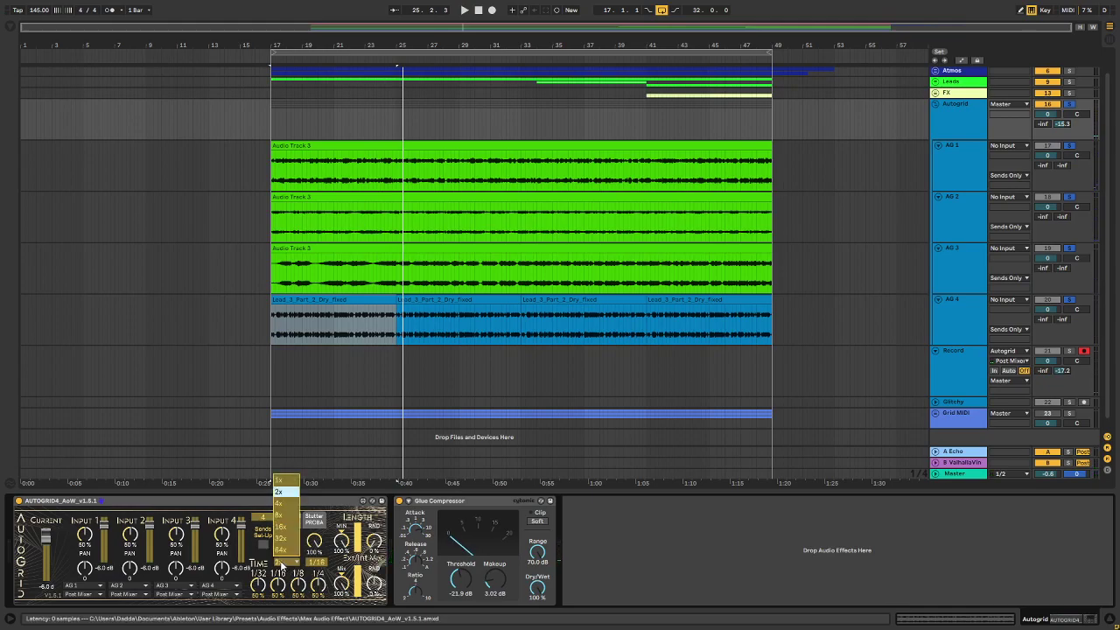
left_click(287, 516)
key("space")
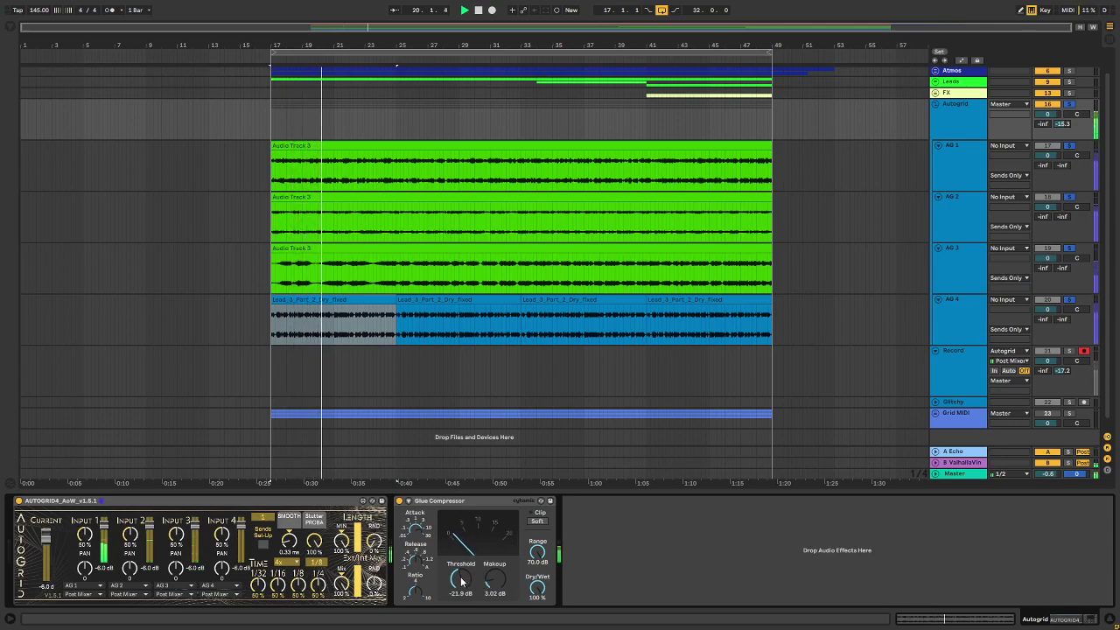
left_click_drag(494, 579, 495, 592)
key("space")
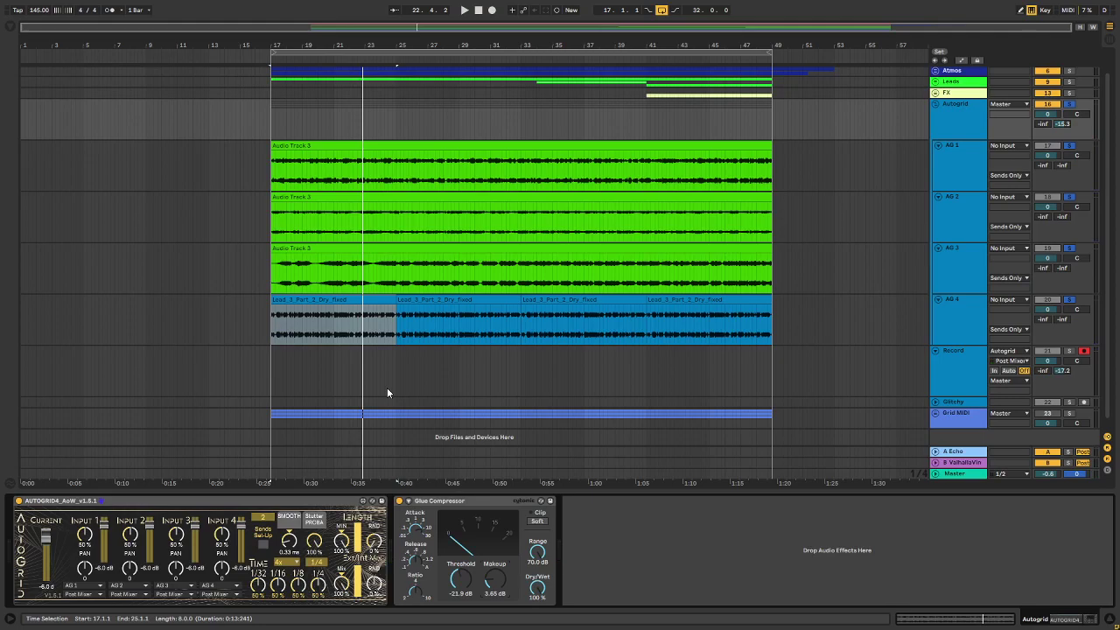
Place the insert mark at bar 17 on the Record track and unsolo the Autogrid group and AG 1 to AG 4.
left_click(272, 367)
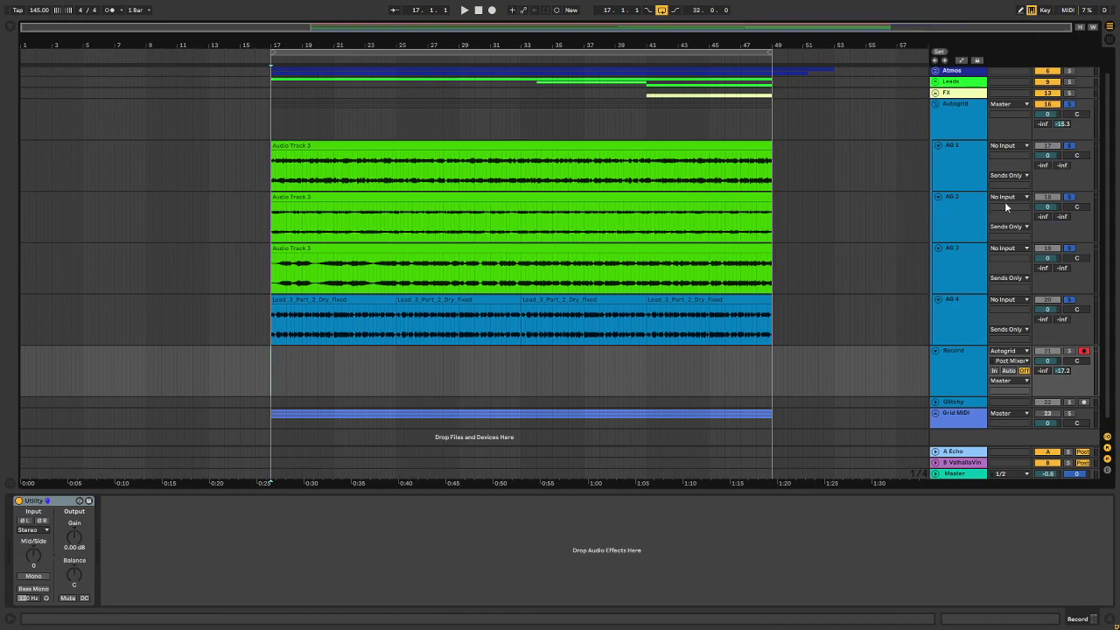
left_click(1069, 105)
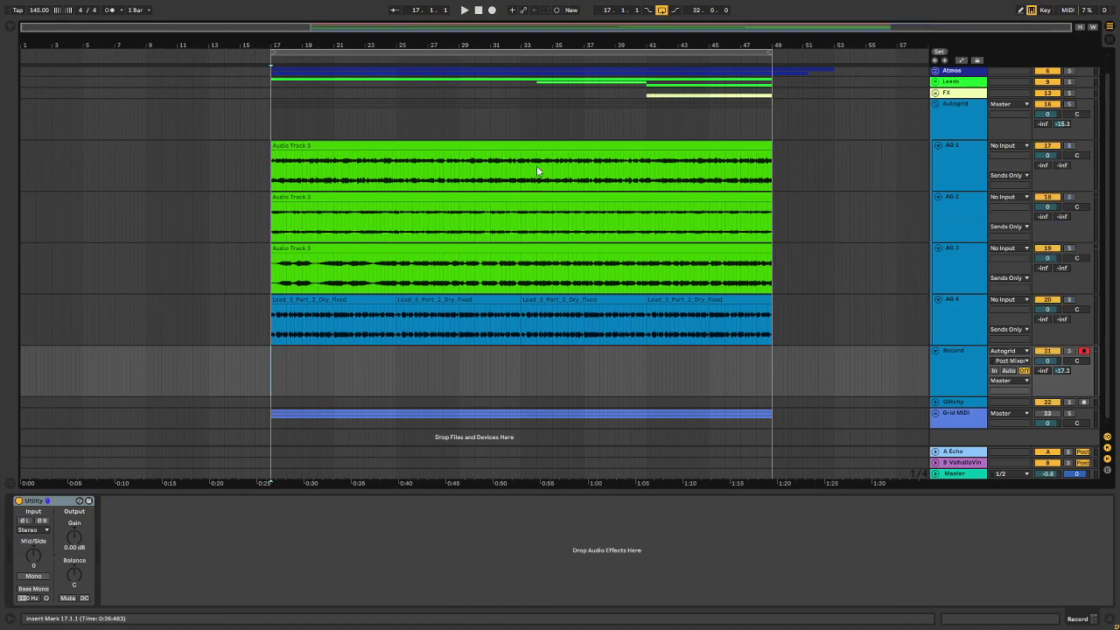
scroll(733, 245, "up", 1)
scroll(953, 224, "down", 2)
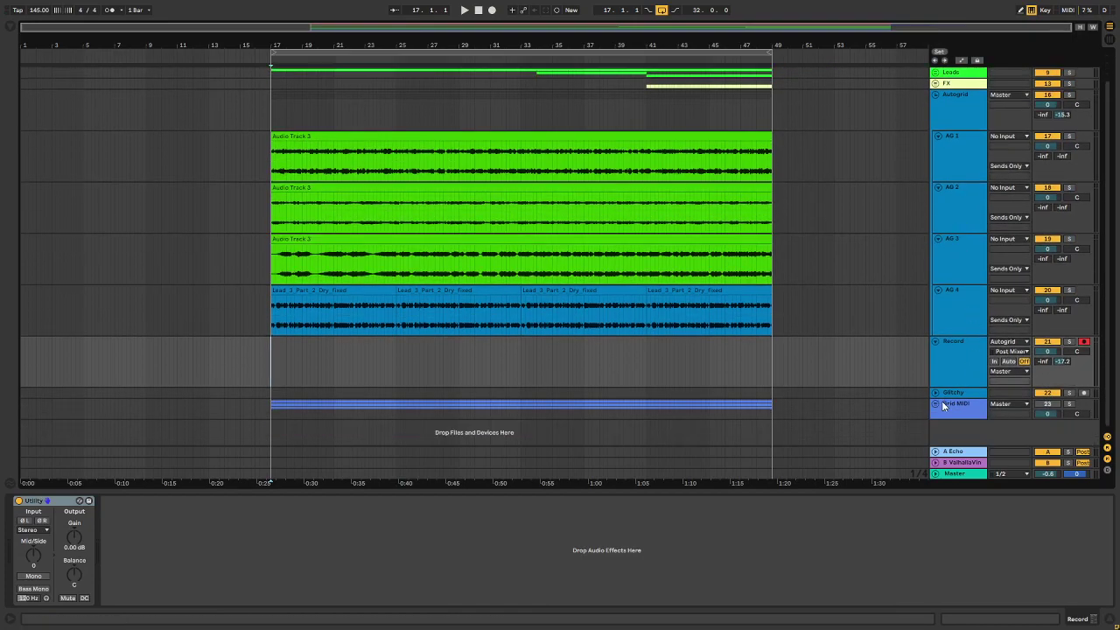
scroll(509, 169, "up", 1)
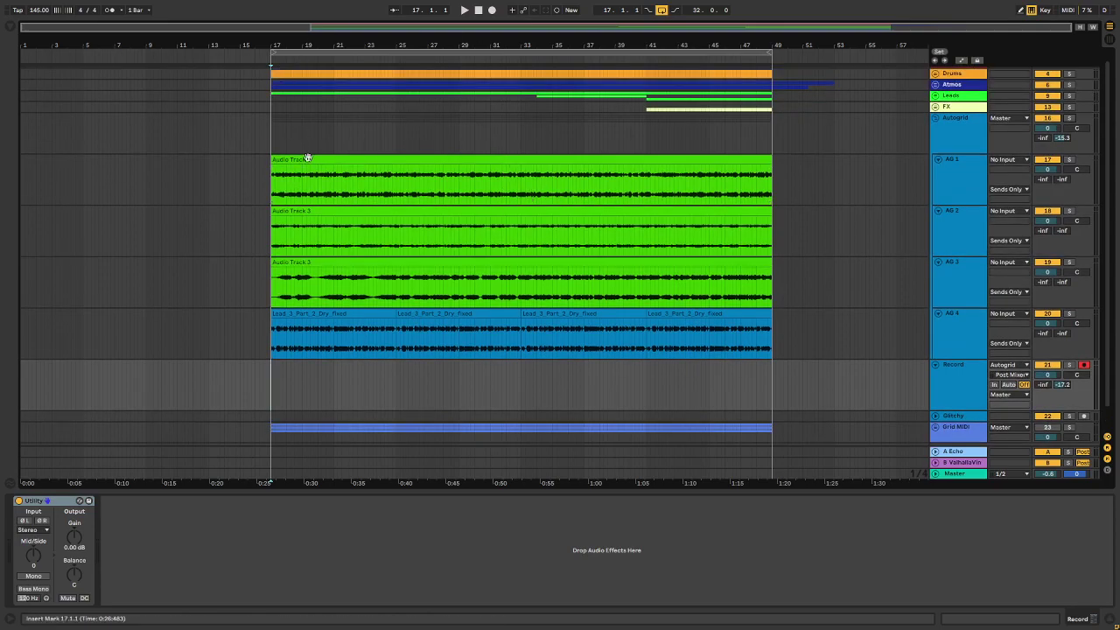
Record the Autogrid output onto the Record track from bar 17 to bar 49.
left_click(493, 11)
left_click(964, 146)
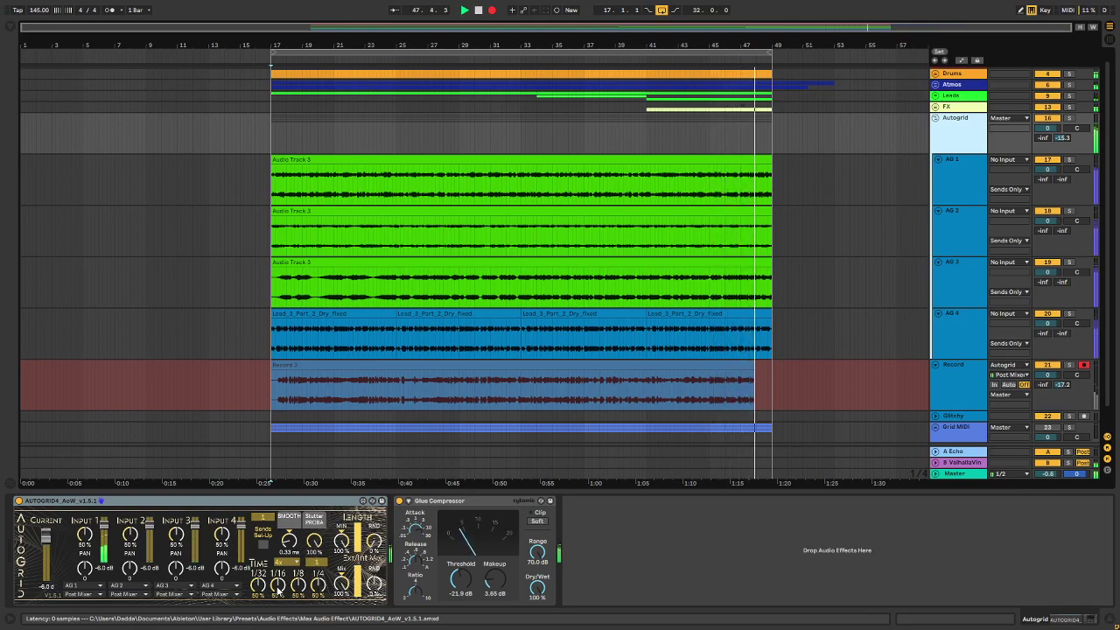
key("space")
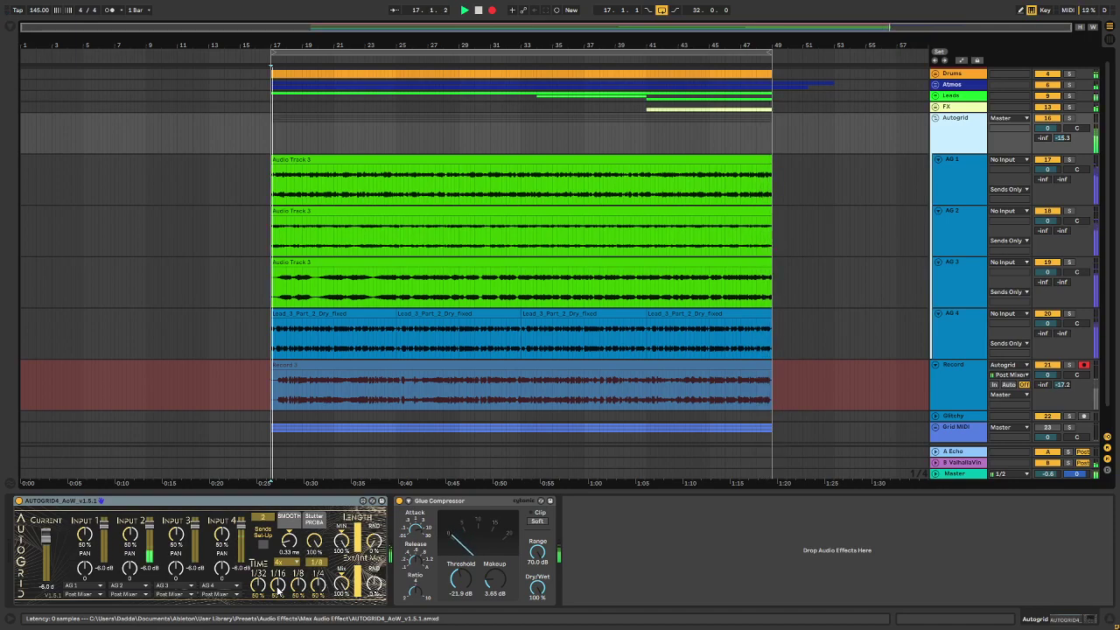
Rename the recorded clip Take 1, shorten it to 4 bars and place it at 4.2.1 on the Record track.
scroll(280, 422, "up", 5)
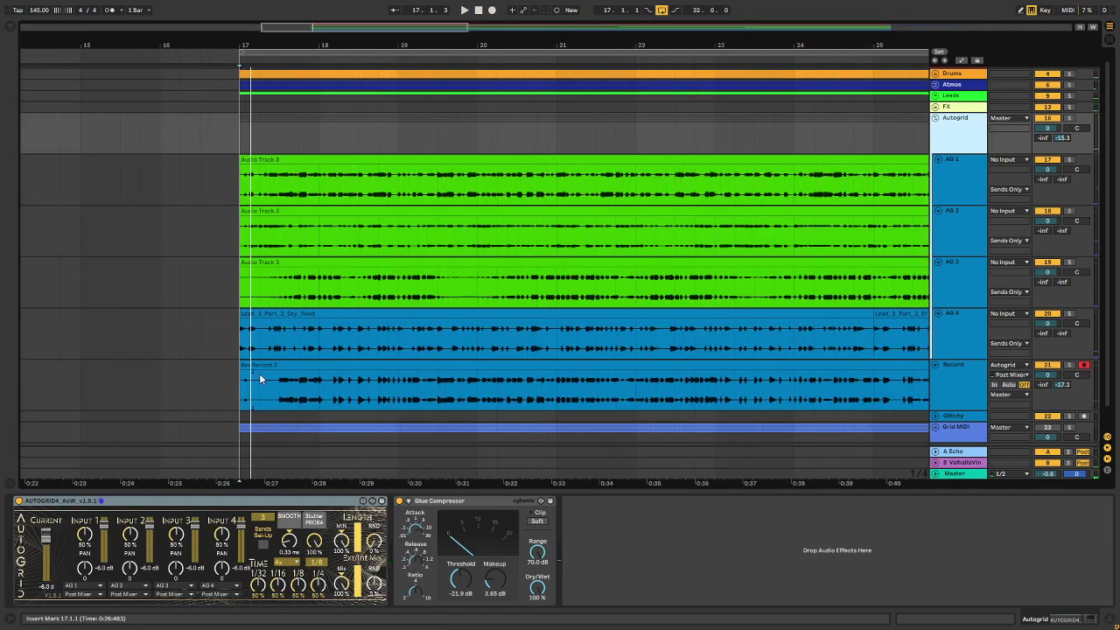
left_click(263, 380)
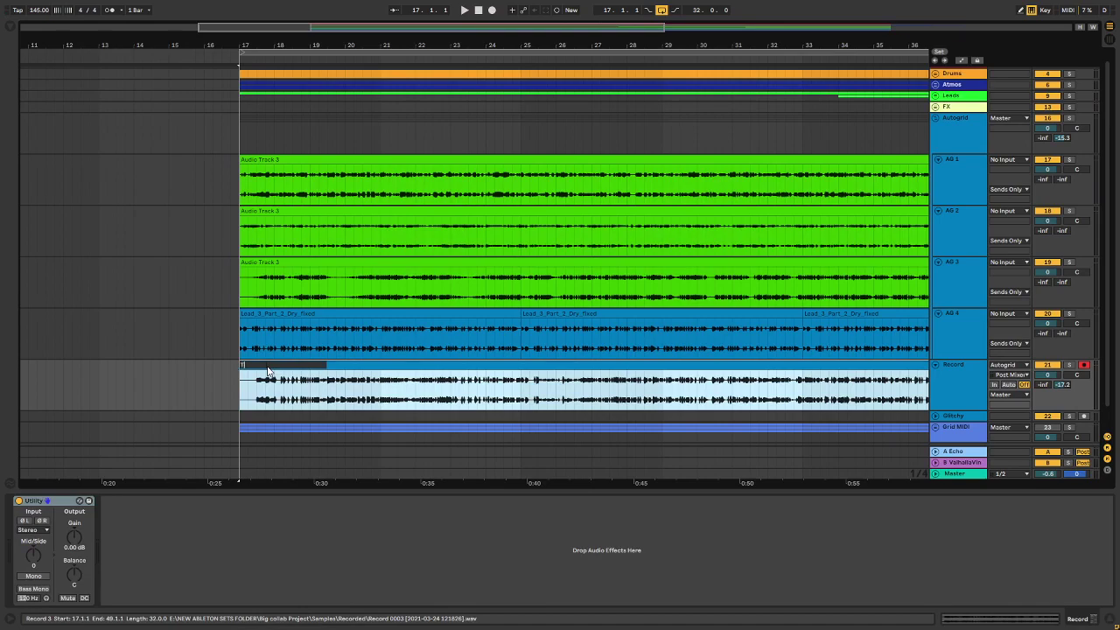
scroll(271, 374, "down", 3)
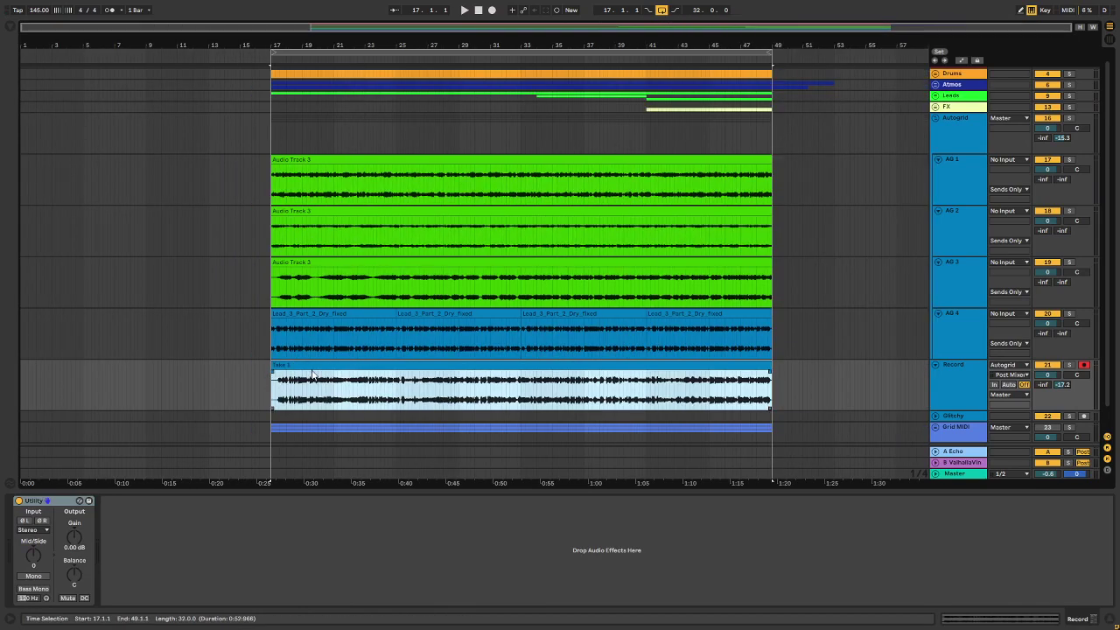
left_click_drag(770, 363, 124, 367)
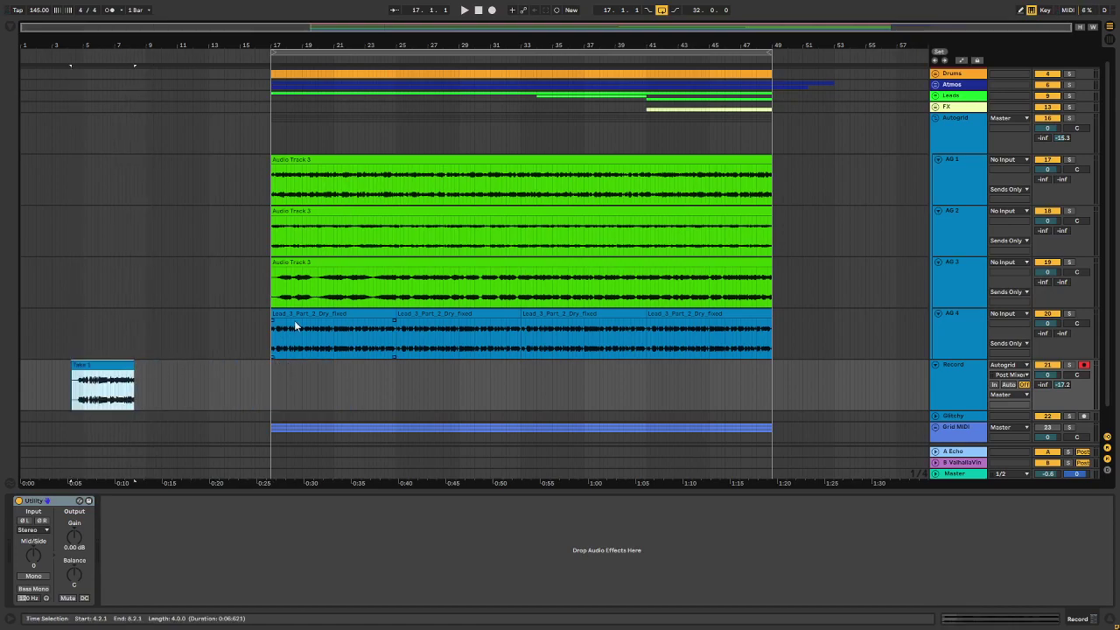
Pan AUTOGRID's Input 1 to 30 and Input 2 to -30, and set the time multiplier to 2x.
left_click(955, 146)
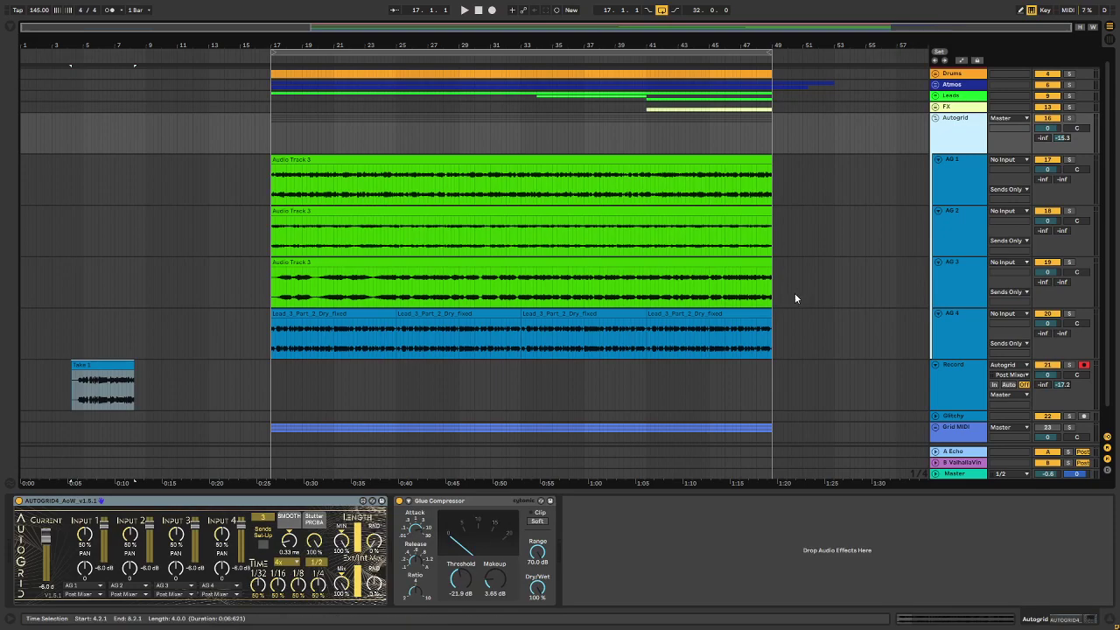
left_click(130, 568)
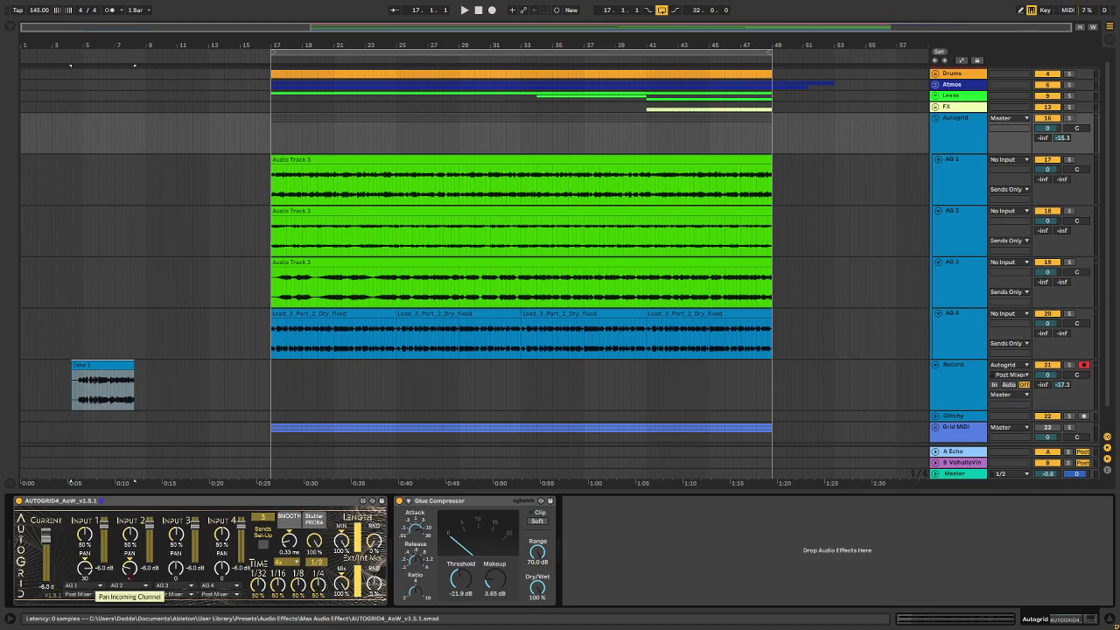
left_click(280, 563)
left_click(287, 493)
Record a second Autogrid take onto the Record track from bar 17 to bar 49 with the new panning.
left_click(270, 383)
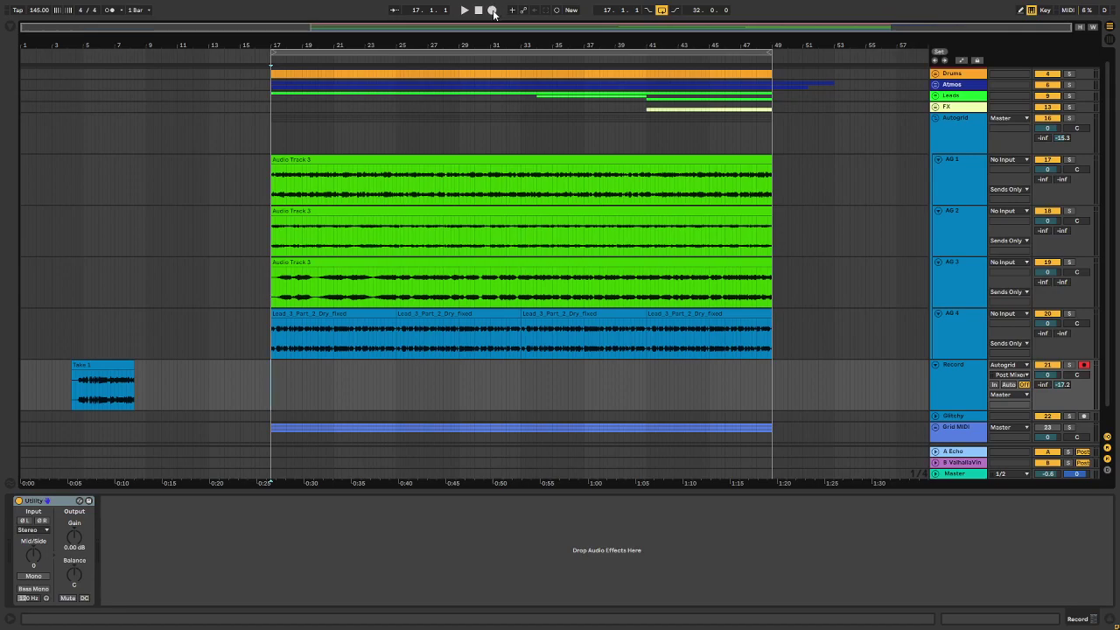
double_click(967, 129)
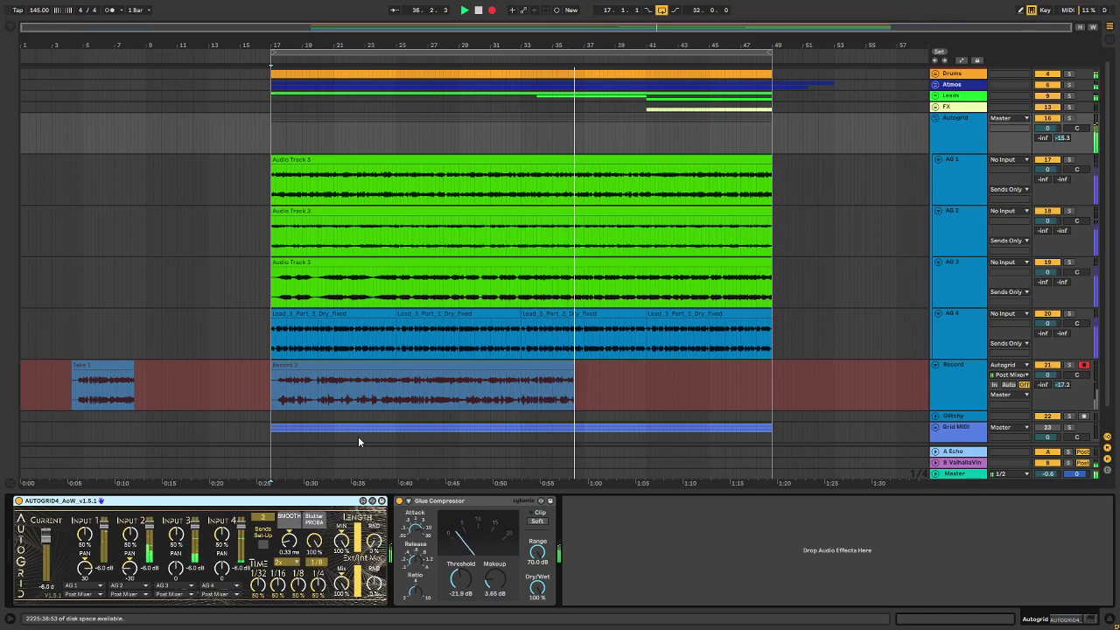
right_click(357, 436)
left_click(700, 392)
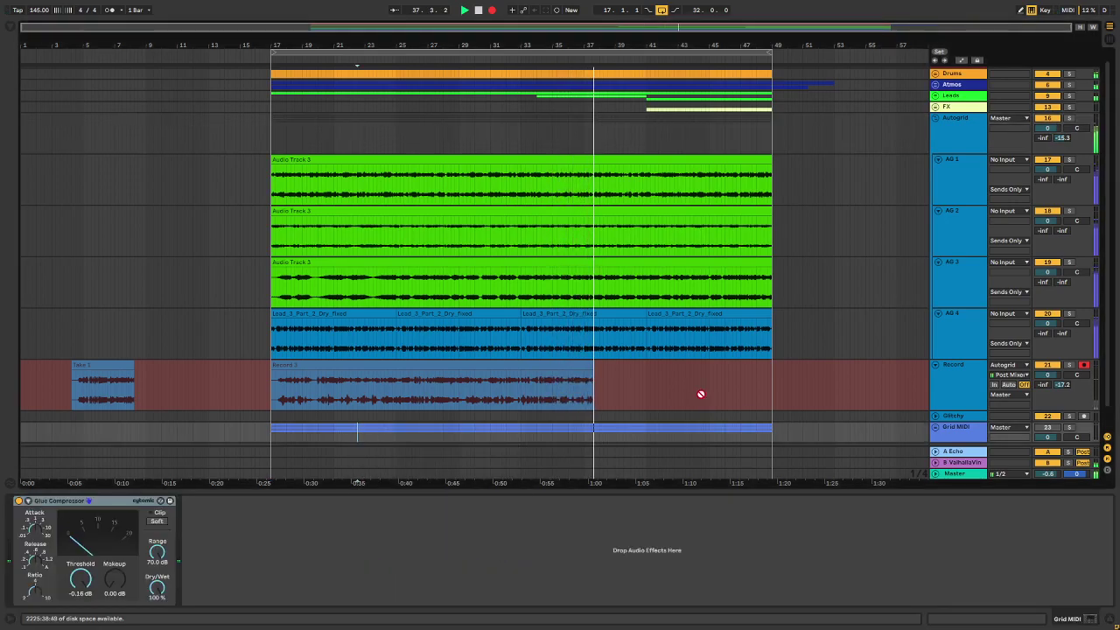
left_click(952, 147)
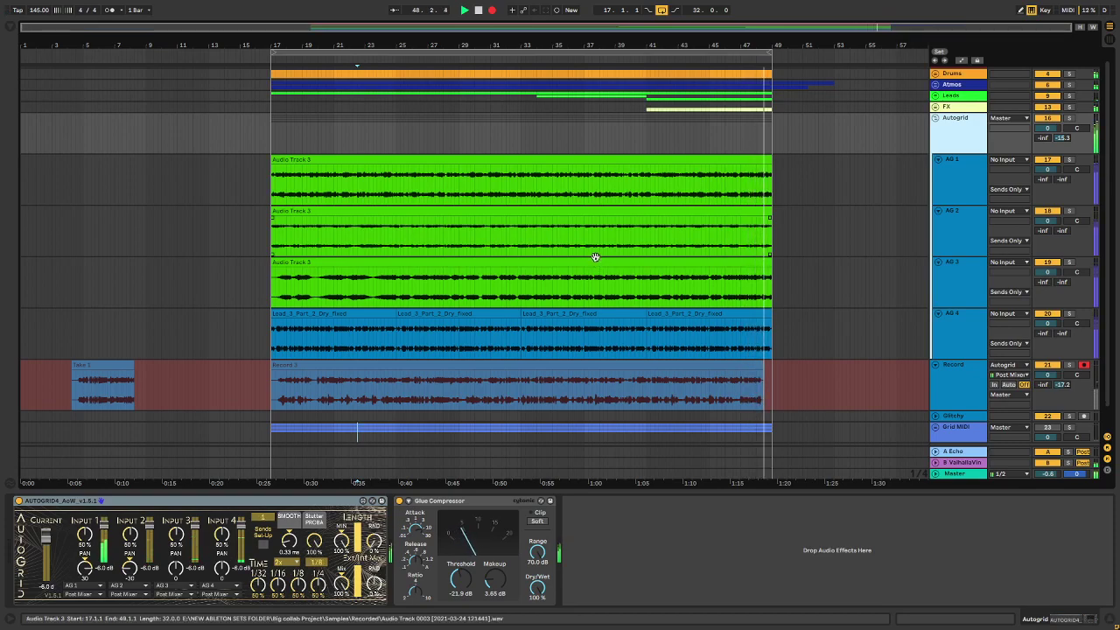
key("space")
Remove the short overlap clip at bar 17, rename the recording Take 2, shorten it to about 2.7 bars and place it at bar 9.
scroll(293, 377, "up", 5)
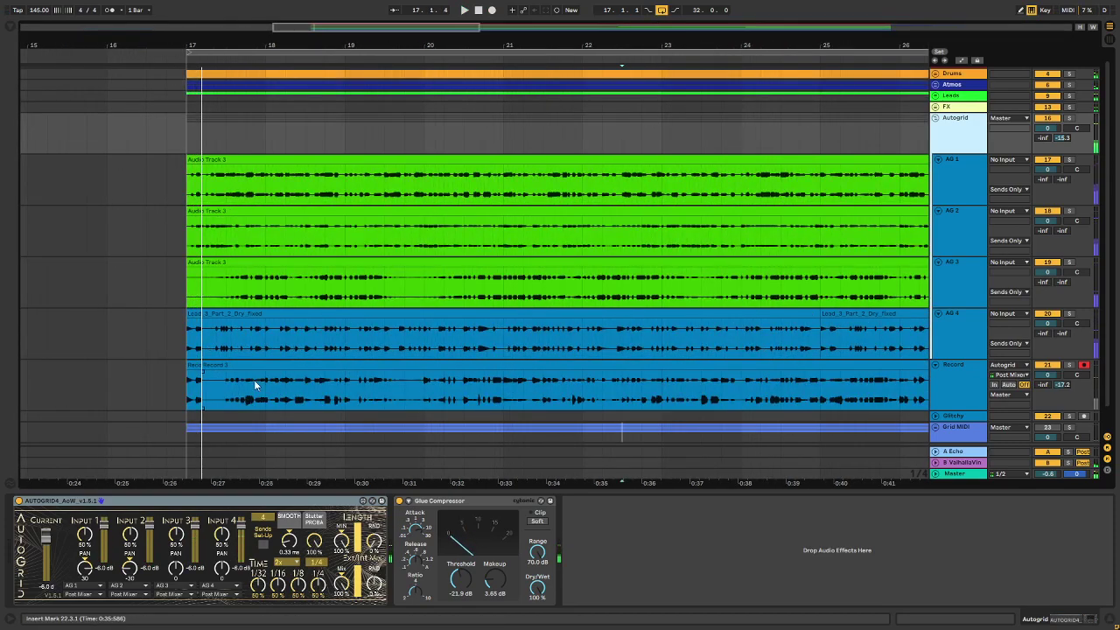
left_click(204, 364)
scroll(185, 368, "down", 5)
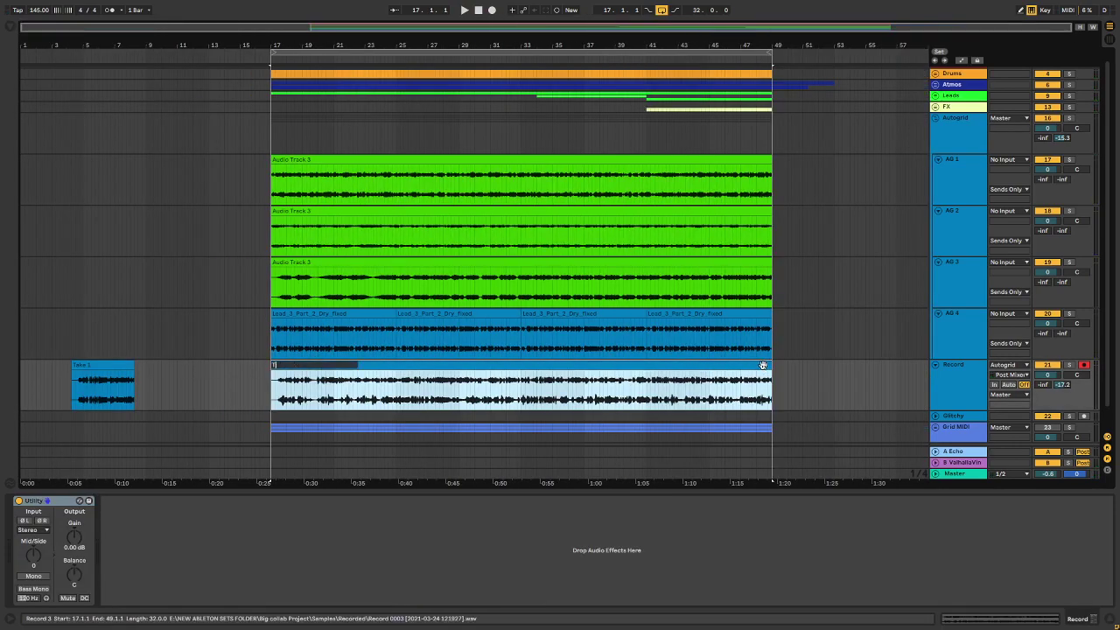
left_click_drag(763, 366, 169, 385)
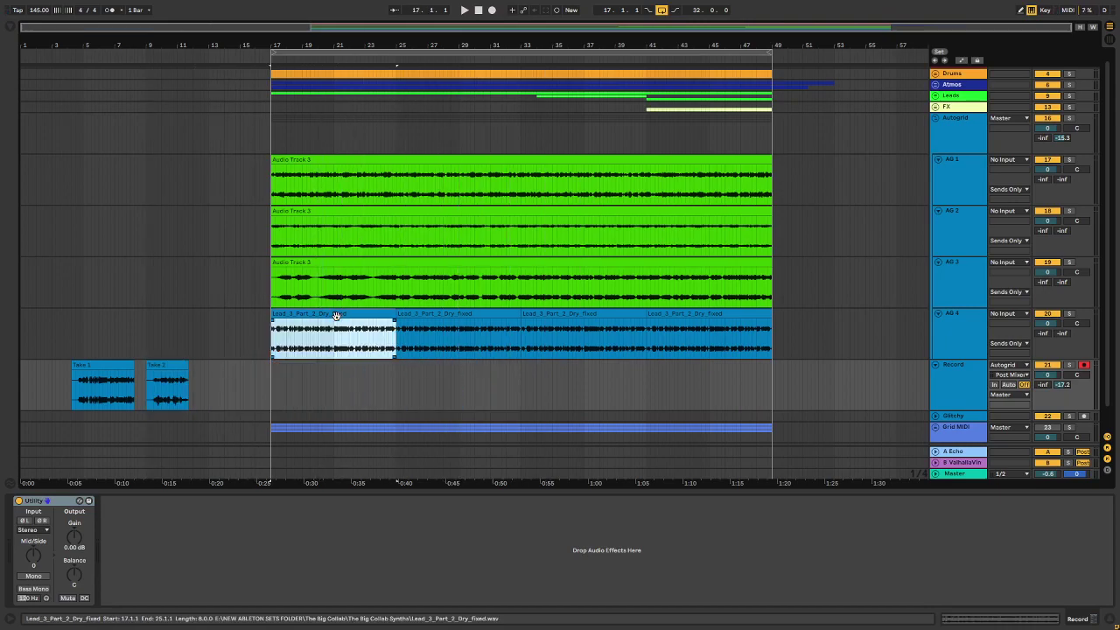
Reset the pan of AUTOGRID's Input 1 and Input 2 to 0 on the Autogrid track.
left_click(325, 320)
left_click(950, 317)
left_click(54, 502)
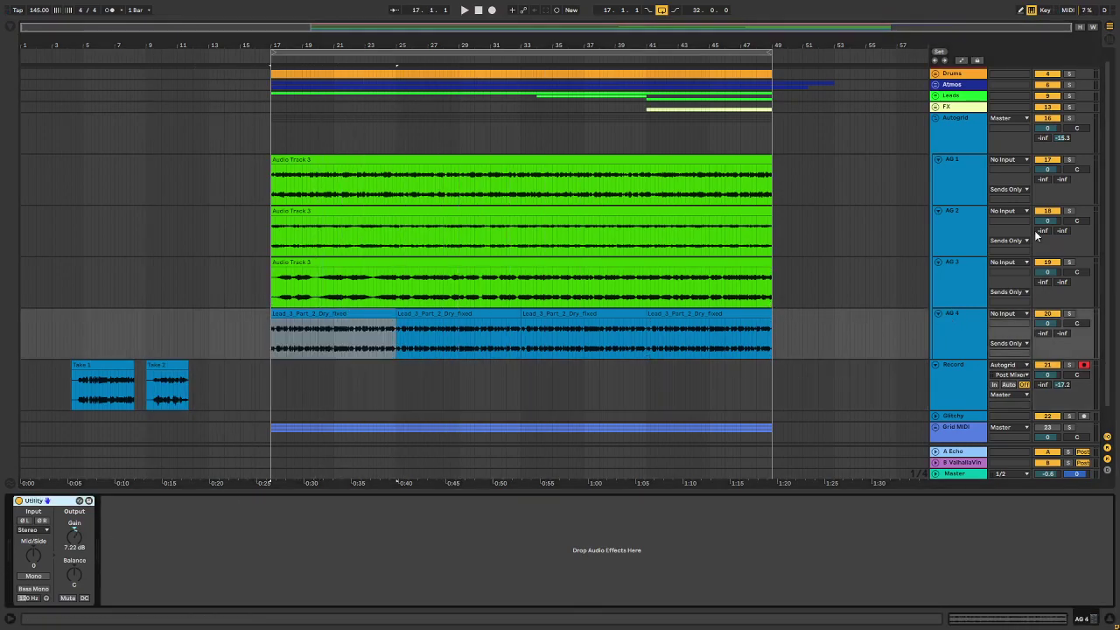
double_click(957, 132)
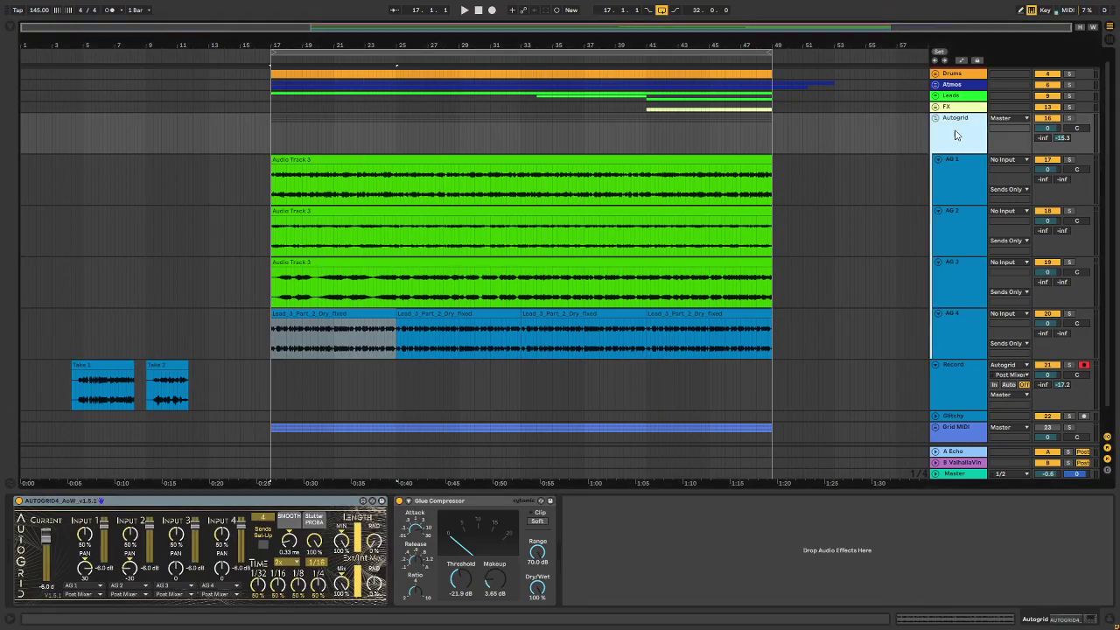
double_click(85, 572)
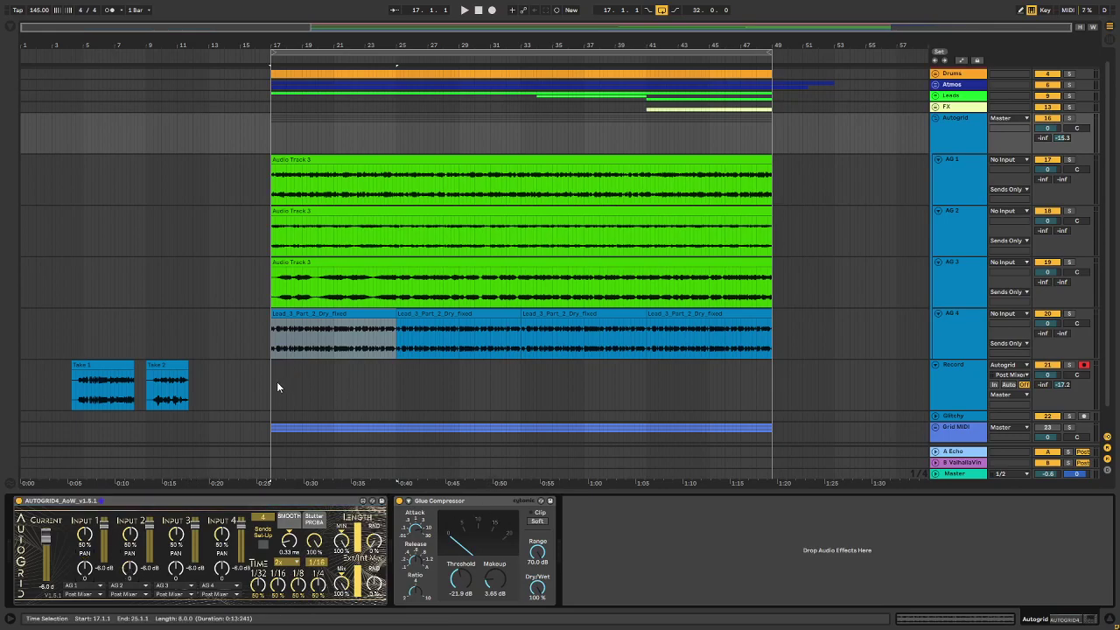
Record a third Autogrid take onto the Record track from bar 17 to bar 49 with centred panning.
left_click(272, 381)
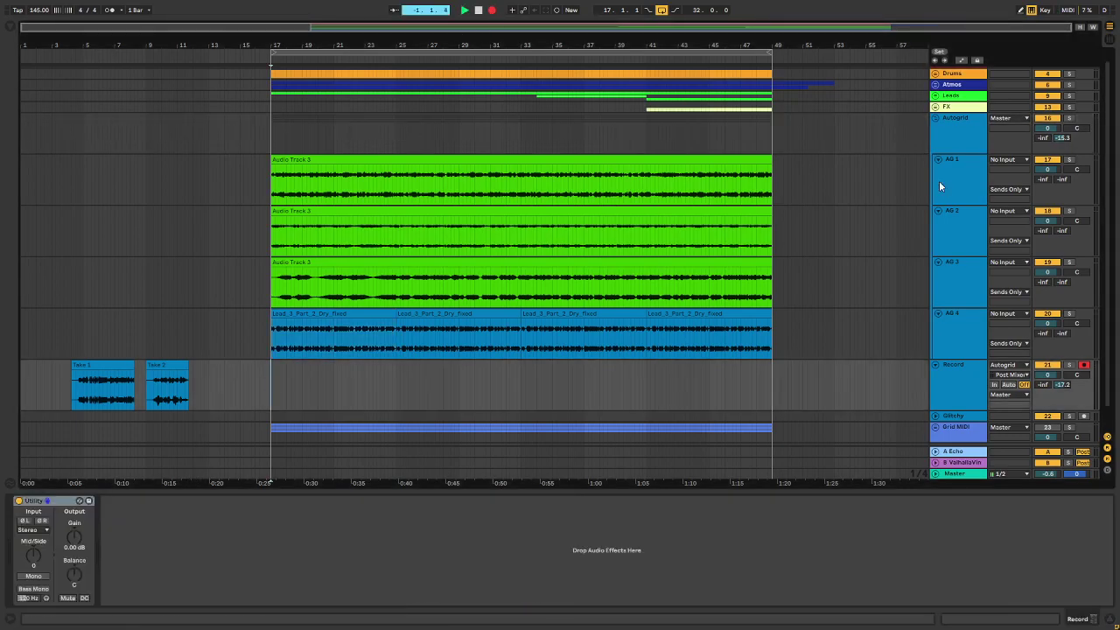
left_click(940, 140)
key("space")
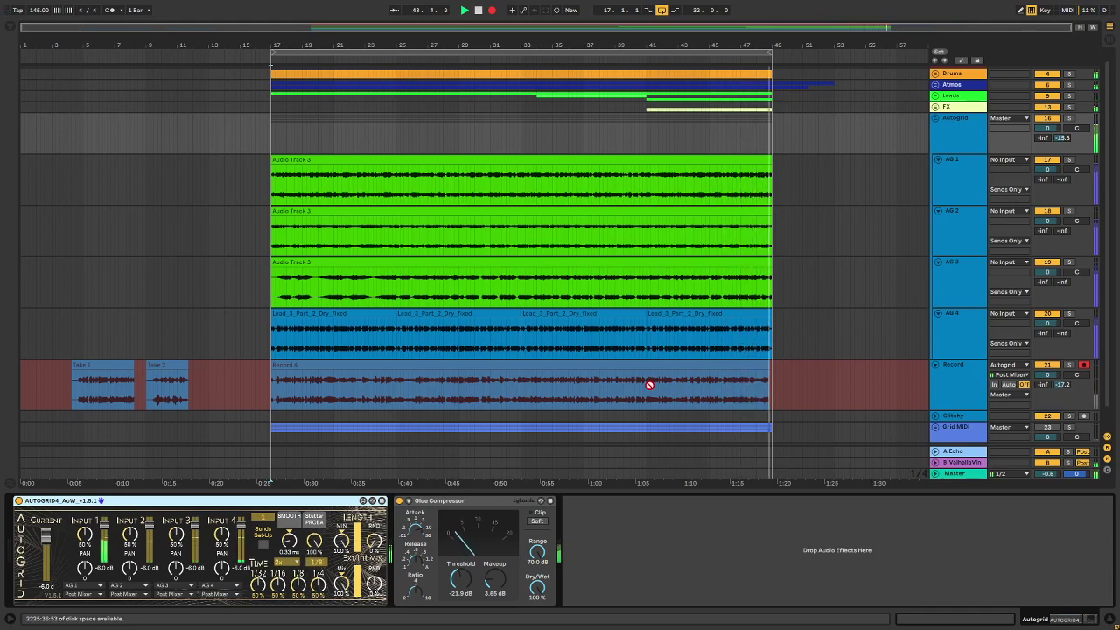
key("space")
Remove the short overlap clip at bar 17 on the Record track and extend the new take back to 17.1.1.
scroll(260, 401, "up", 5)
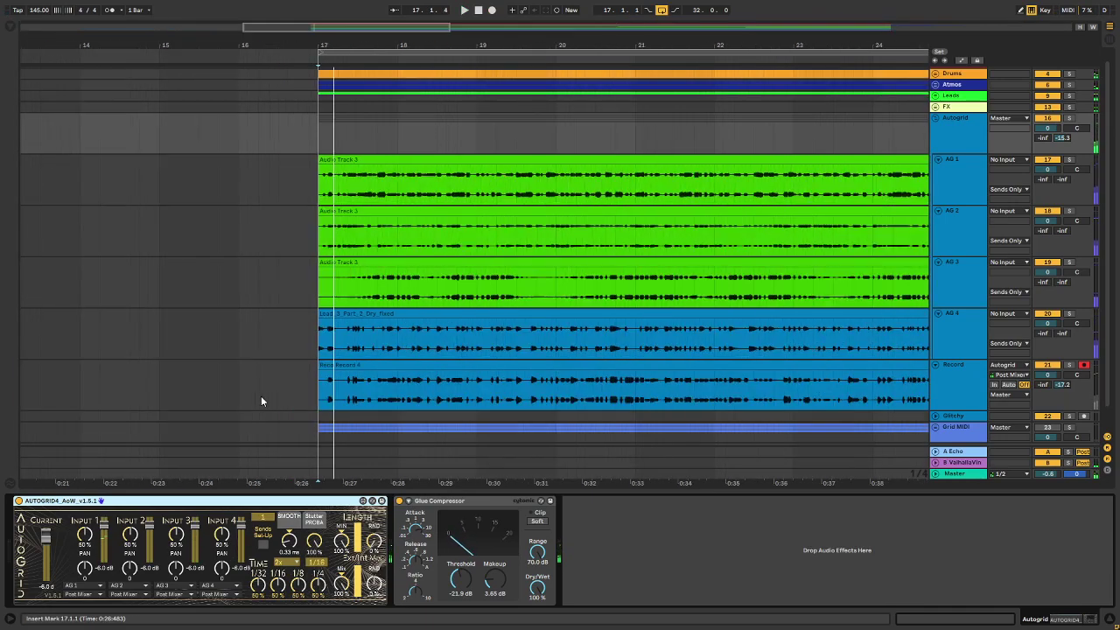
left_click(340, 367)
scroll(279, 395, "down", 5)
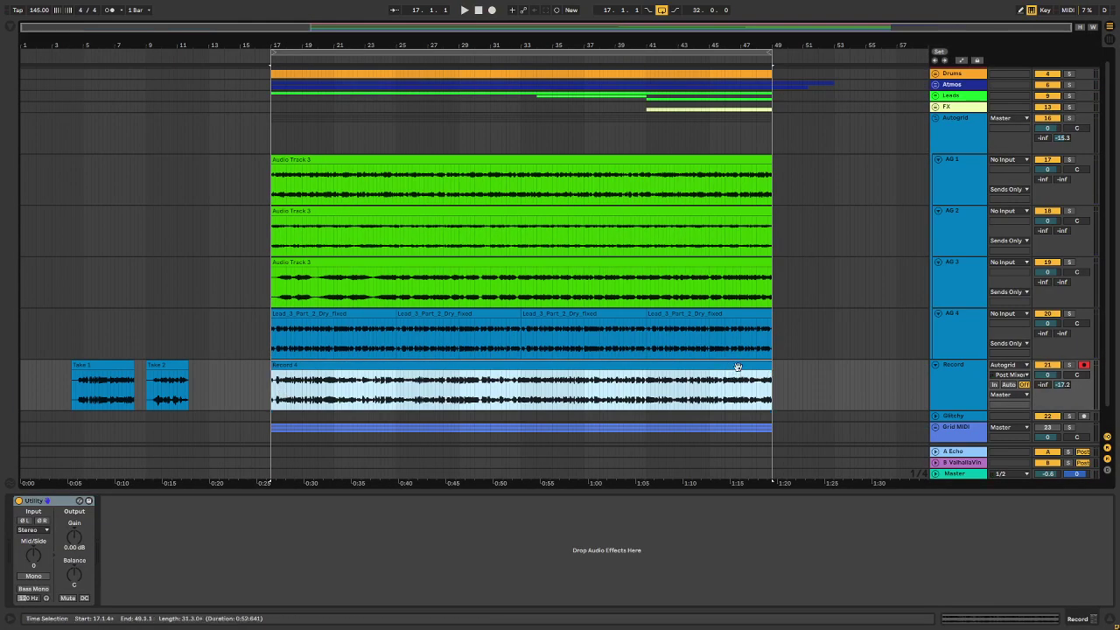
mouse_move(770, 368)
left_mouse_down()
mouse_move(341, 367)
mouse_move(770, 368)
left_mouse_up()
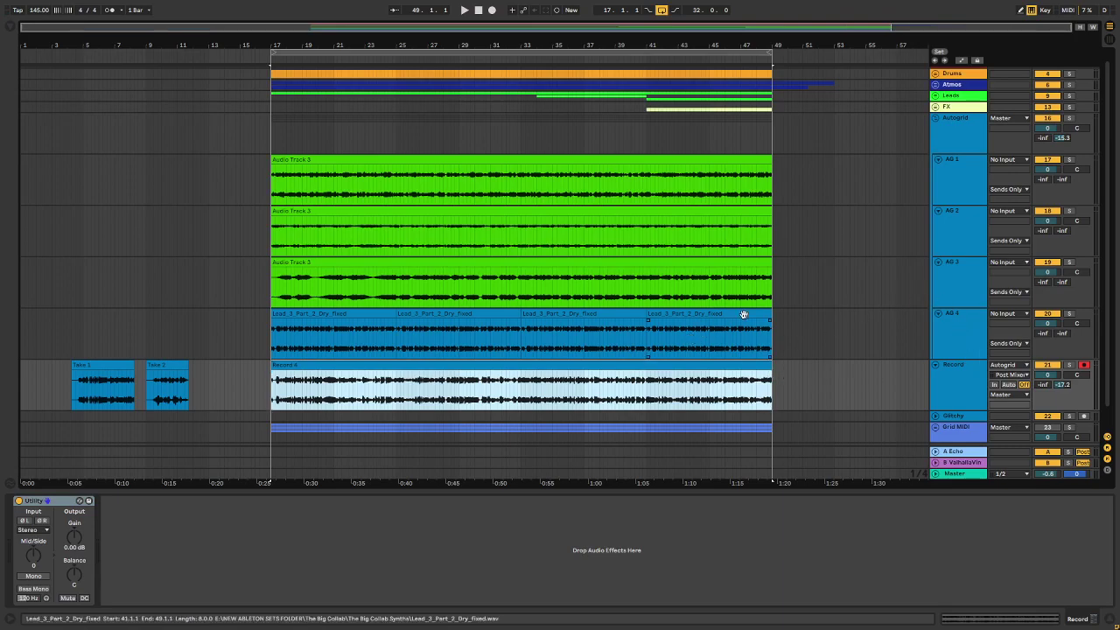
Unfold the Glitchy track beneath the Record track.
left_click(944, 335)
scroll(948, 390, "down", 2)
left_click(958, 378)
left_click(946, 394)
left_click(934, 393)
scroll(948, 382, "down", 2)
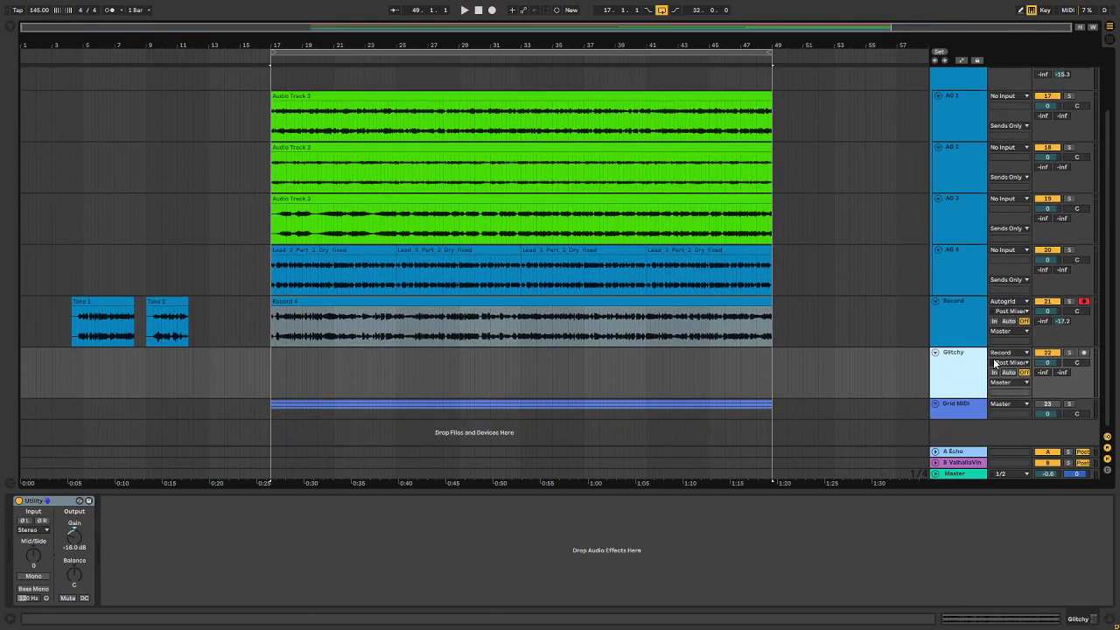
Load AUTOGLITCH_AoW_v1.1 from the AOW collection onto the Record track.
left_click(953, 333)
key("ctrl+alt+b")
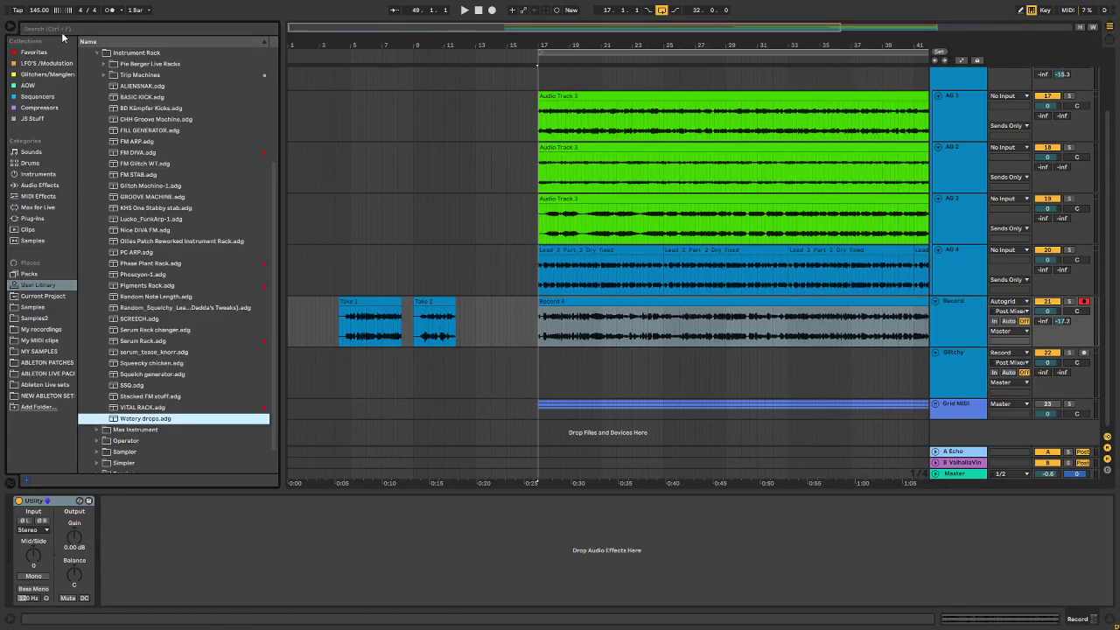
left_click(28, 85)
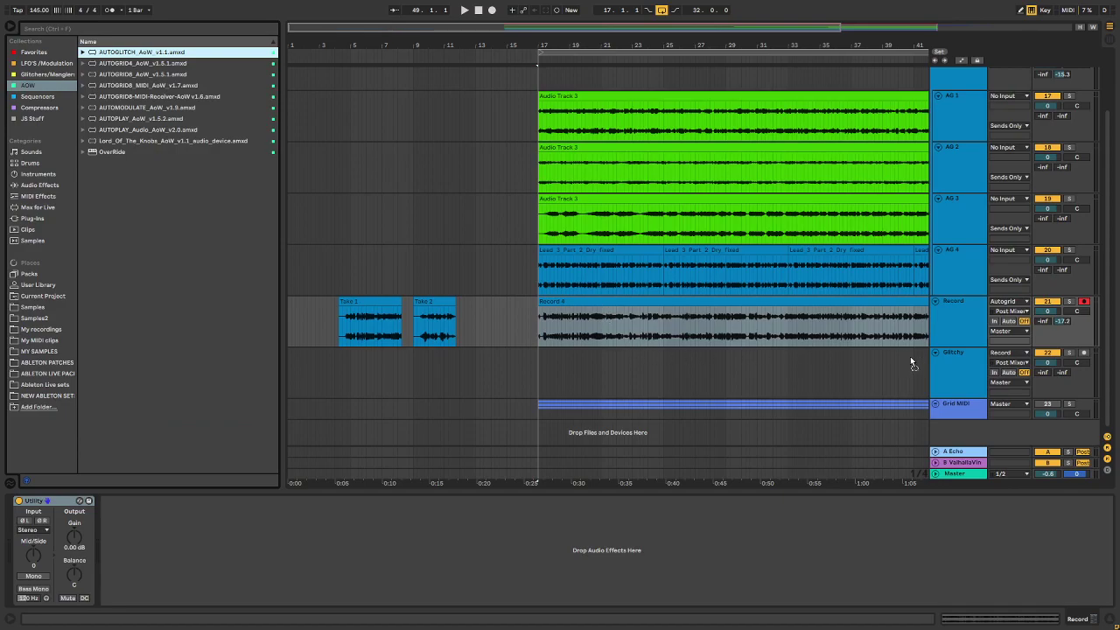
left_click_drag(881, 323, 880, 328)
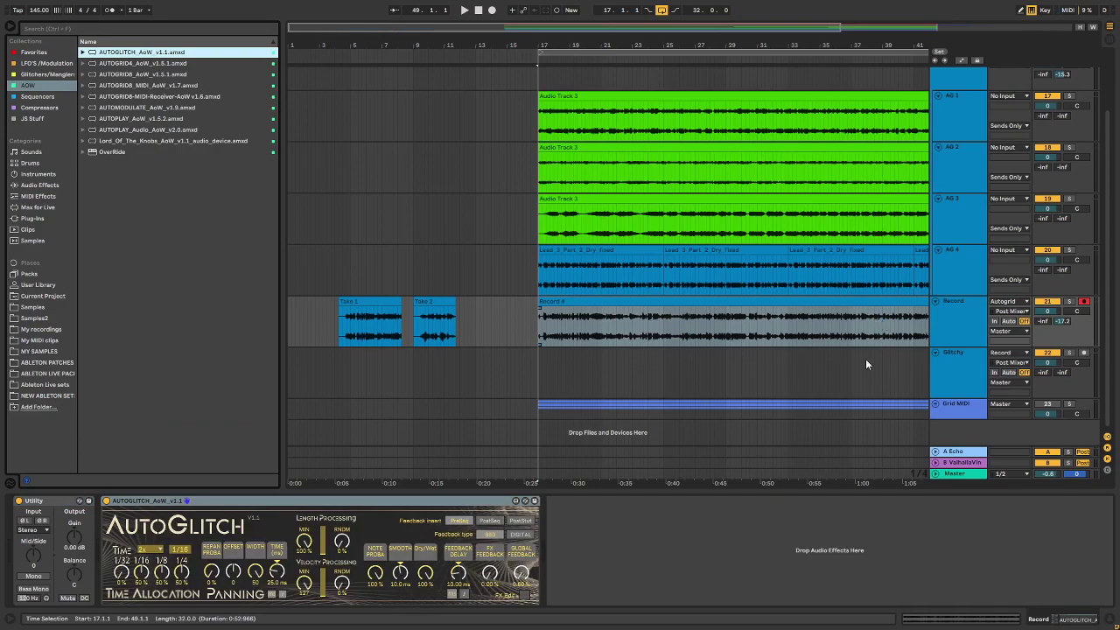
left_click(970, 363)
left_click(845, 302)
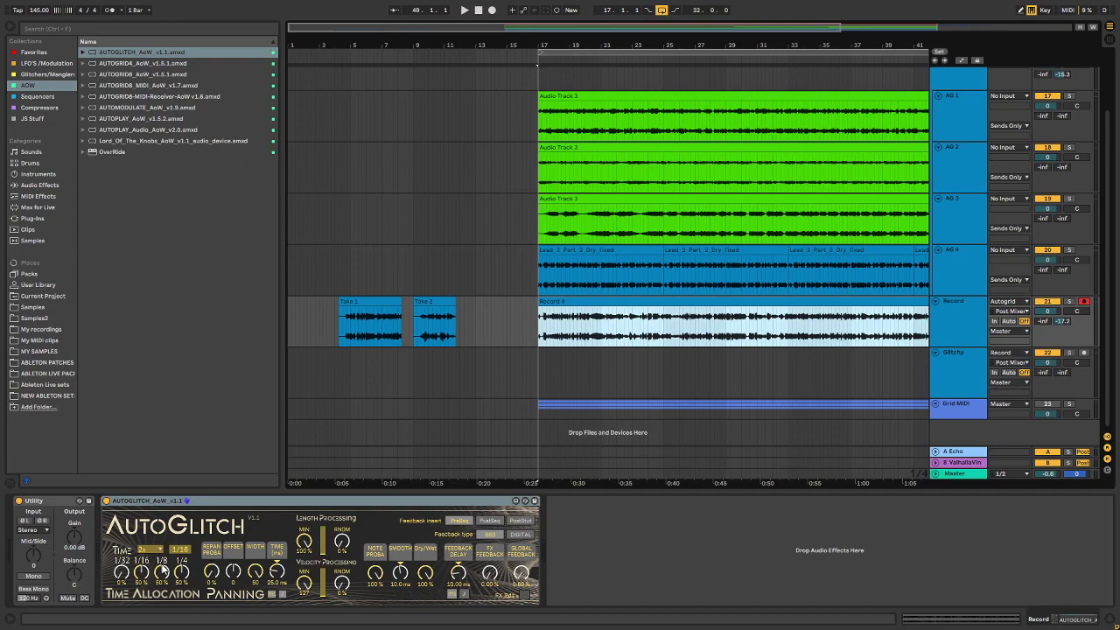
Try the 4x time multiplier in AutoGlitch and set it back to 2x.
left_click(149, 549)
left_click(155, 492)
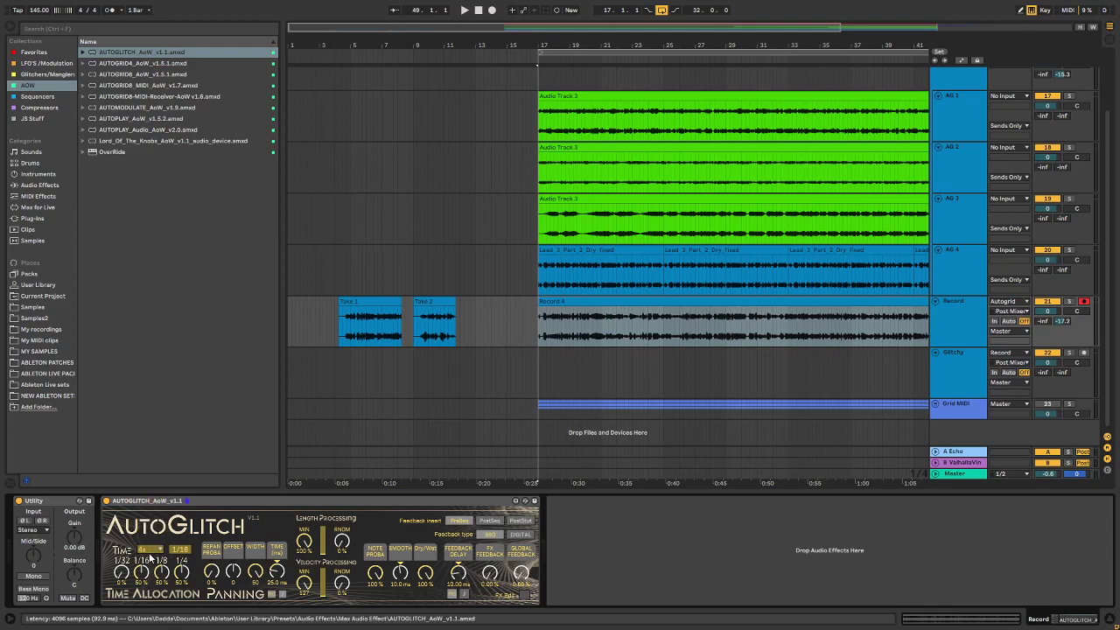
left_click(149, 551)
left_click(156, 481)
Open AutoGlitch's FX section, arm the Glitchy track and start recording onto it from bar 17.
left_click(529, 594)
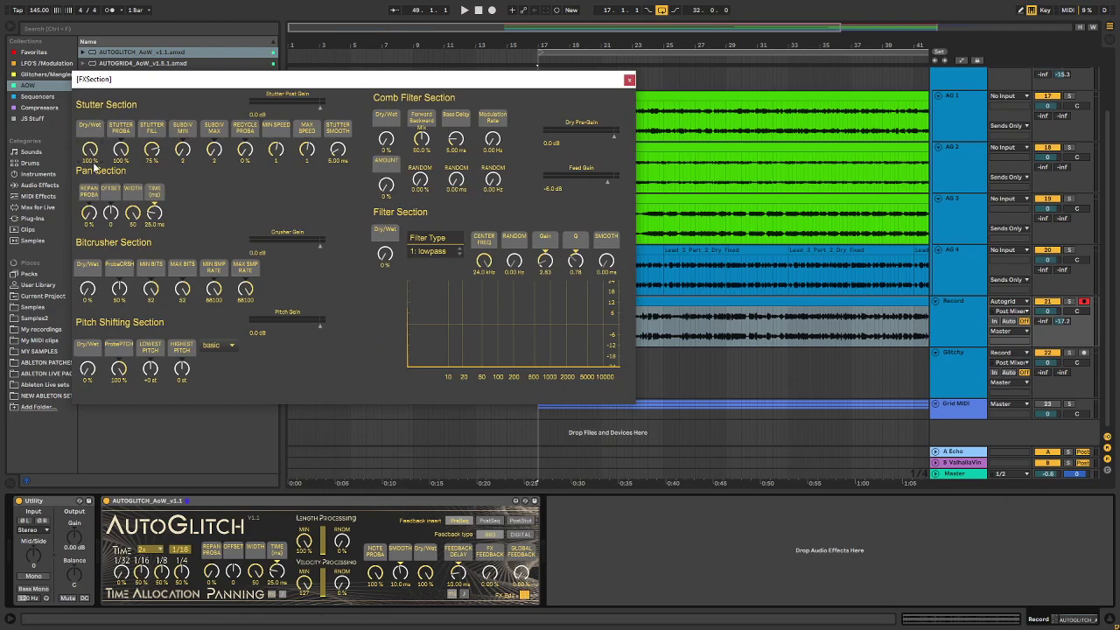
left_click_drag(574, 81, 648, 63)
left_click(1084, 353)
left_click(539, 373)
left_click(491, 11)
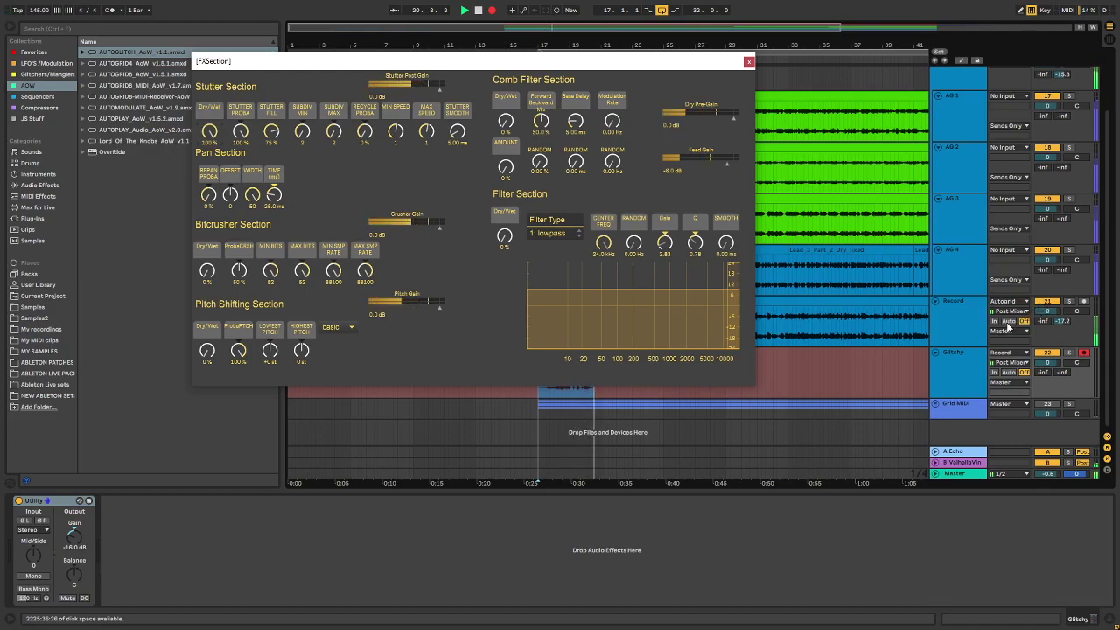
Mute the Autogrid track, stop the recording and delete the partial clip on the Glitchy track.
scroll(1027, 164, "up", 2)
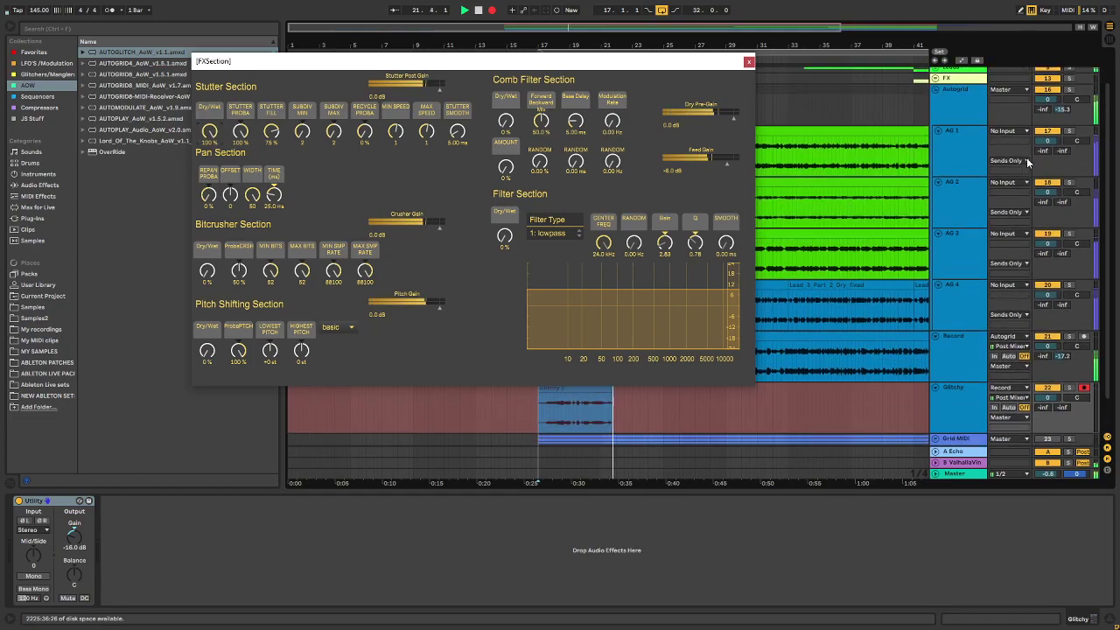
left_click(1047, 89)
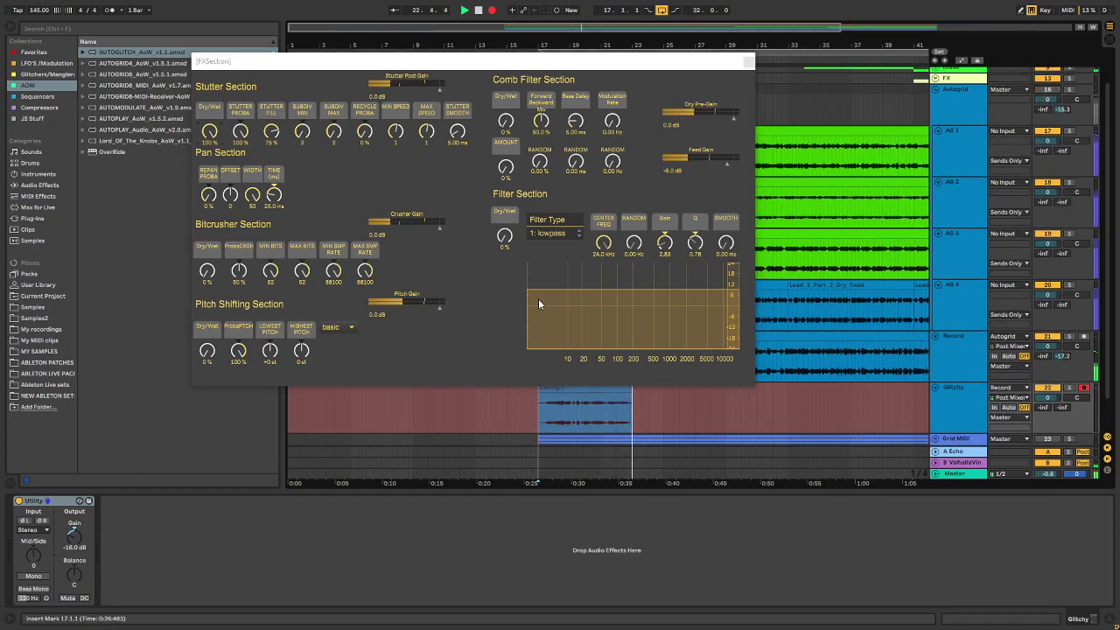
key("space")
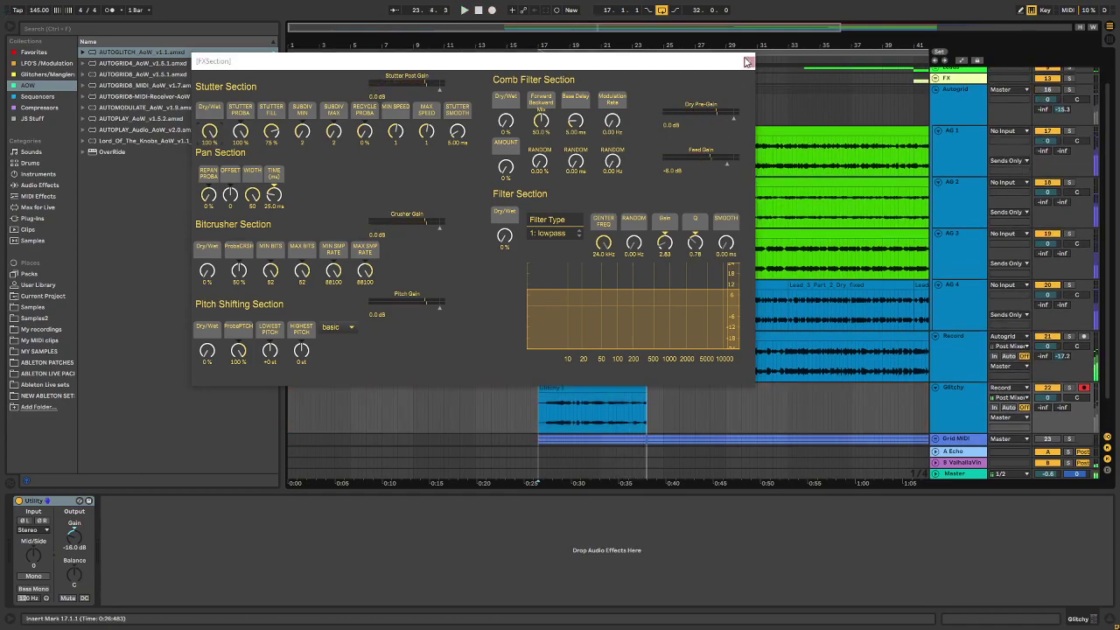
left_click(746, 63)
left_click(584, 404)
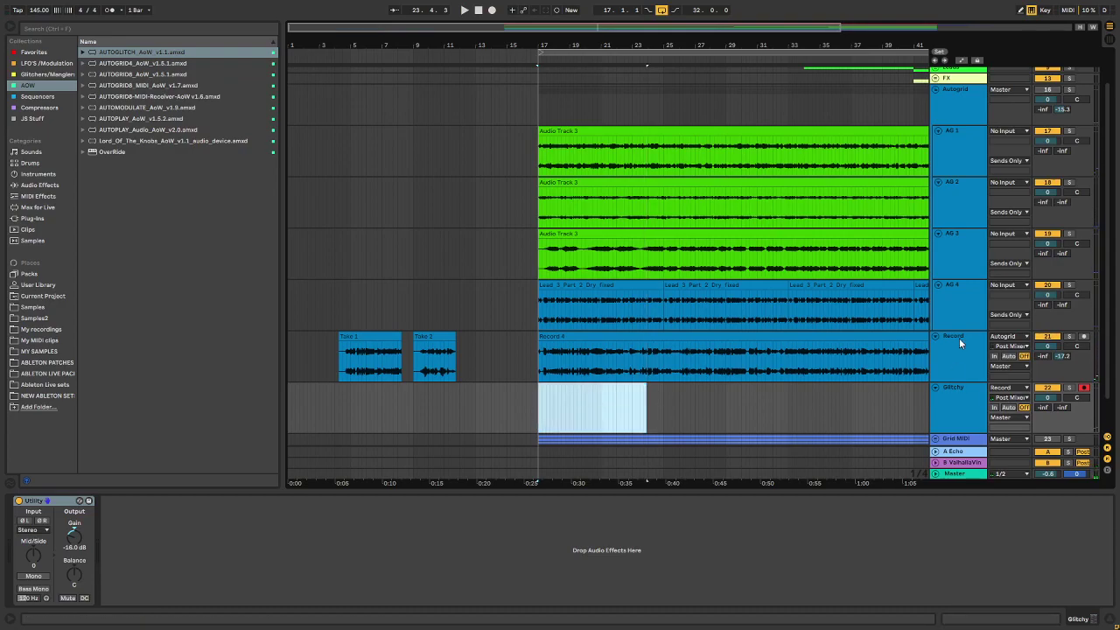
Move the Record track's Utility after AutoGlitch and set its gain to 6 dB.
left_click(959, 338)
left_click(952, 409)
left_click(938, 378)
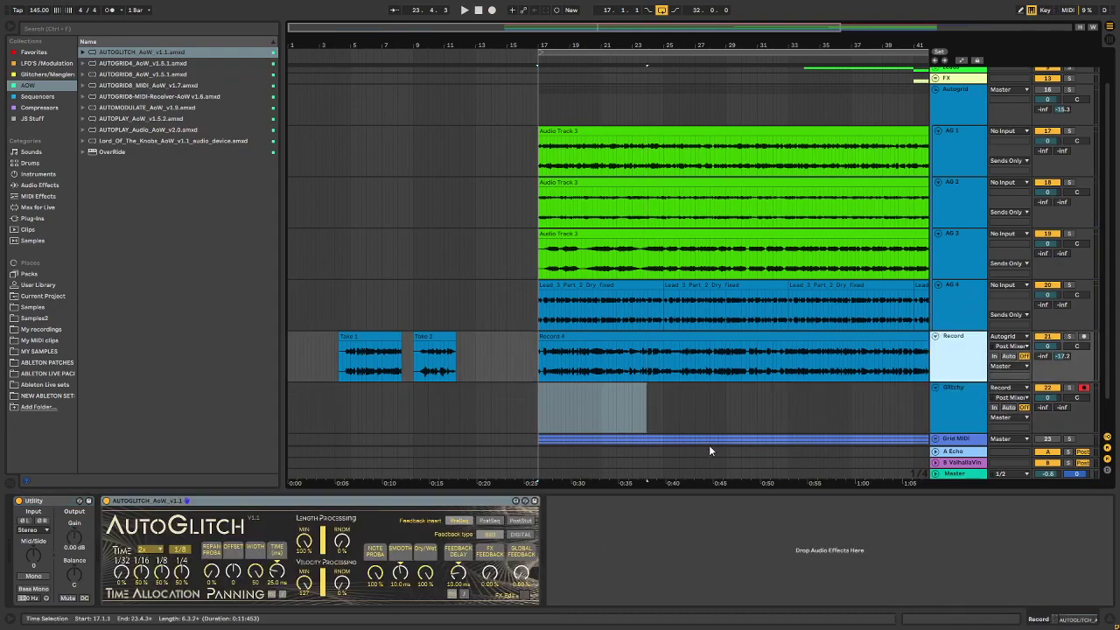
left_click(34, 500)
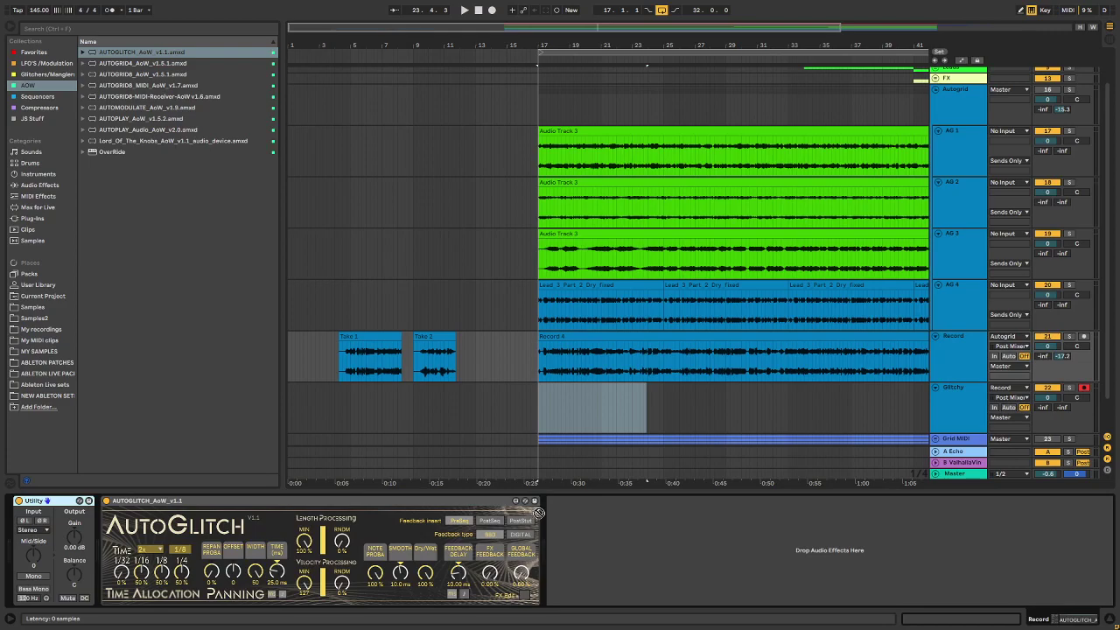
left_click_drag(33, 501, 584, 518)
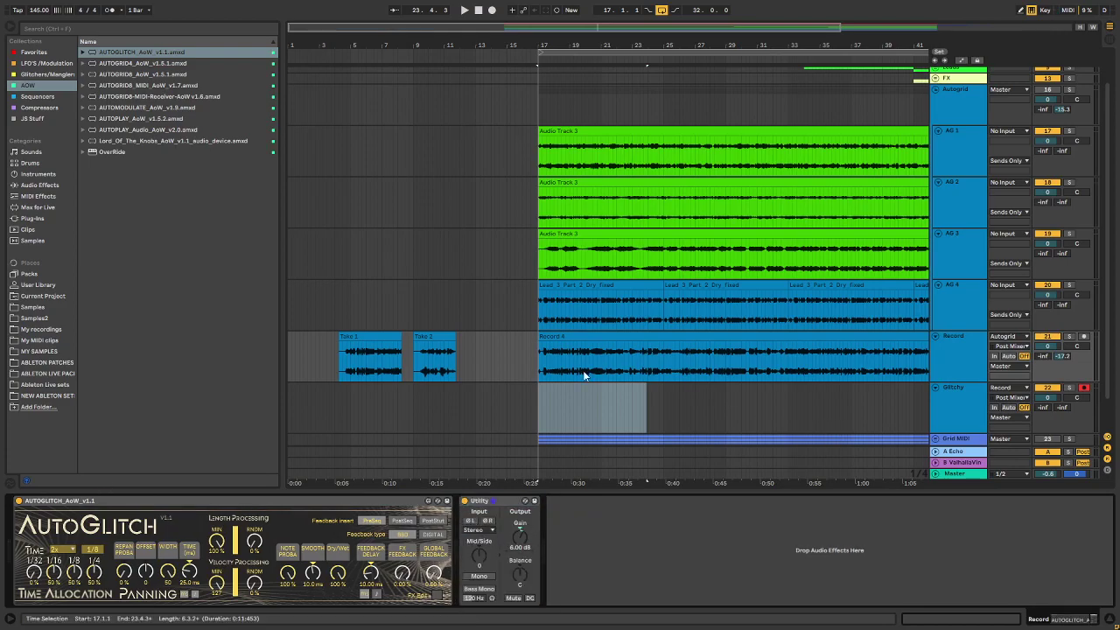
Start recording the Record track's output onto Glitchy from bar 17 and open AutoGlitch's FX section.
left_click(538, 407)
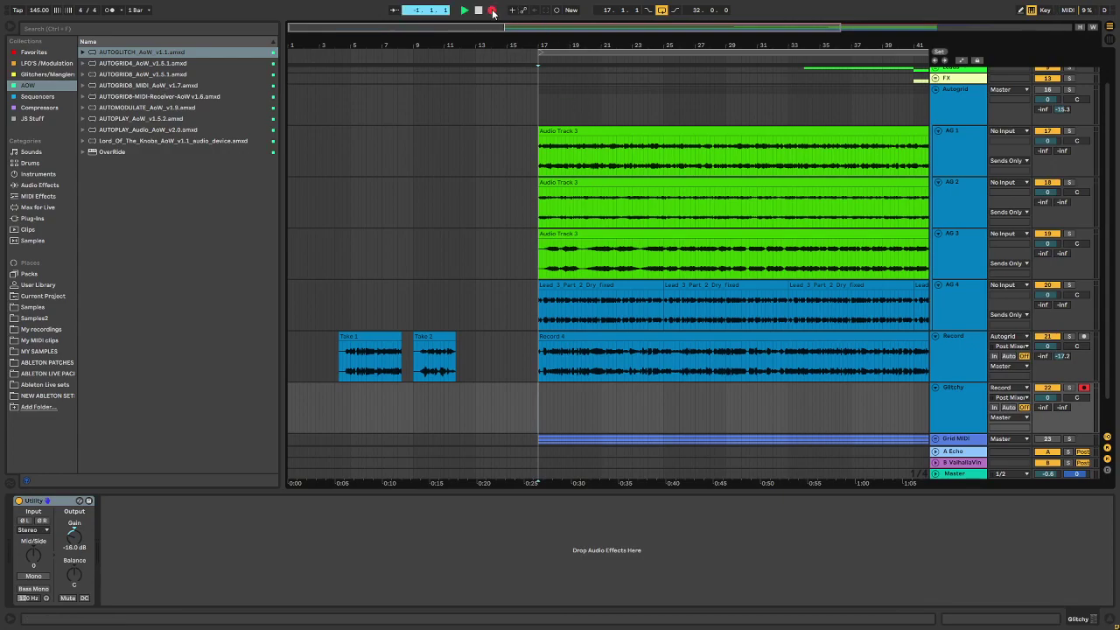
left_click(964, 348)
key("space")
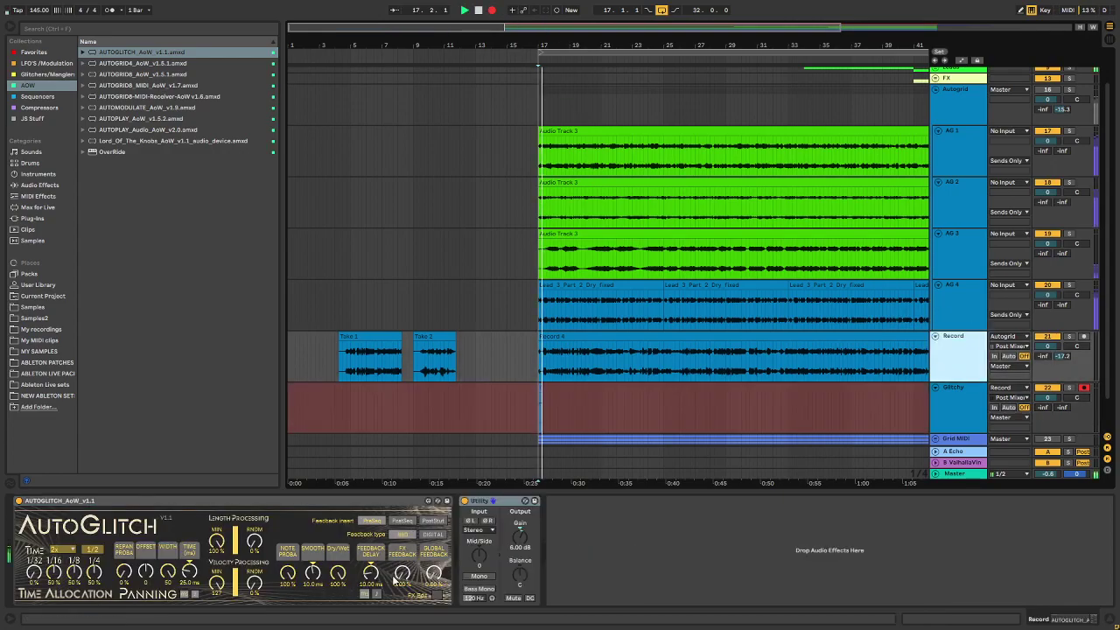
left_click(435, 595)
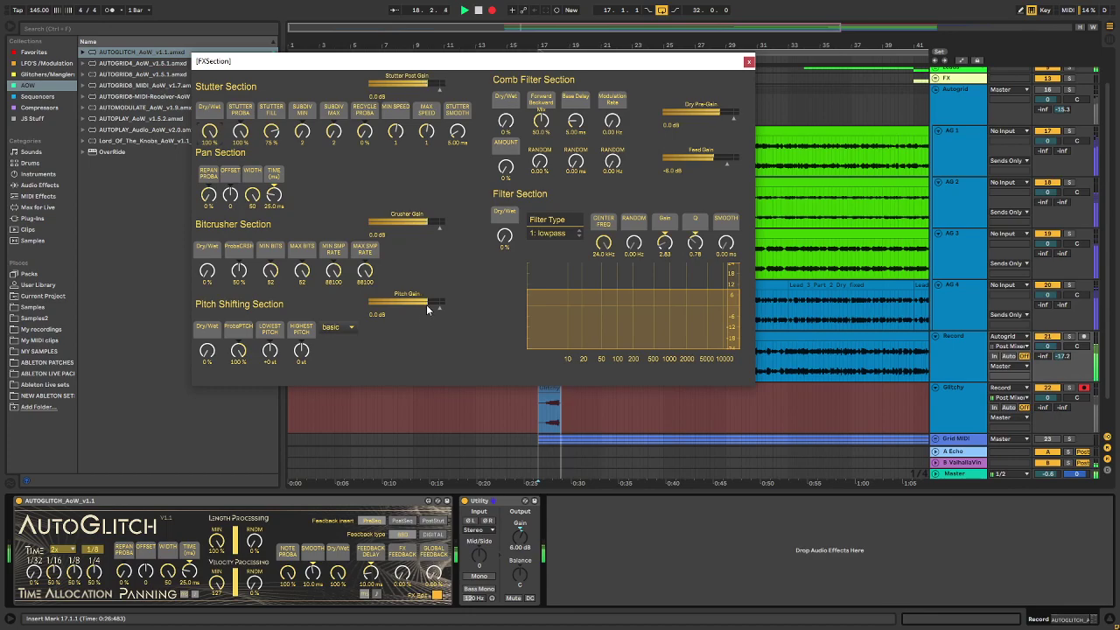
While recording, vary Stutter Fill from 44% to 84% and set Subdiv Max 5, Recycle Proba 17% and Stutter Smooth 1 ms.
left_click_drag(271, 132, 271, 179)
left_click_drag(333, 134, 276, 175)
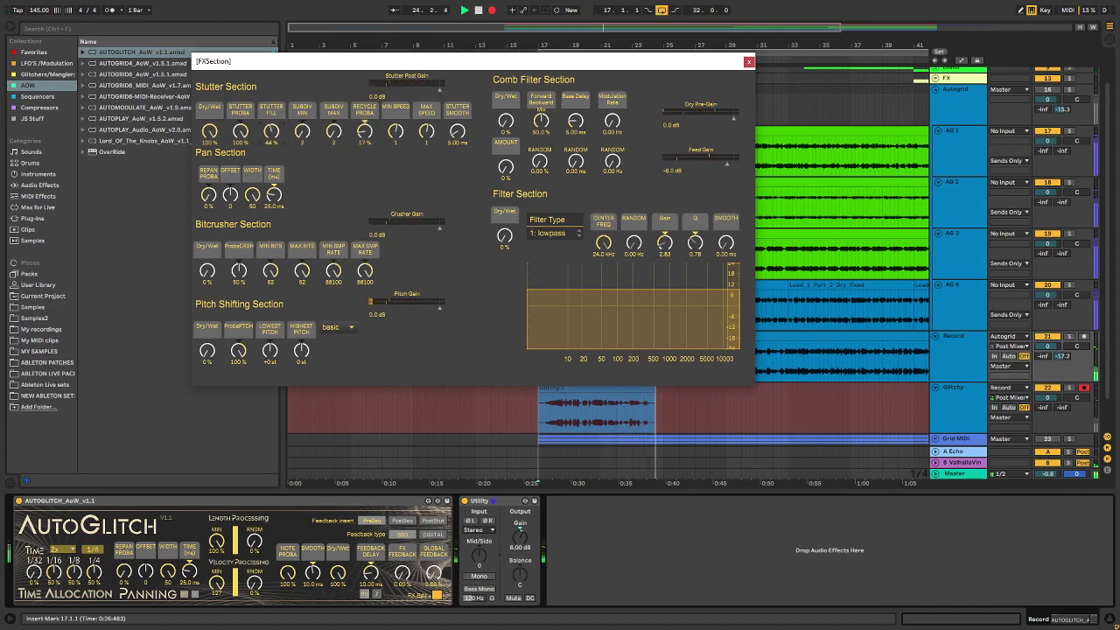
left_click_drag(271, 131, 271, 124)
left_click_drag(336, 137, 336, 113)
left_click_drag(274, 137, 272, 109)
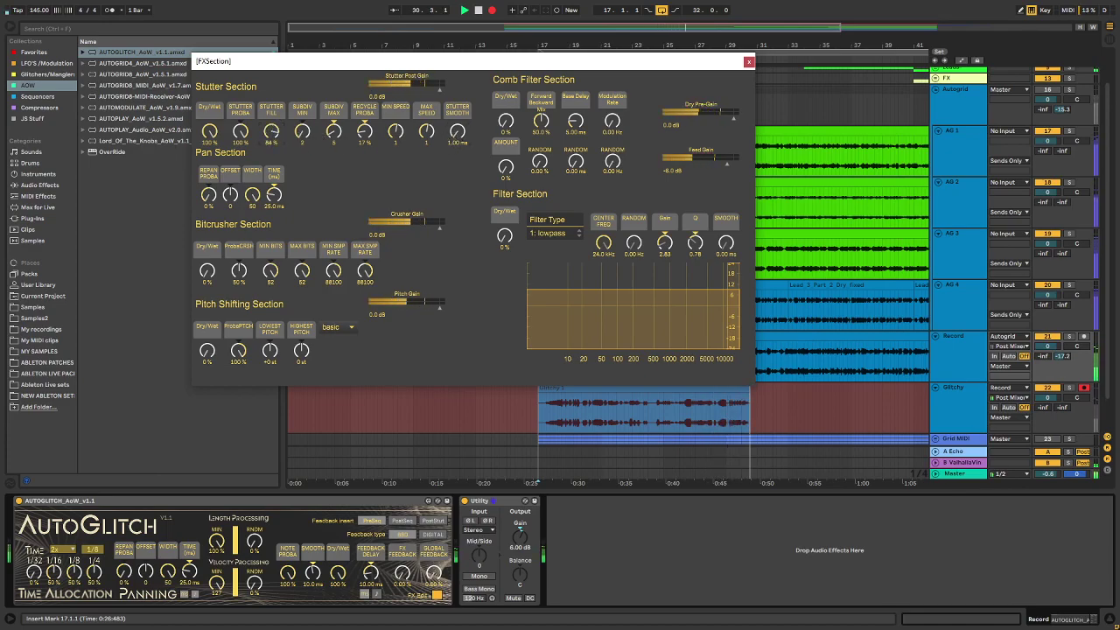
Keep varying the stutter settings during recording, ending with Stutter Fill 38%, Subdiv Min 2, Subdiv Max 4 and Recycle Proba 0%.
left_click_drag(324, 135, 271, 170)
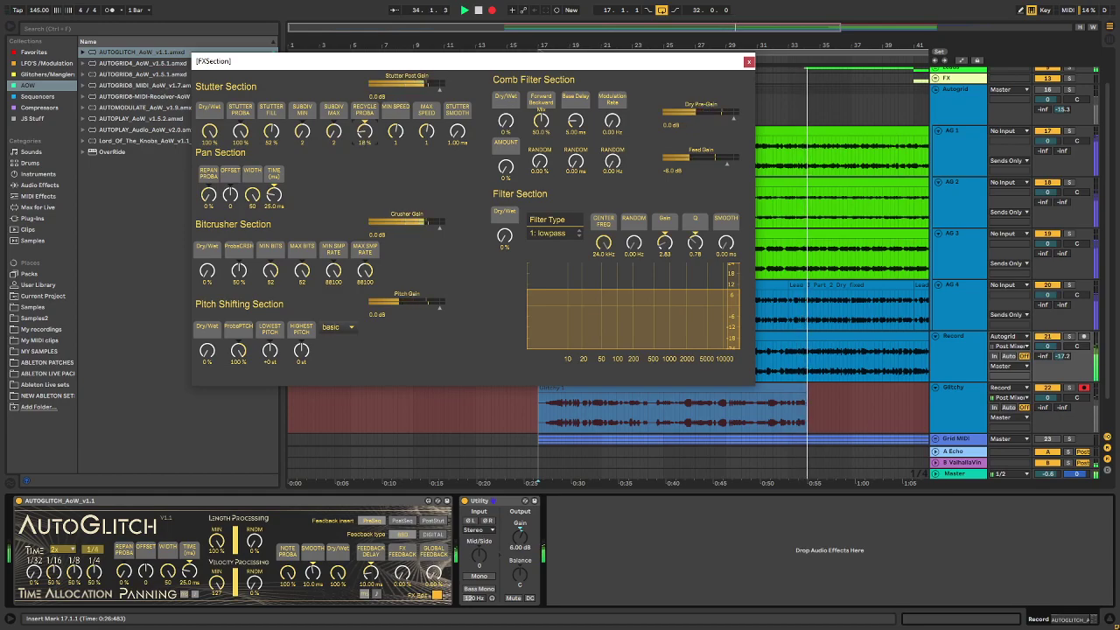
left_click_drag(289, 133, 277, 196)
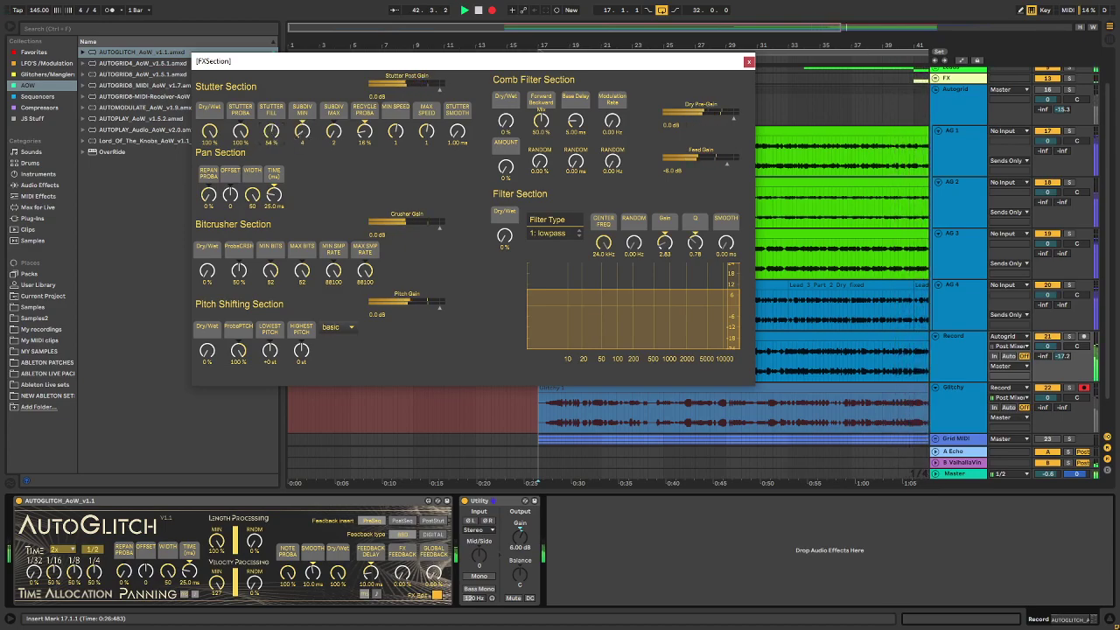
left_click_drag(285, 153, 286, 133)
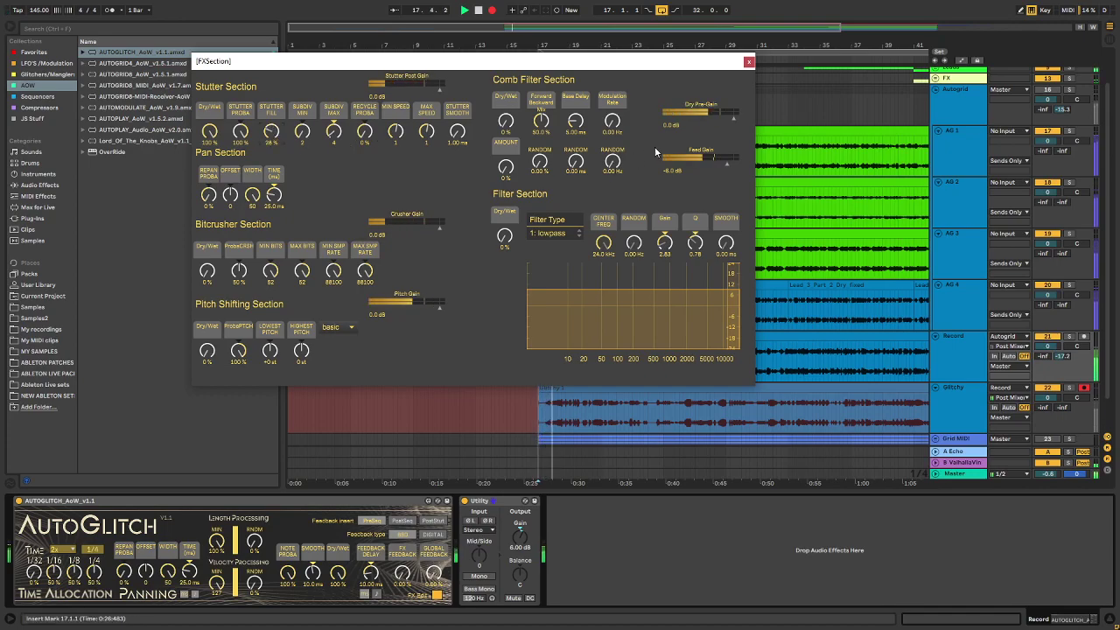
Stop the Glitchy recording and close AutoGlitch's FX section.
key("space")
left_click(748, 62)
scroll(565, 359, "up", 5)
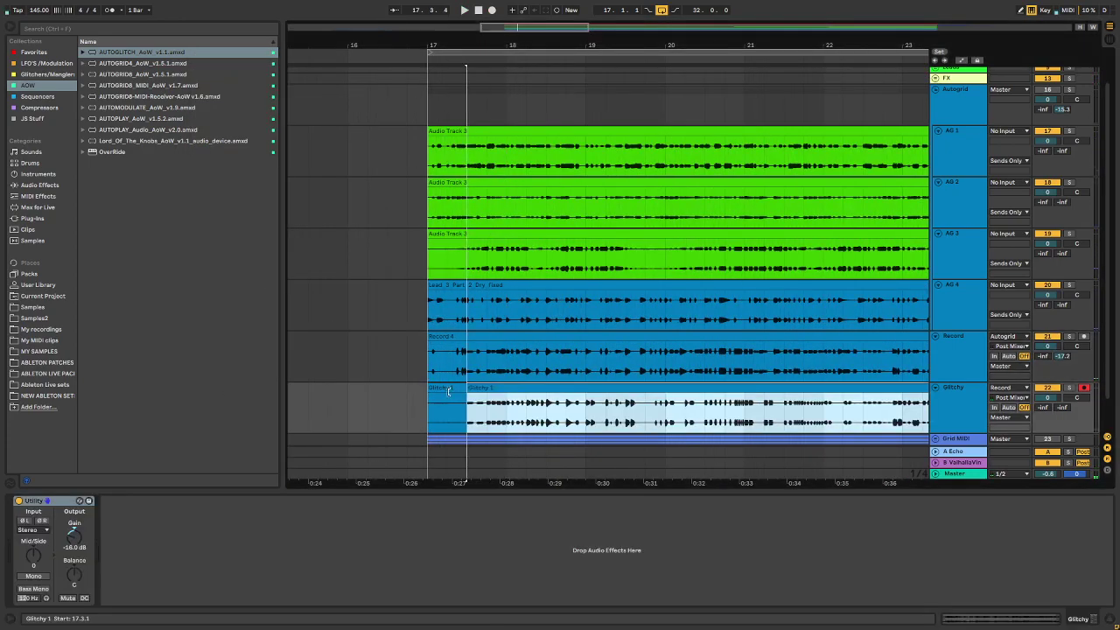
Shorten the finished Glitchy take and park it before bar 17 on the Glitchy track.
scroll(448, 391, "down", 6)
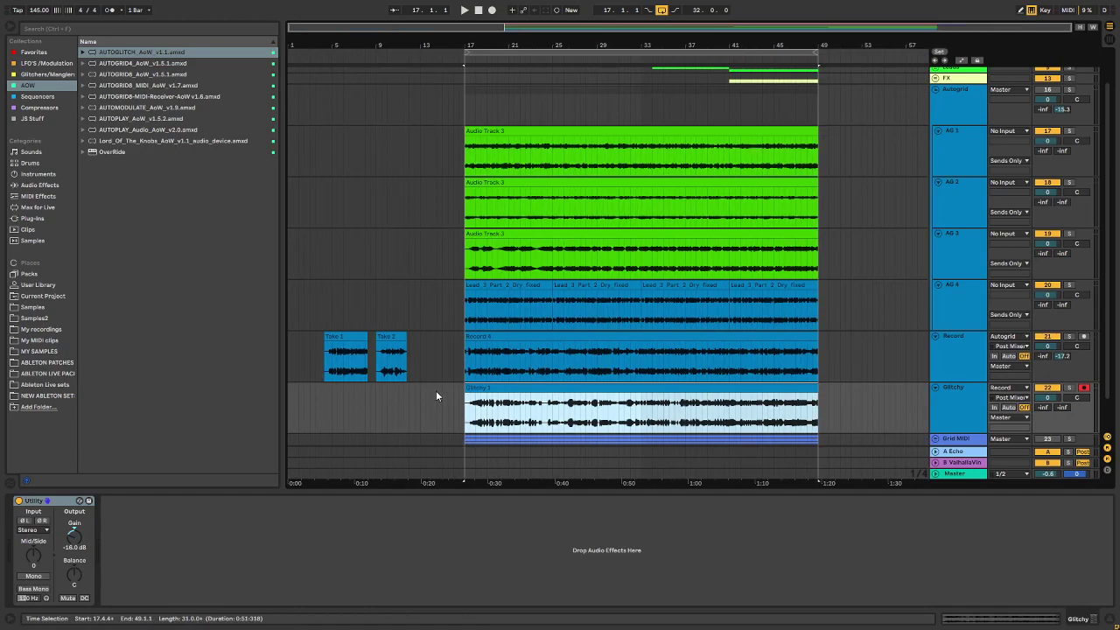
left_click_drag(465, 394, 352, 388)
left_click(399, 338)
Park the shortened Record 4 clip past bar 49, and place Take 1 at bar 17, extending it to bar 49.
left_click(540, 336)
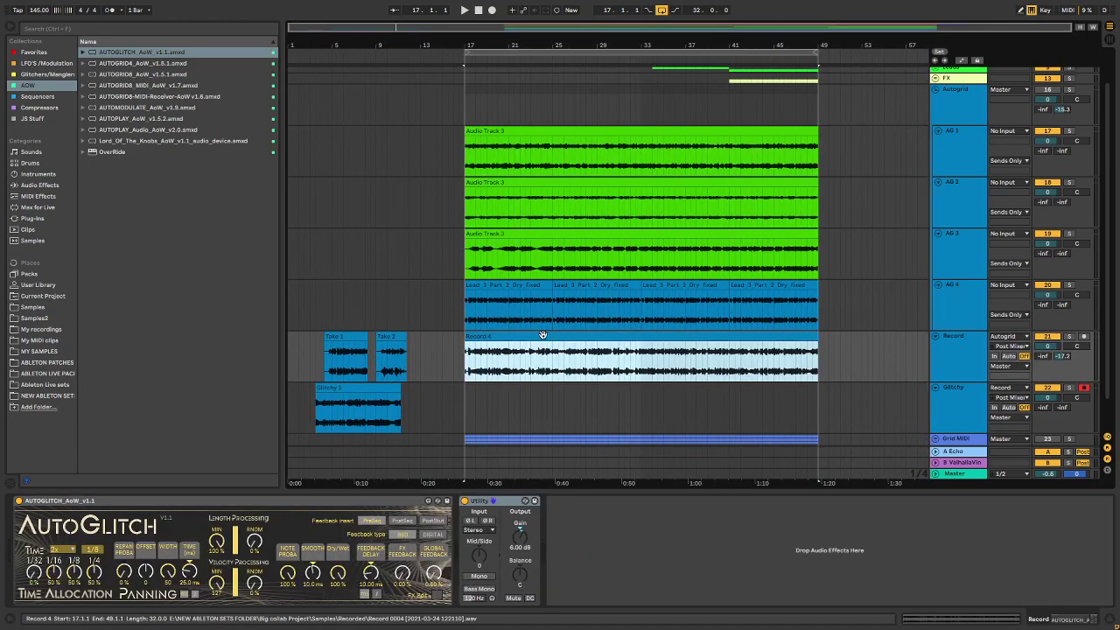
left_click_drag(467, 354, 878, 344)
left_click_drag(340, 350, 784, 336)
scroll(469, 348, "up", 3)
scroll(466, 341, "down", 5)
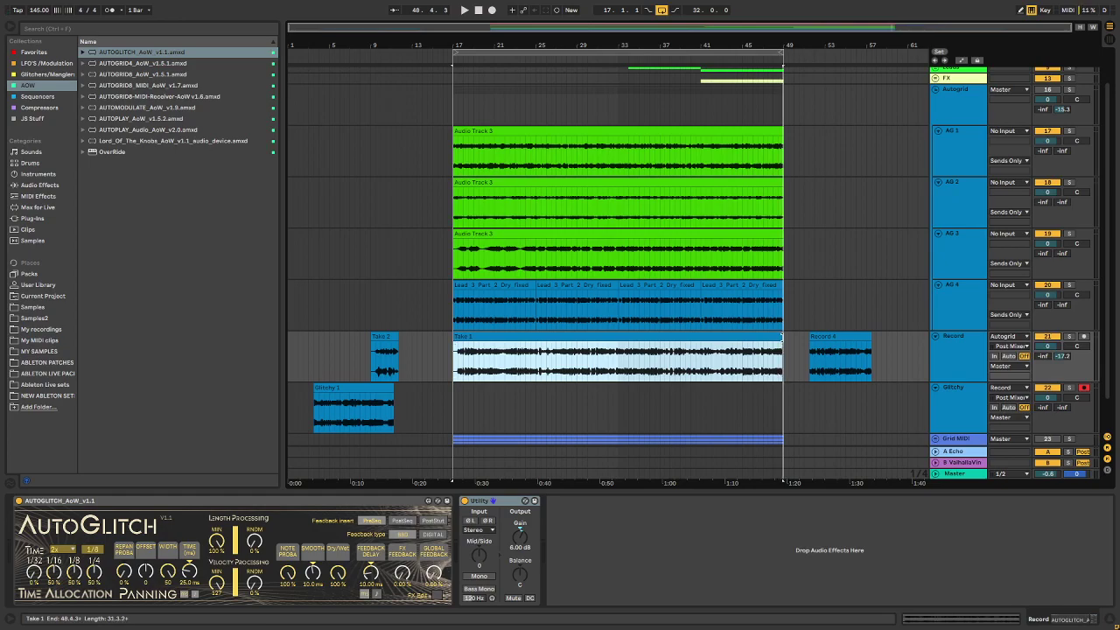
Bypass AutoGlitch on the Record track and play Take 1 dry.
left_click(950, 352)
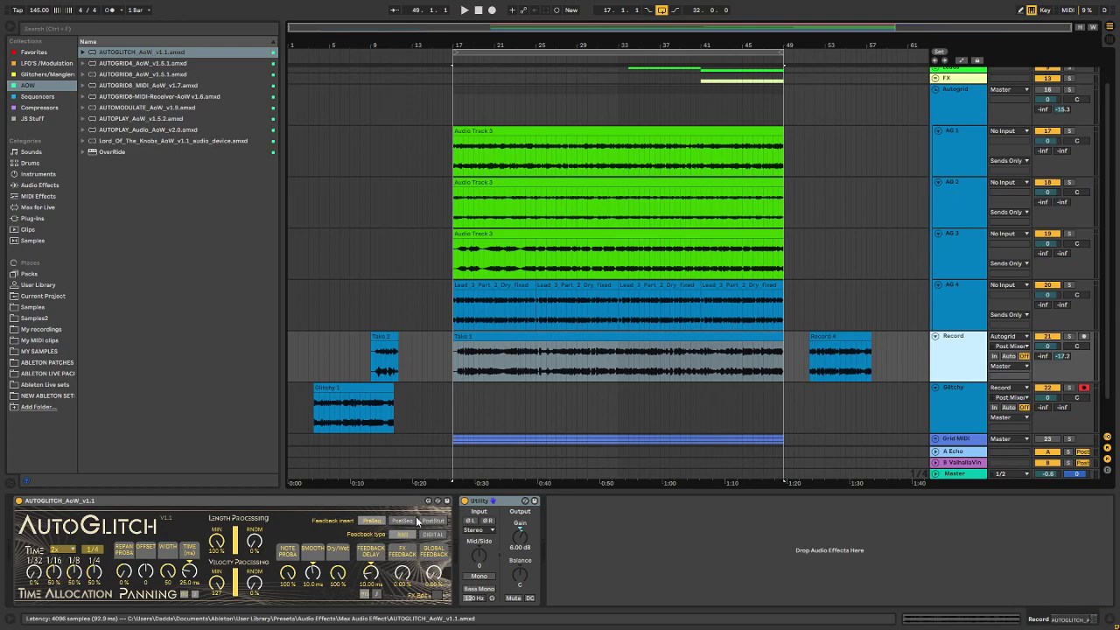
left_click(953, 348)
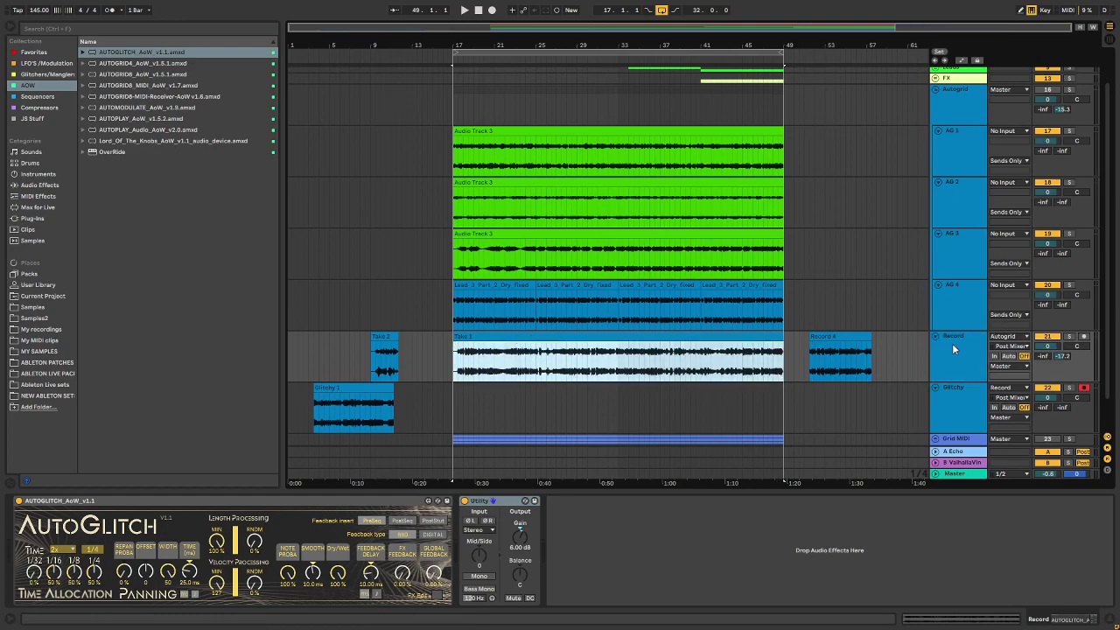
left_click(19, 501)
key("space")
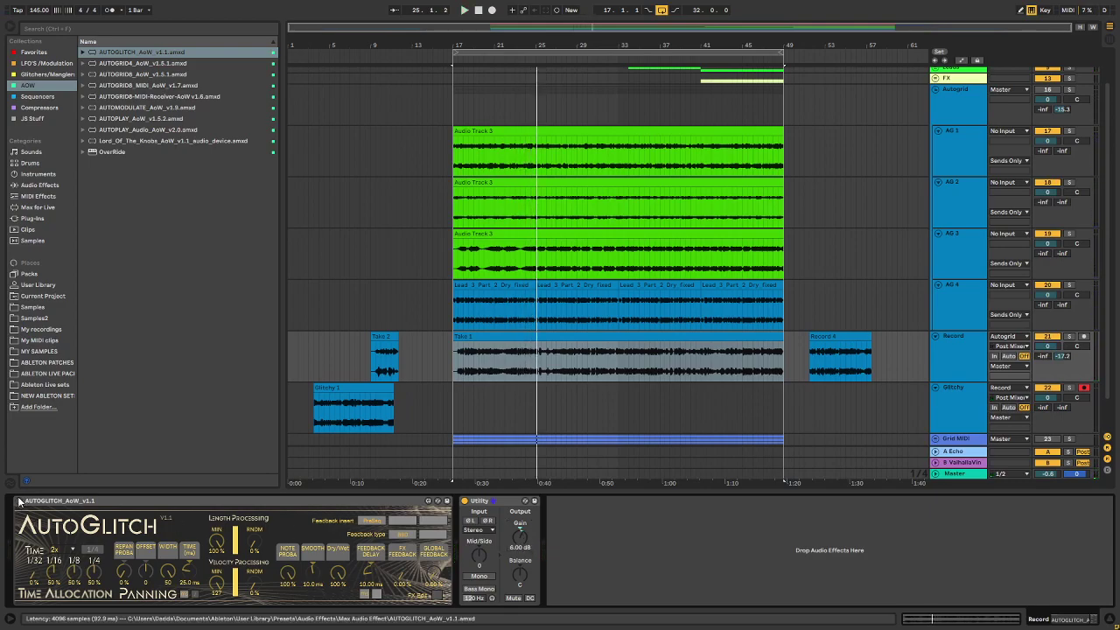
Re-enable AutoGlitch, change its time multiplier and raise the 1/32 time allocation to 51%.
left_click(521, 358)
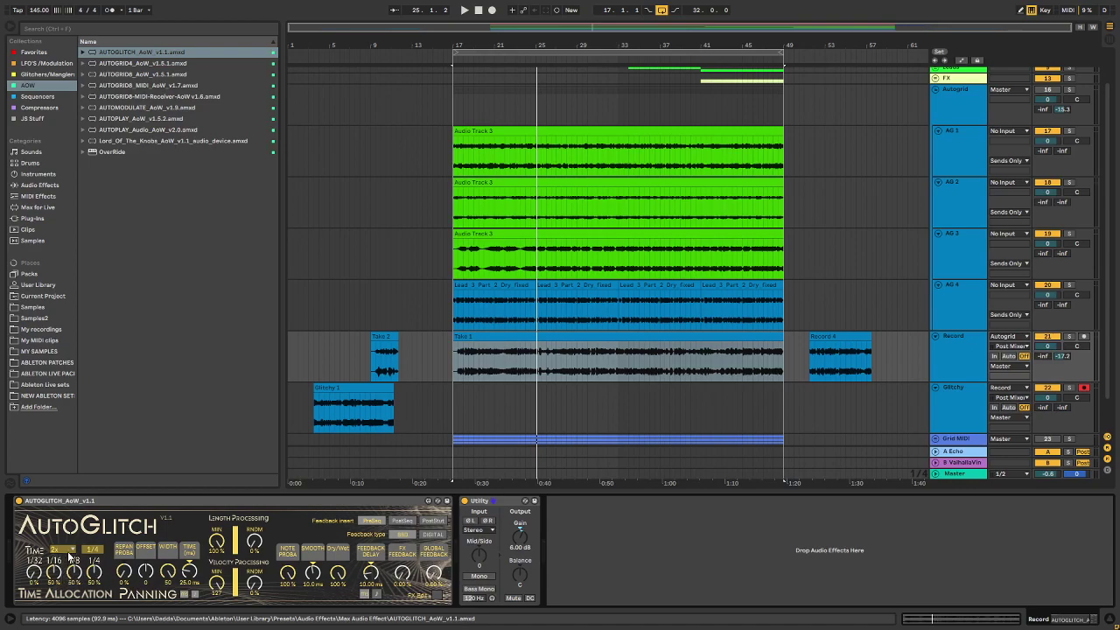
left_click(68, 553)
left_click(56, 501)
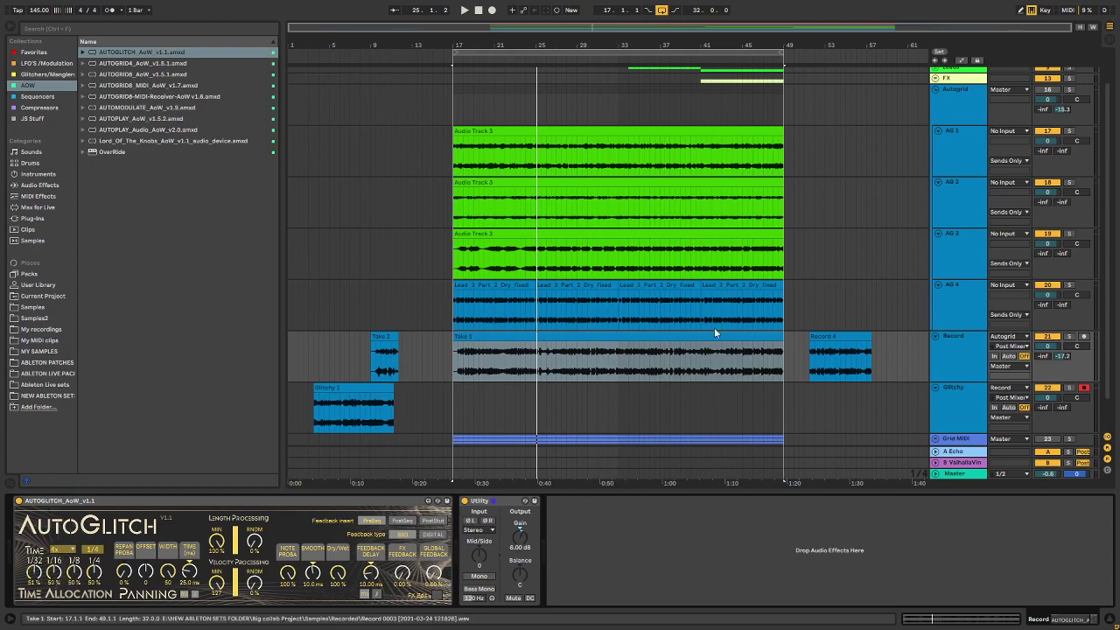
Start recording Take 1's processed output onto Glitchy from bar 17 and open AutoGlitch's FX section.
left_click(626, 337)
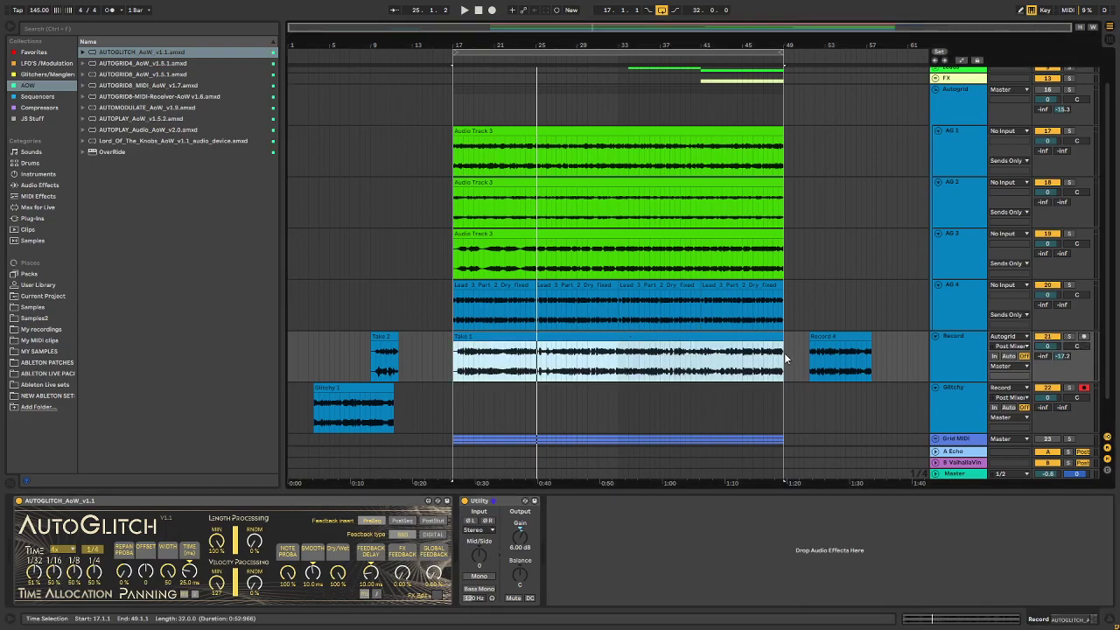
left_click(452, 371)
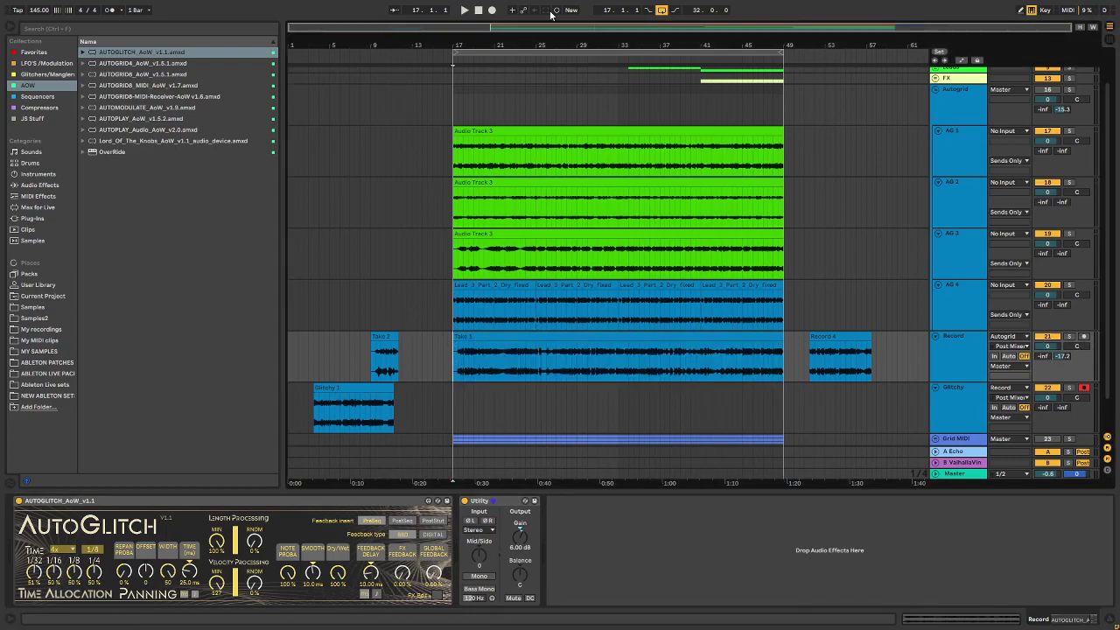
left_click(491, 11)
left_click(436, 596)
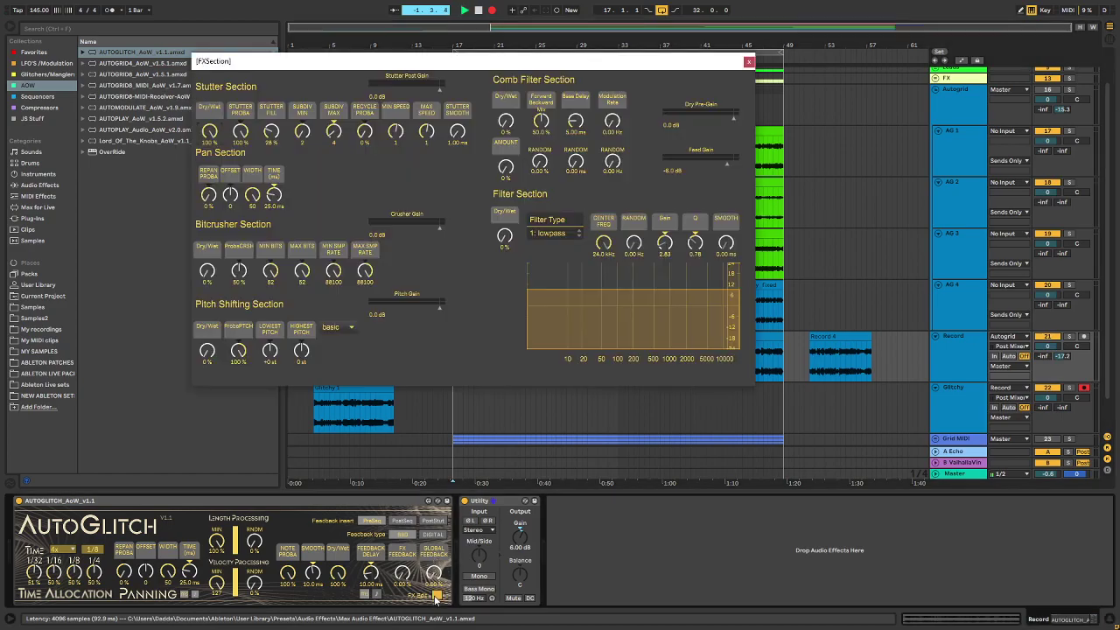
While recording, vary Stutter Fill through 59% and 77% and set Recycle Proba to 29%.
left_click_drag(272, 130, 272, 108)
left_click_drag(324, 135, 272, 128)
left_click_drag(362, 134, 362, 109)
left_click_drag(272, 132, 272, 110)
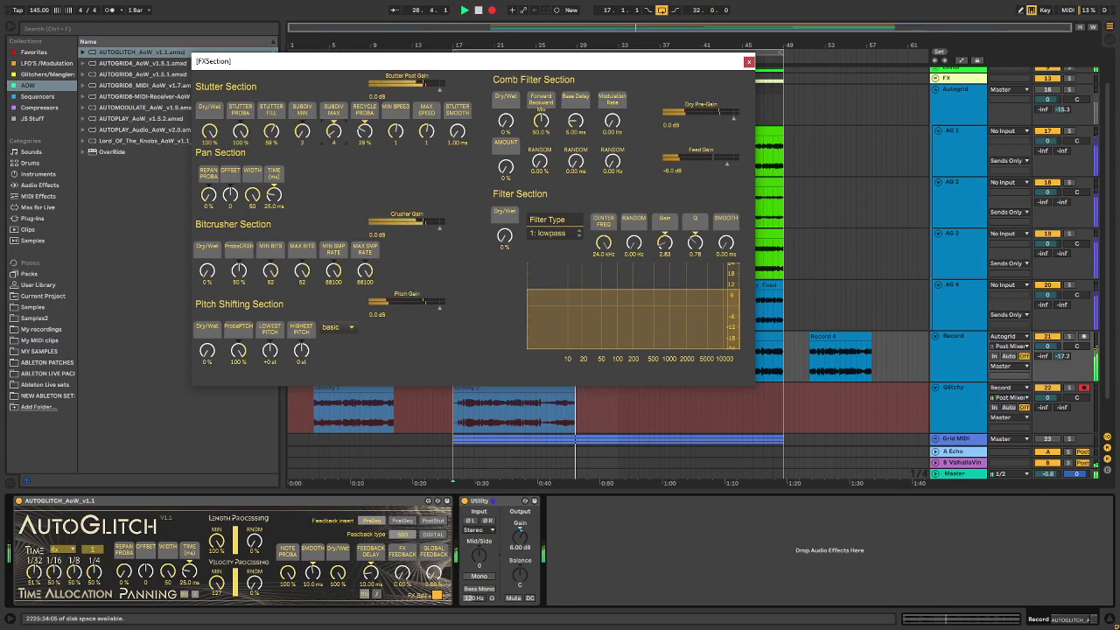
mouse_move(272, 159)
left_mouse_down()
mouse_move(272, 118)
mouse_move(272, 149)
left_mouse_up()
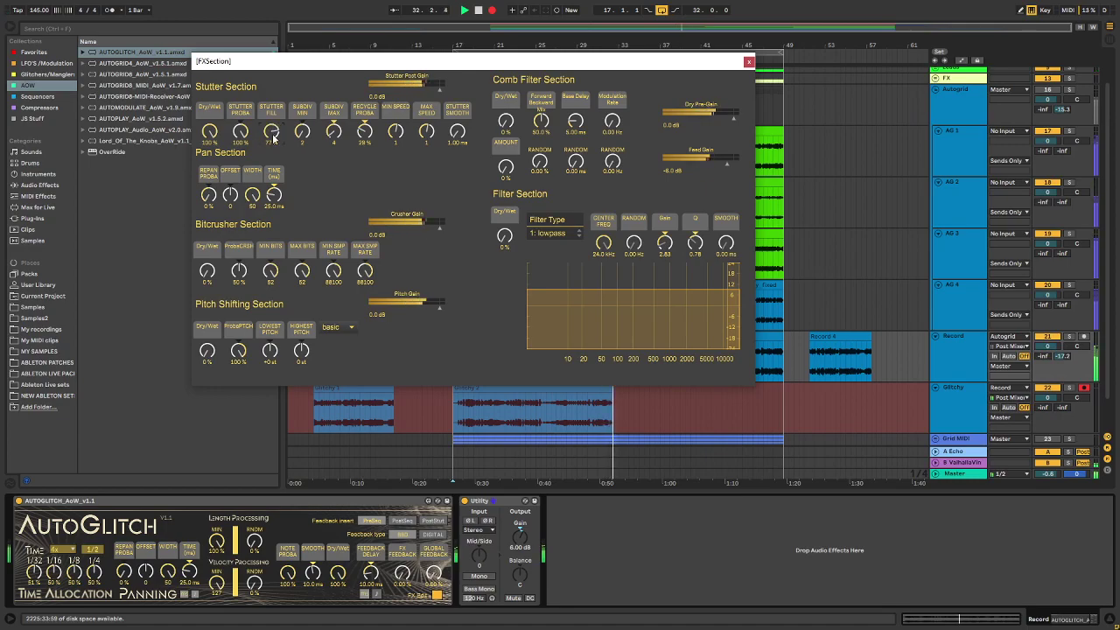
Keep varying the stutter settings during recording, ending with Stutter Fill 96%, Subdiv Max 7 and Recycle Proba 20%.
left_click_drag(333, 132, 333, 111)
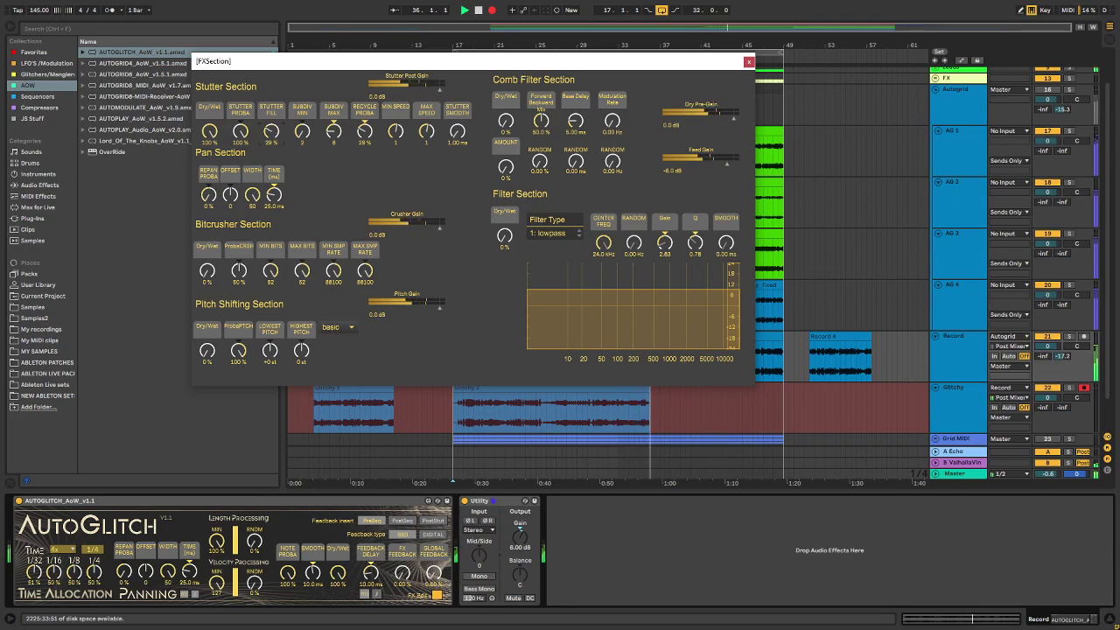
left_click_drag(271, 132, 272, 111)
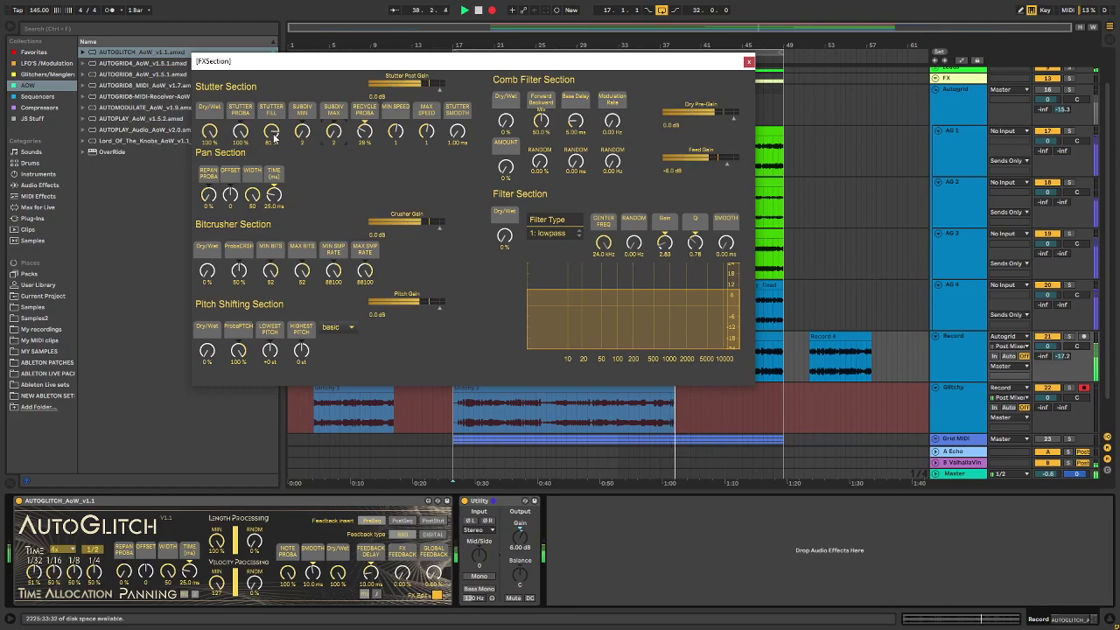
left_click_drag(272, 132, 272, 103)
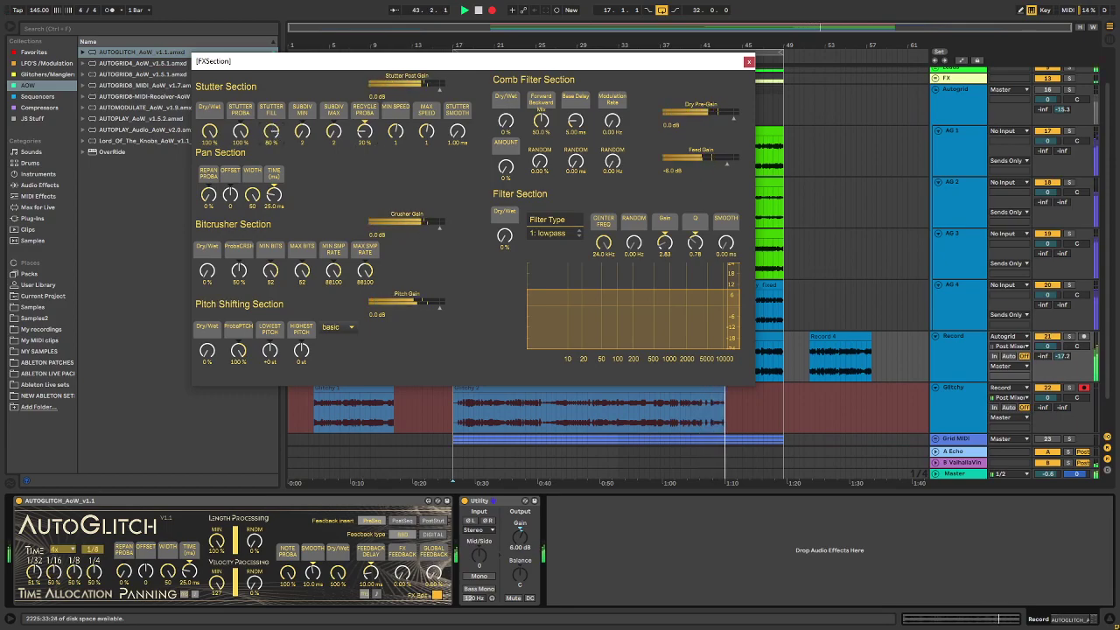
mouse_move(271, 102)
left_mouse_down()
mouse_move(271, 129)
mouse_move(271, 88)
left_mouse_up()
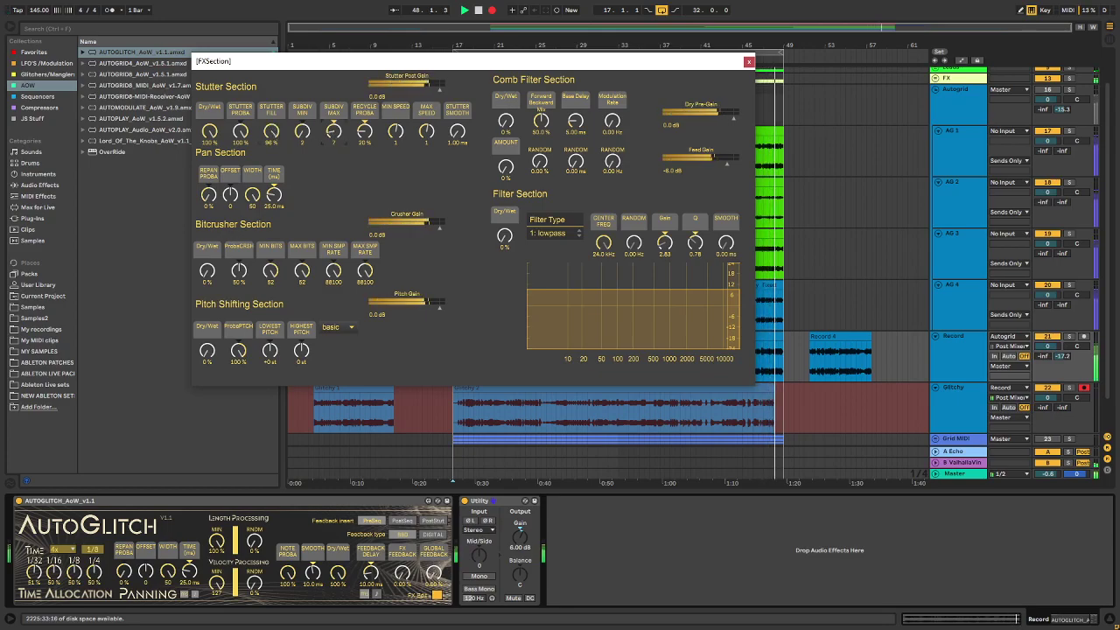
Stop the Glitchy recording, set Stutter Fill to 81% and move the FX section window aside.
key("space")
left_click_drag(272, 133, 271, 146)
key("space")
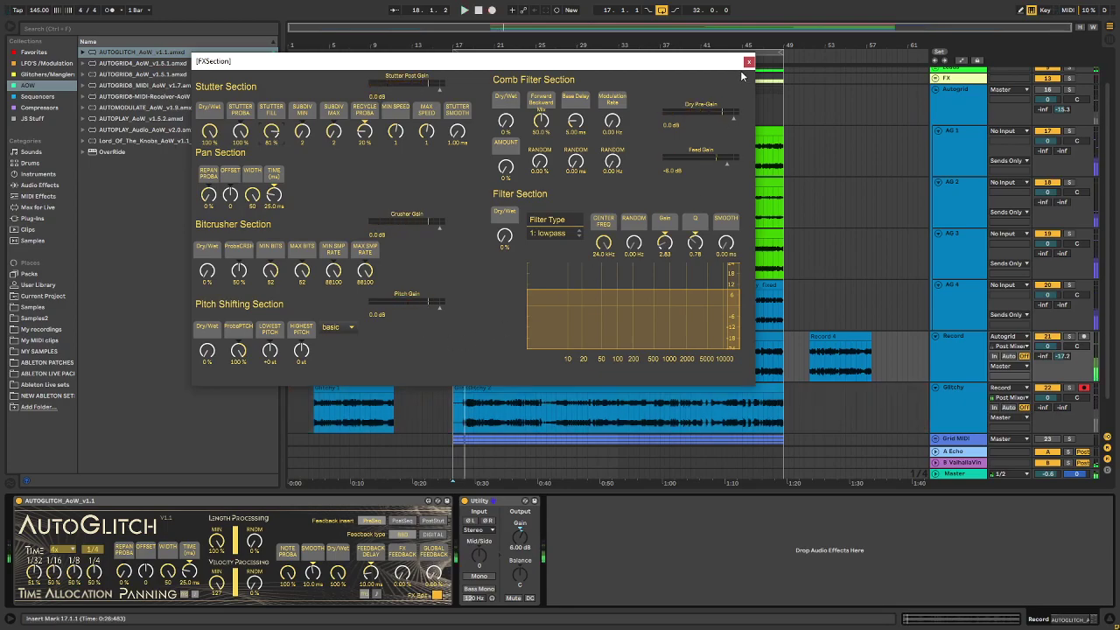
left_click_drag(730, 67, 701, 49)
Shorten the second Glitchy take and park it between the first parked Glitchy clip and bar 17.
left_click(467, 395)
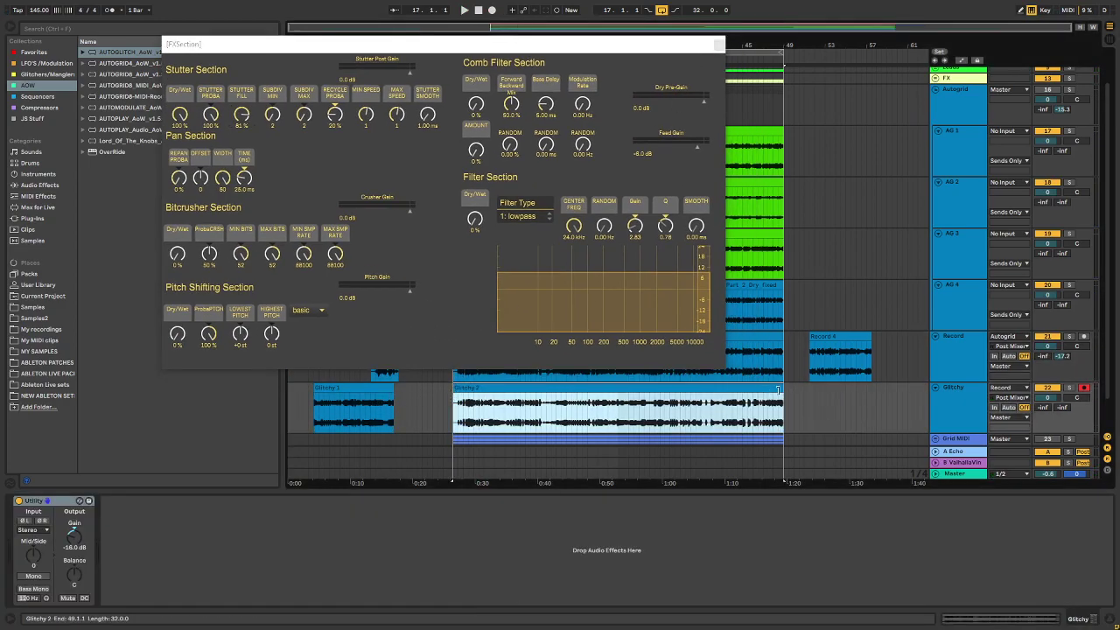
left_click_drag(781, 390, 419, 387)
Move the FX section window off the arrangement and select bars 17 to 49 of Take 1 on the Record track.
left_click(962, 346)
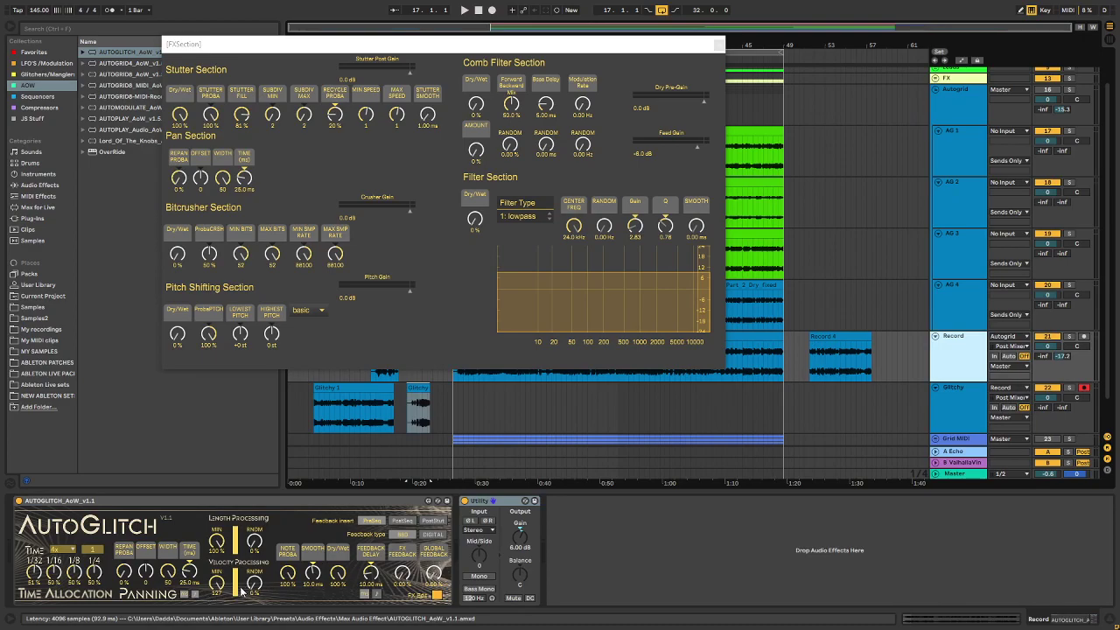
left_click_drag(783, 375, 530, 359)
left_click_drag(555, 46, 281, 121)
left_click_drag(517, 354, 783, 353)
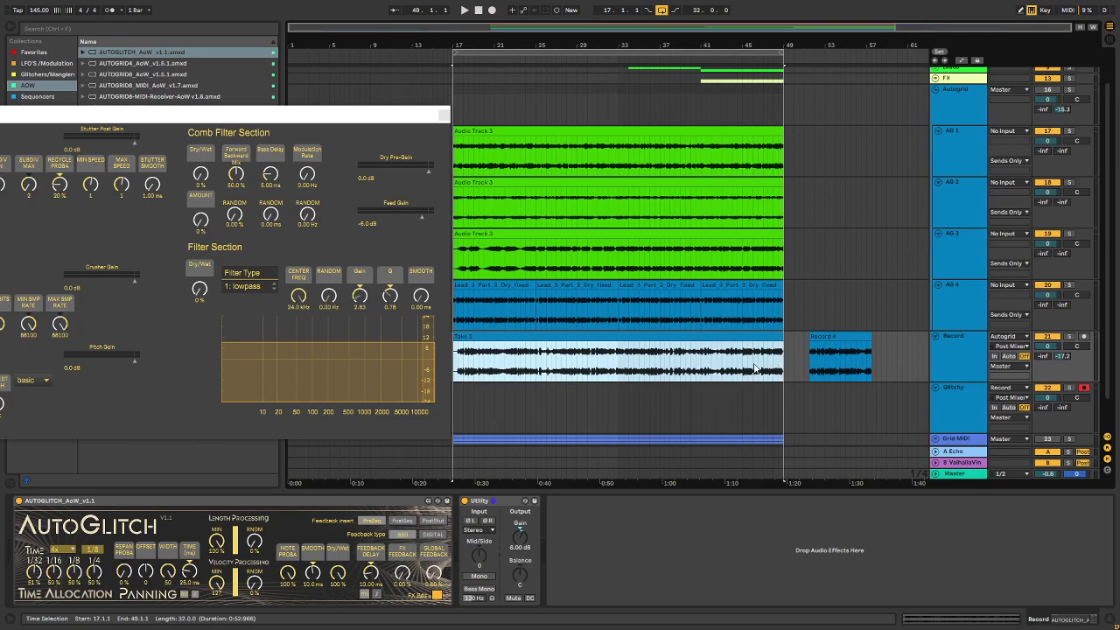
Set AutoGlitch's pitch shifting to best quality, Dry/Wet 100%, ProbaPTCH 40%, Lowest Pitch -7 st and Highest Pitch +12 st.
left_click_drag(300, 115, 732, 64)
left_click(467, 330)
left_click(474, 375)
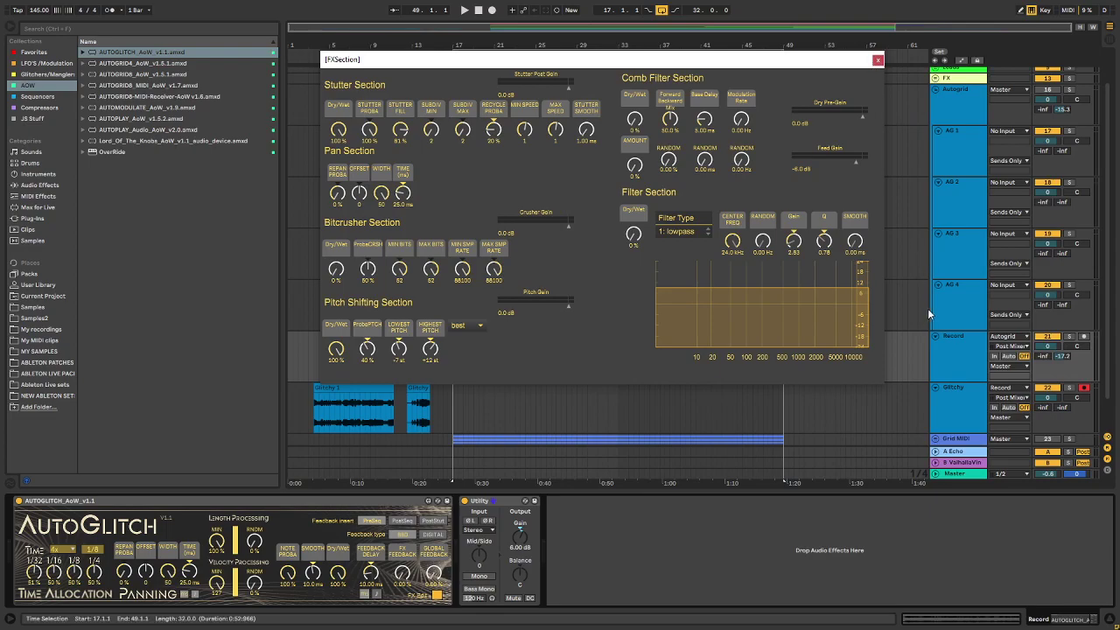
Start another Glitchy recording from bar 17, setting Stutter Fill to 55% and Recycle Proba to 13% while it runs.
mouse_move(856, 63)
left_mouse_down()
mouse_move(721, 31)
mouse_move(754, 19)
mouse_move(843, 51)
left_mouse_up()
left_click(491, 10)
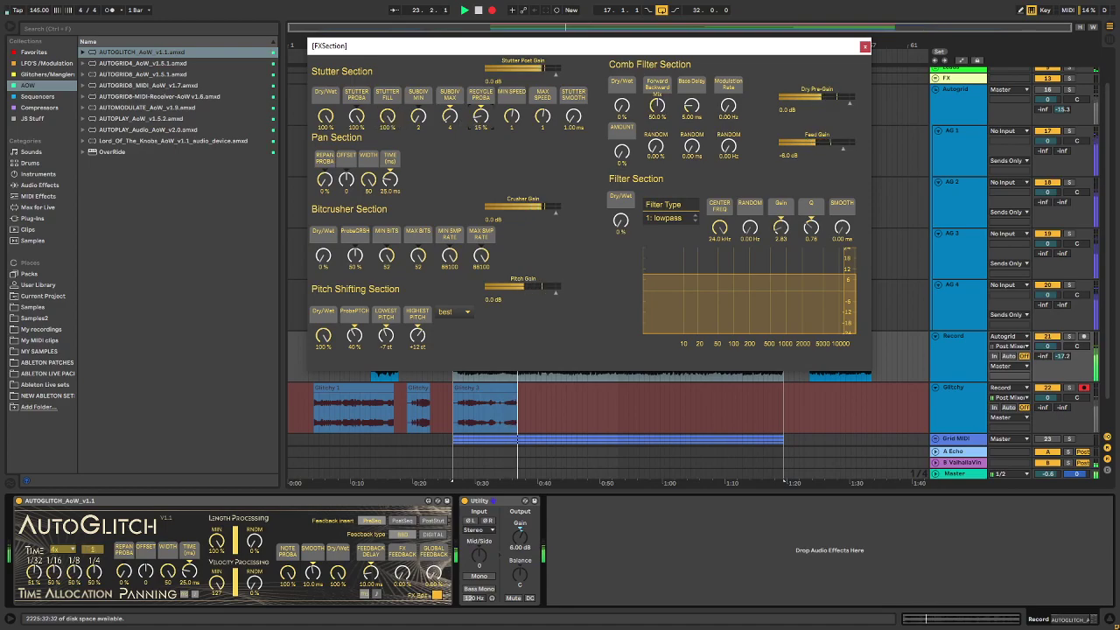
left_click_drag(479, 120, 478, 129)
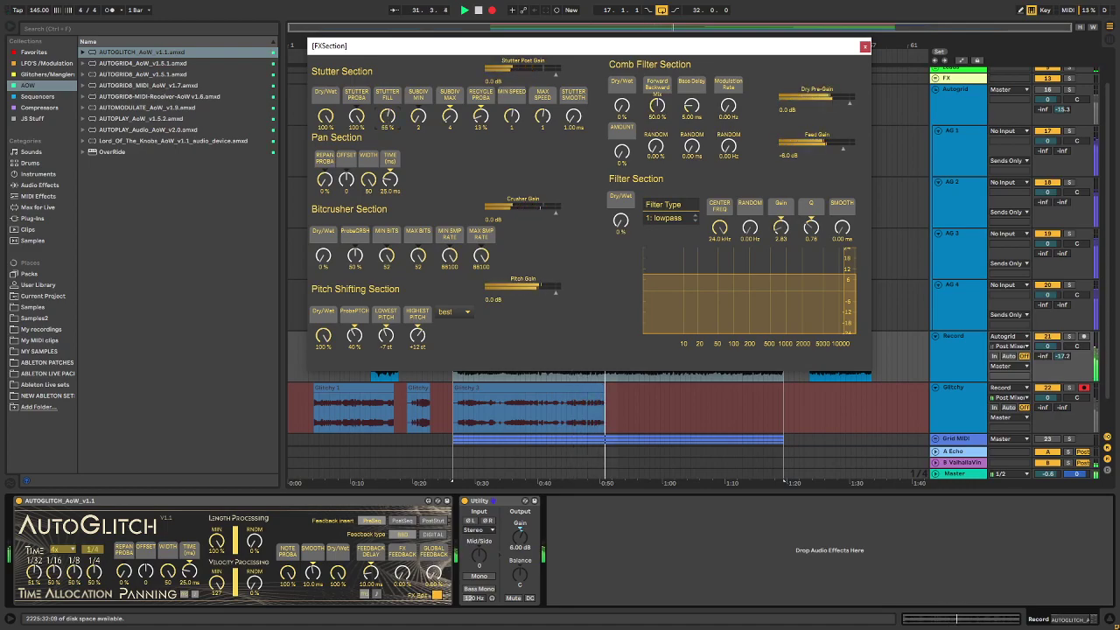
While recording, set Highest Pitch +24 st, Lowest Pitch -12 st, Stutter Fill 100%, Subdiv Max 2 and Recycle Proba 18%.
left_click_drag(419, 339, 419, 330)
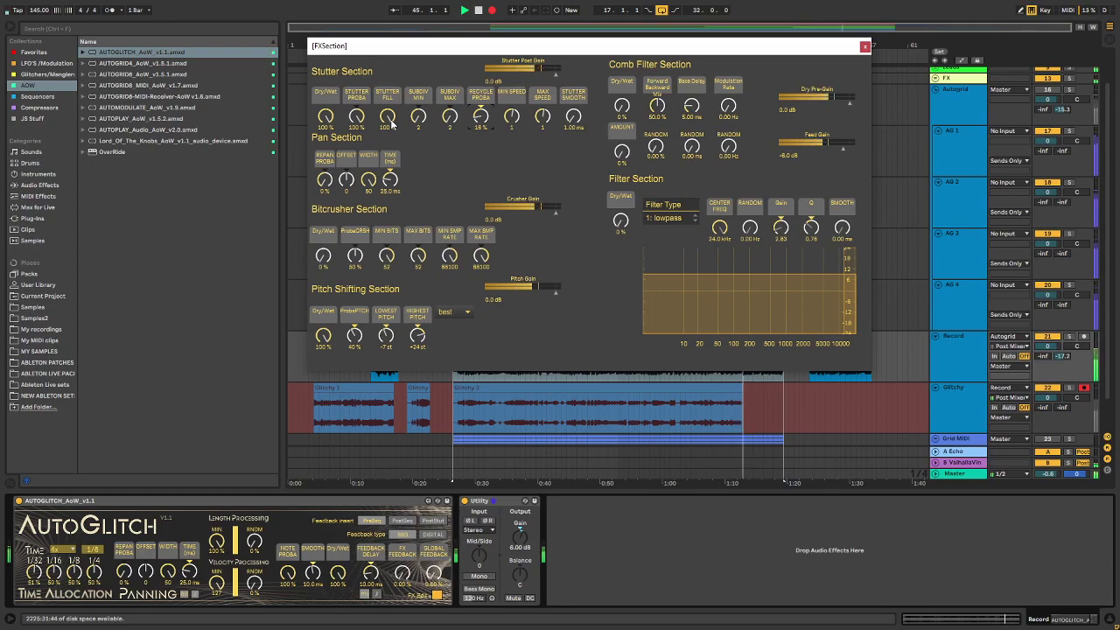
left_click_drag(388, 340, 389, 353)
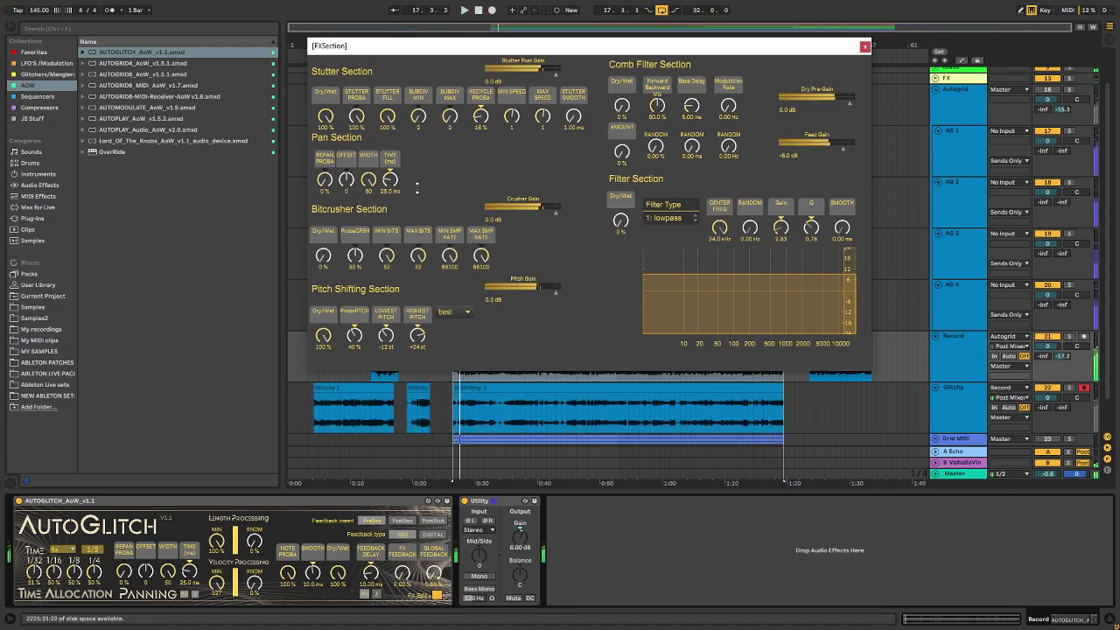
Shorten the third Glitchy take to about four bars and park it after bar 49 on the Glitchy track.
left_click(445, 388)
left_click_drag(445, 388, 432, 389)
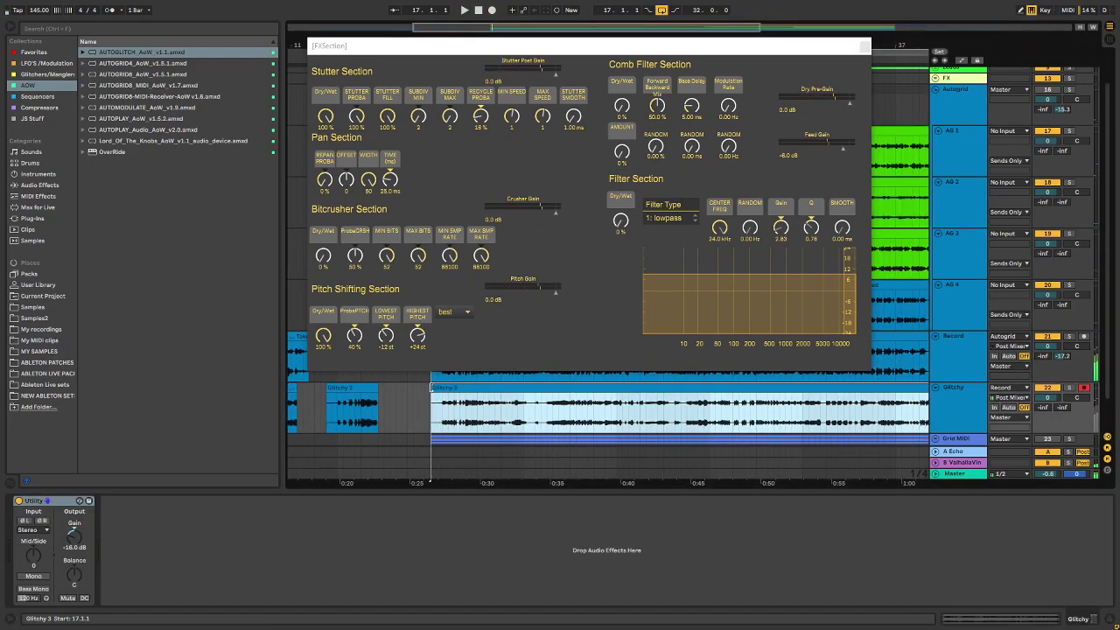
scroll(417, 396, "down", 4)
left_click(609, 390)
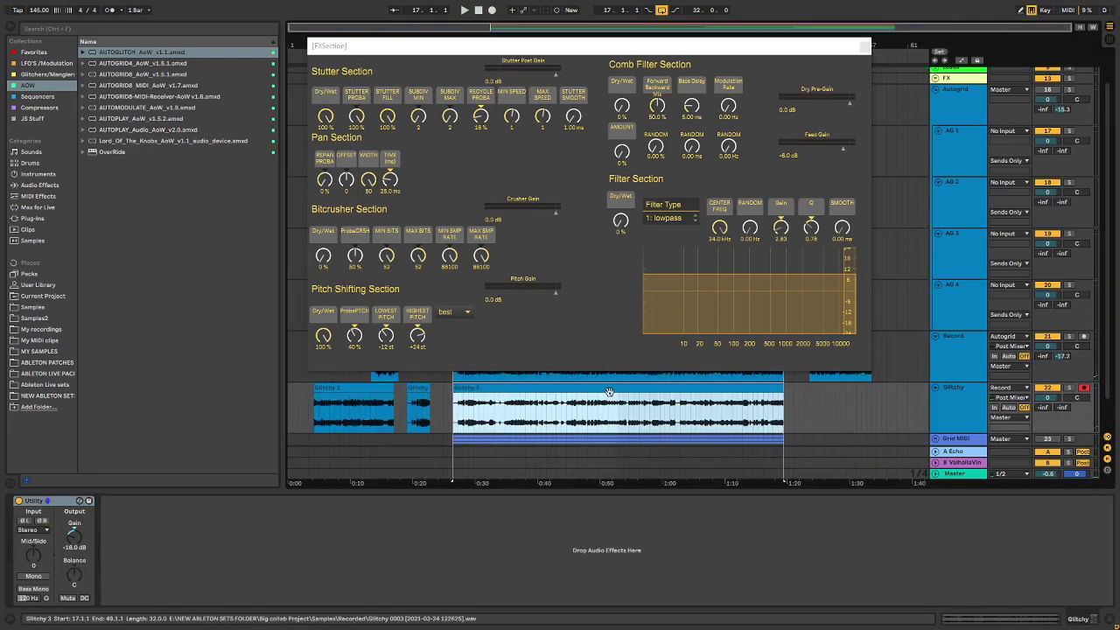
left_click_drag(782, 391, 866, 402)
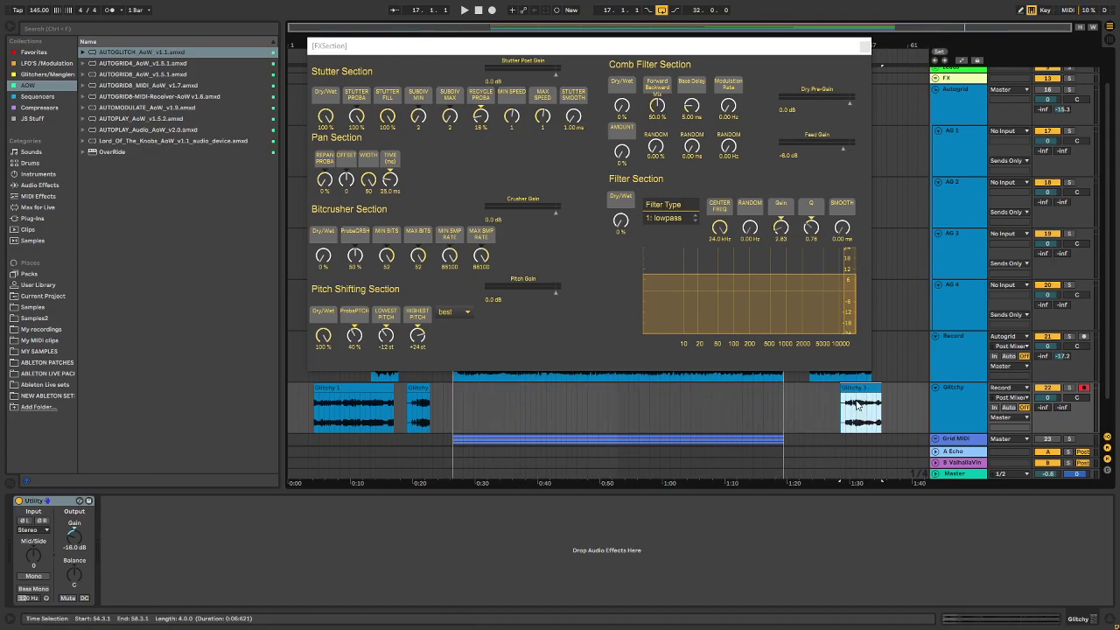